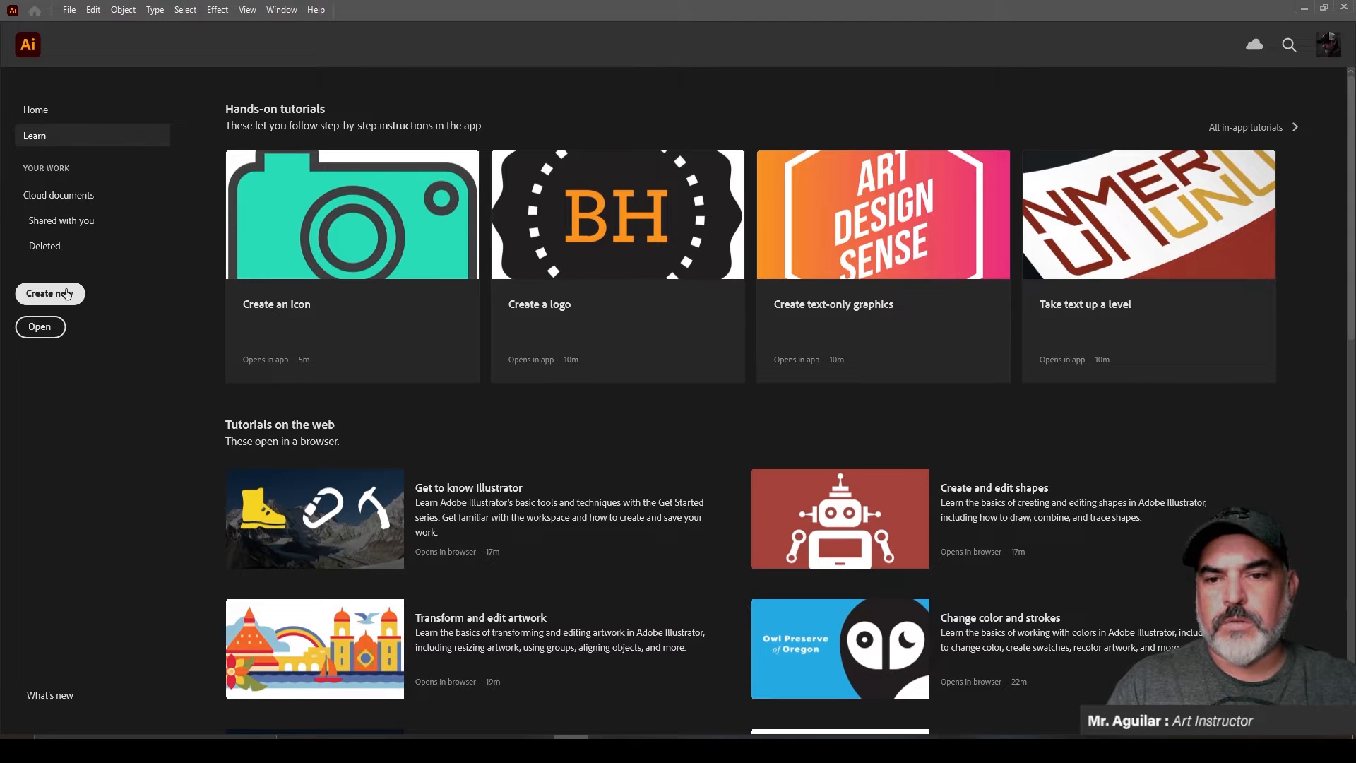
key("ctrl")
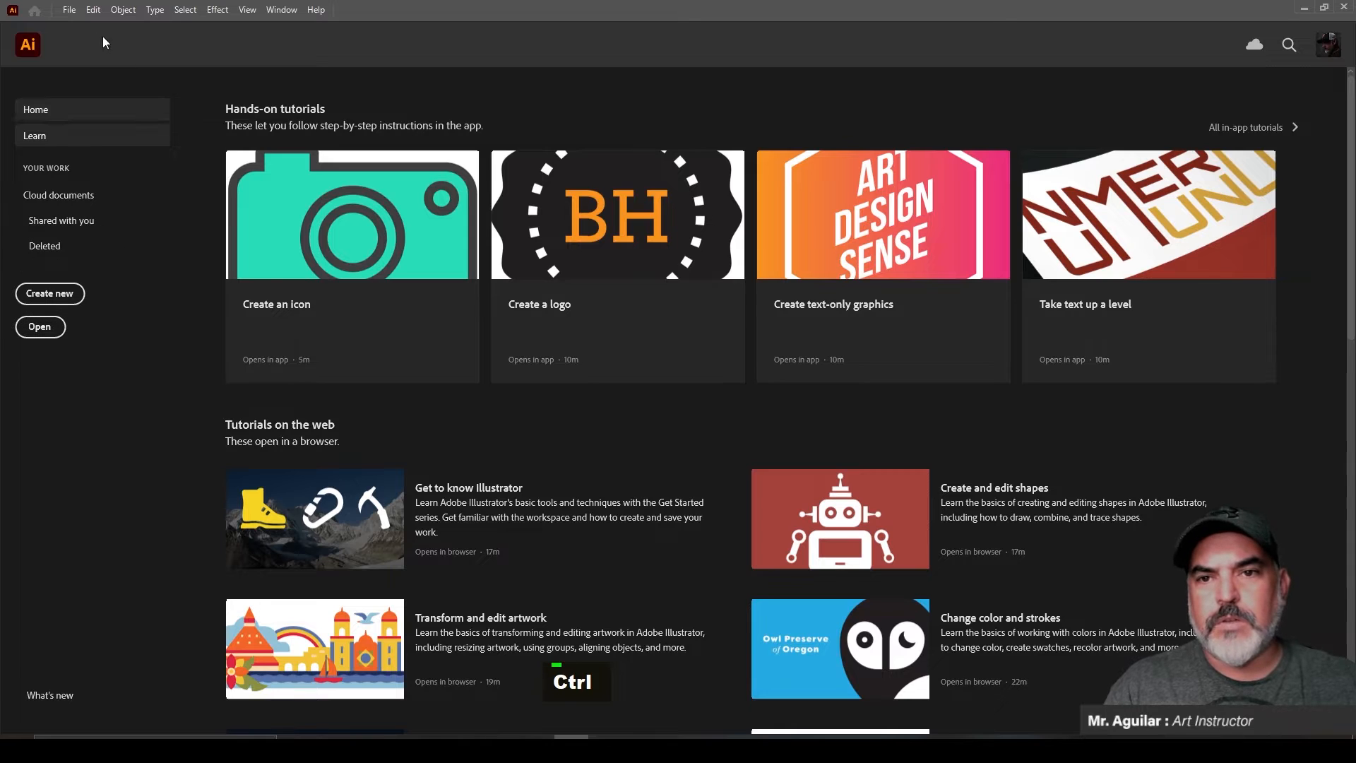
left_click(71, 12)
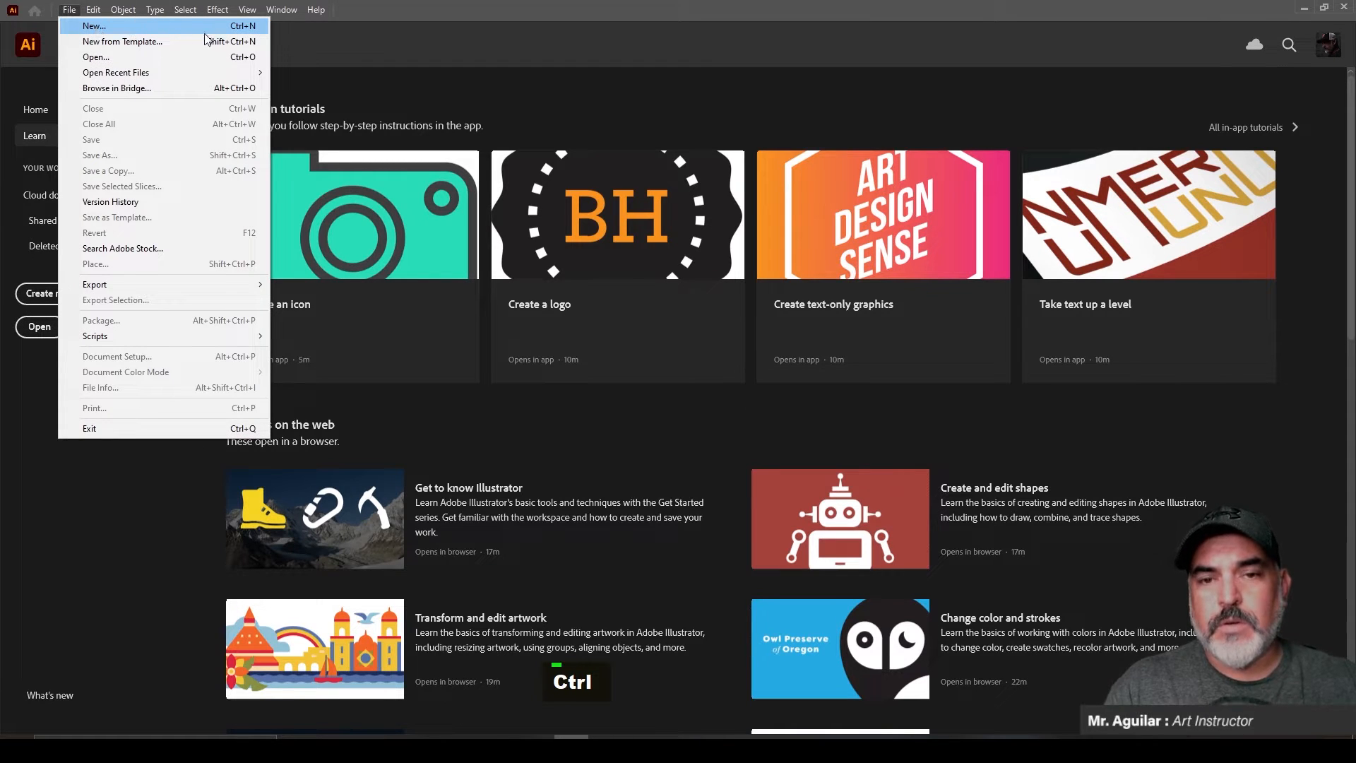
left_click(404, 19)
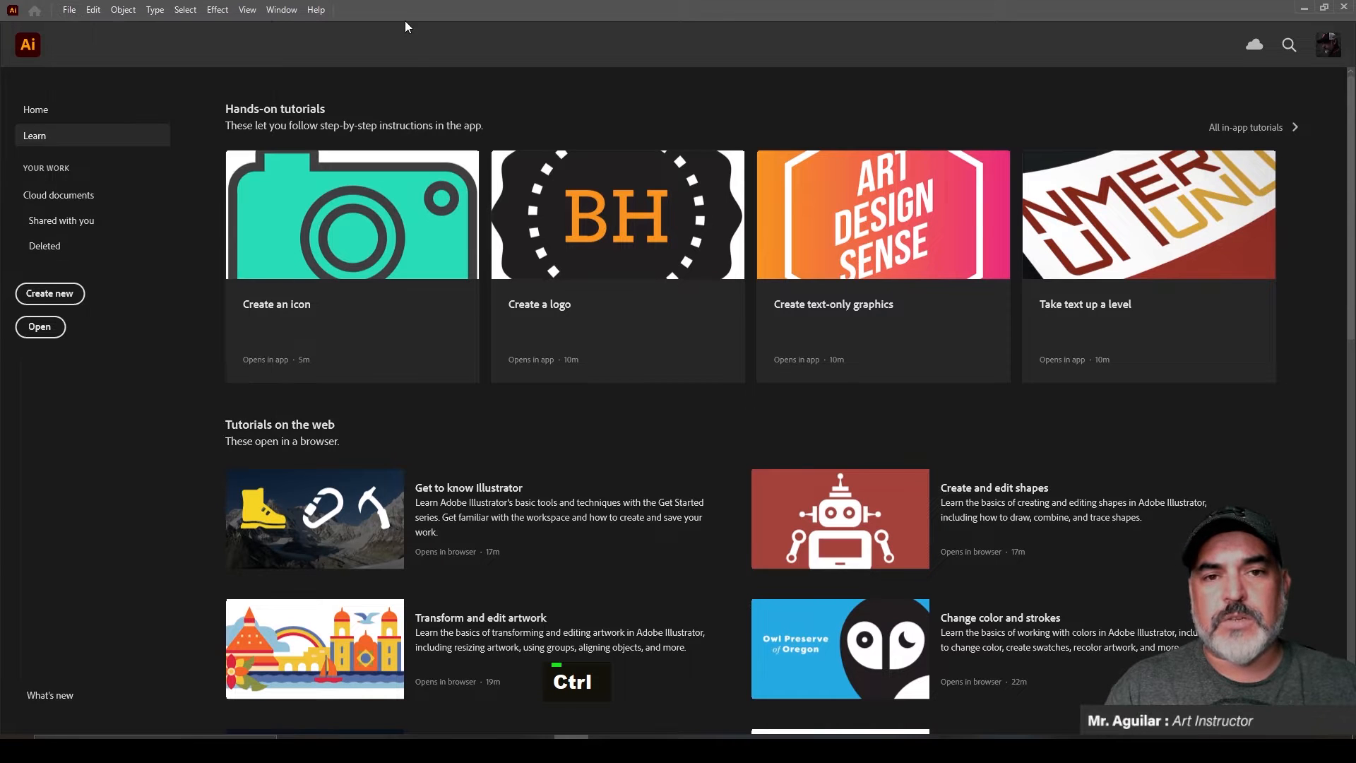
Step: Start a new document and set its number of artboards to 2
key("ctrl+n")
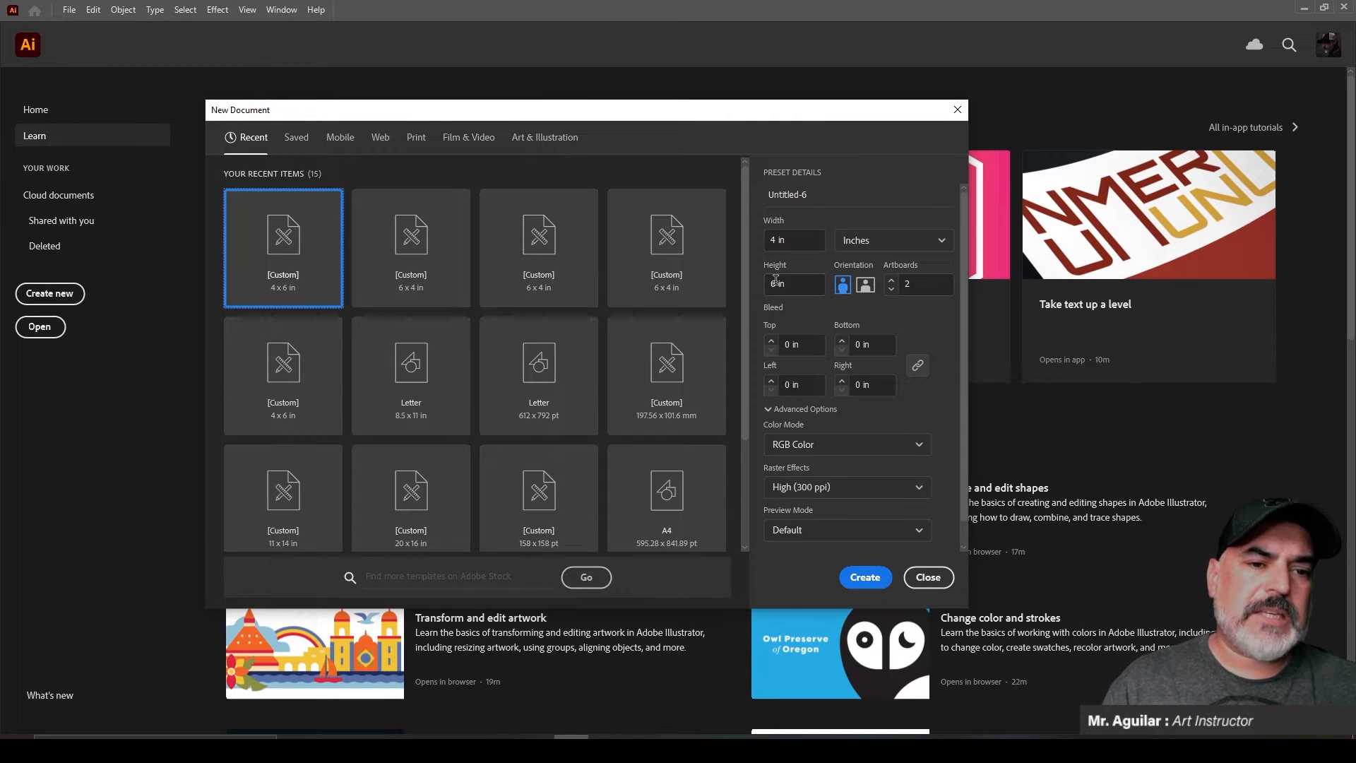
left_click(893, 291)
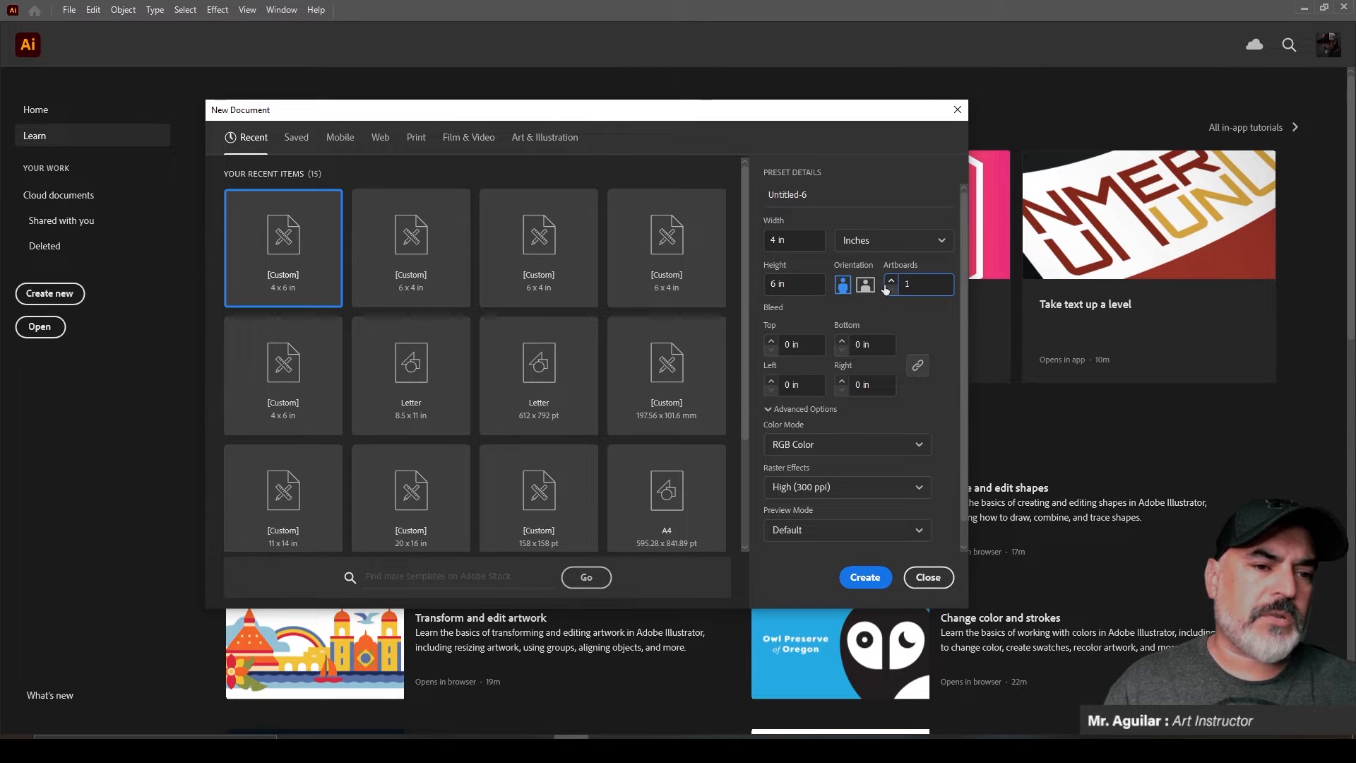
left_click(890, 282)
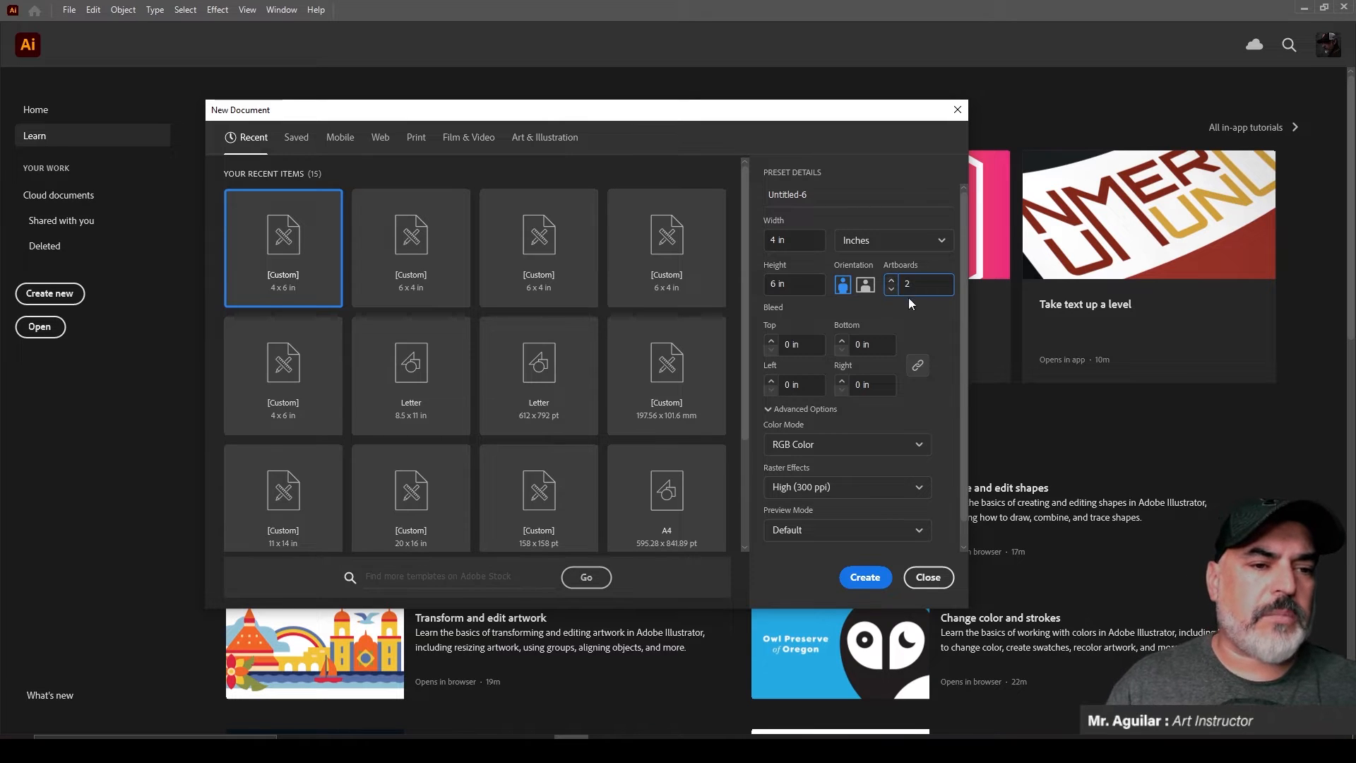
Step: Name the new document AI_Basics and create it
left_click(809, 194)
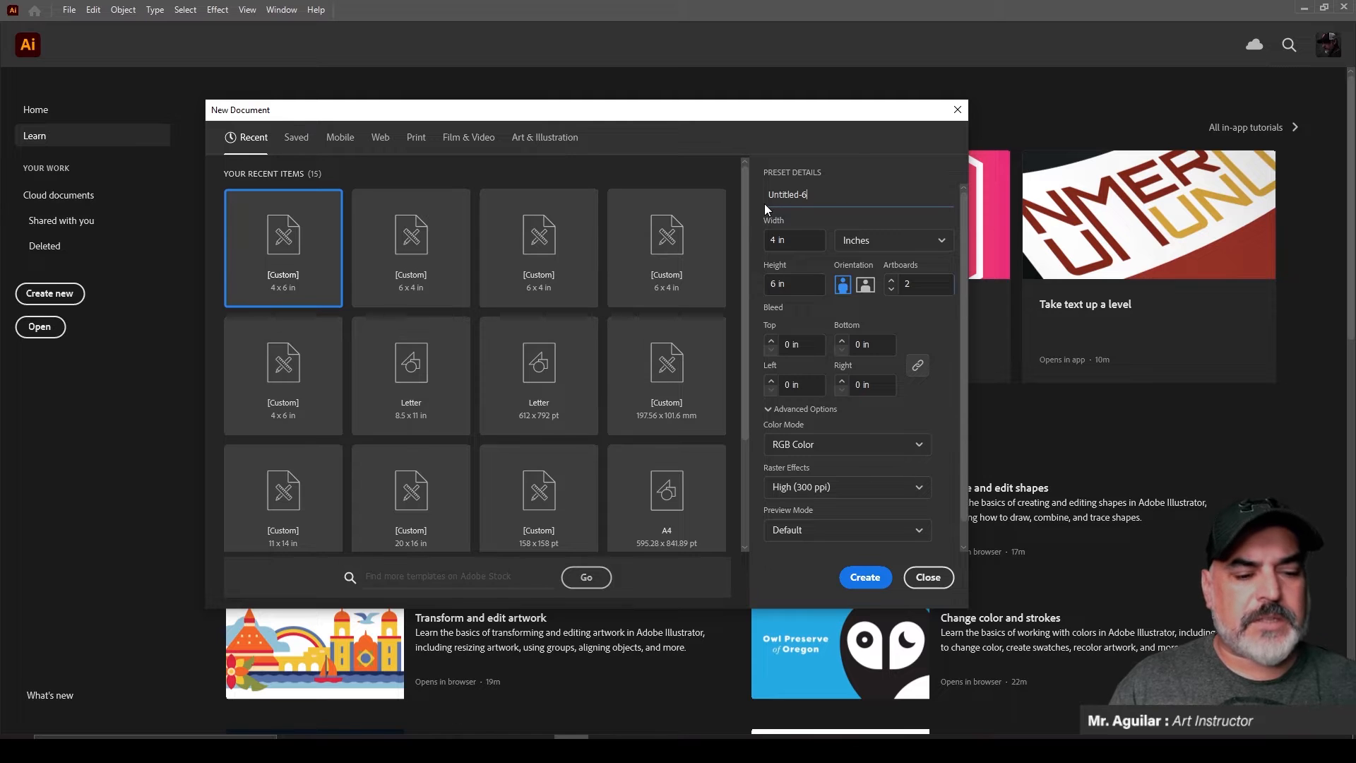
key("BackSpace")
key("BackSpace")
key("BackSpace")
key("BackSpace")
key("BackSpace")
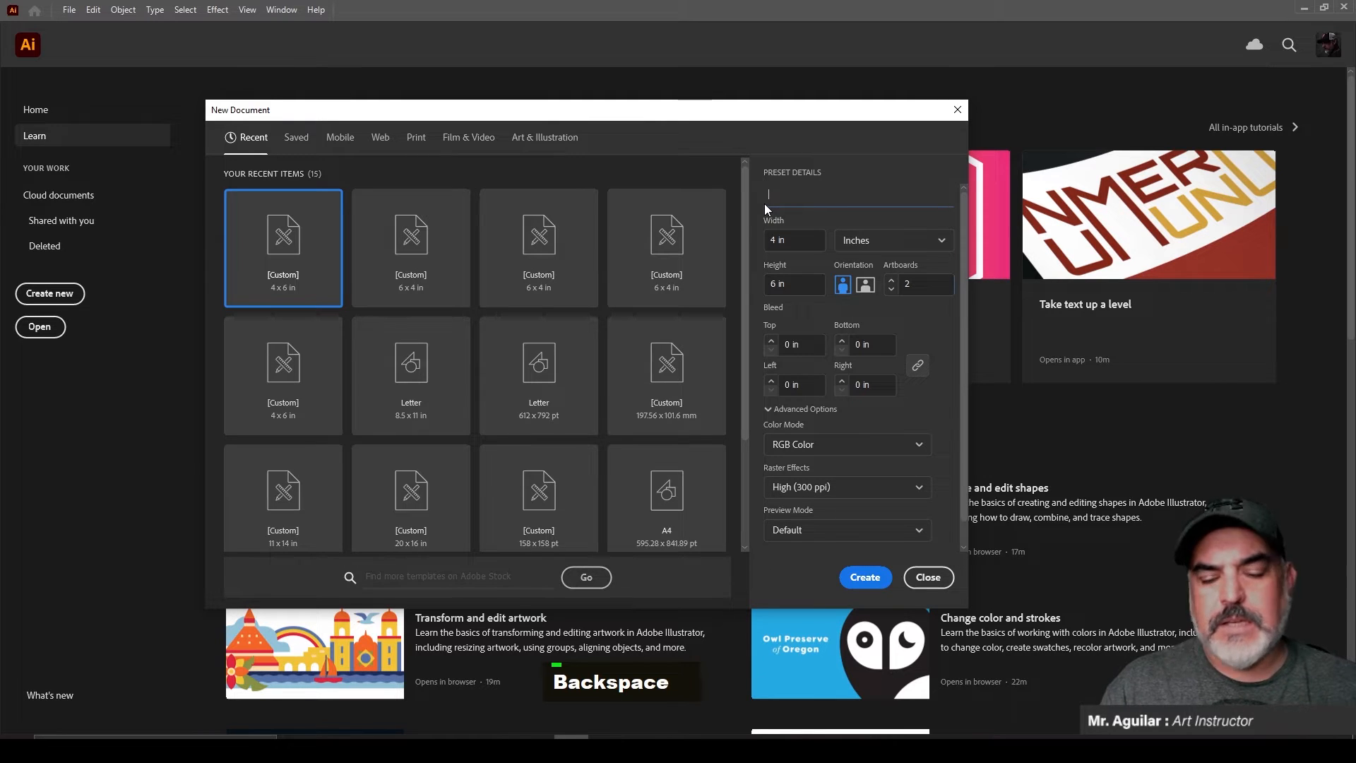
type("AI ")
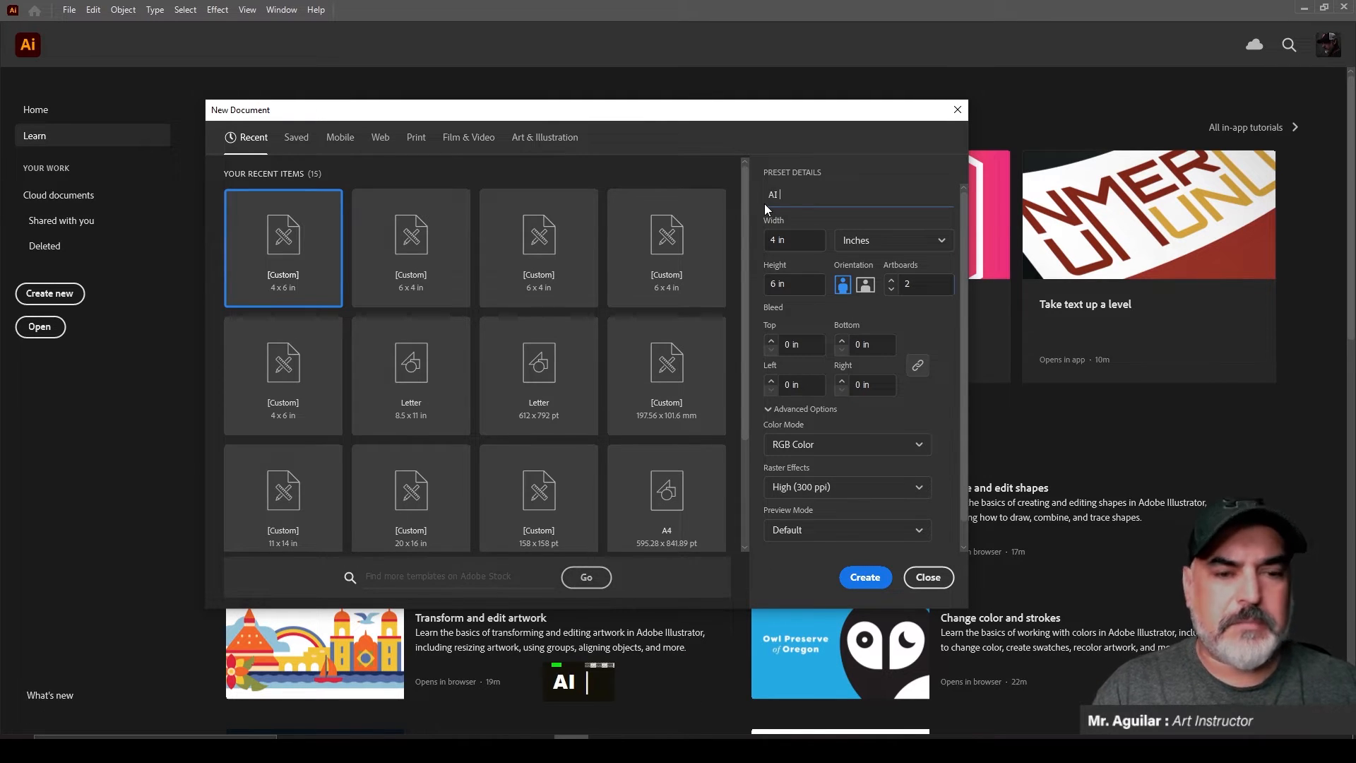
type("_B")
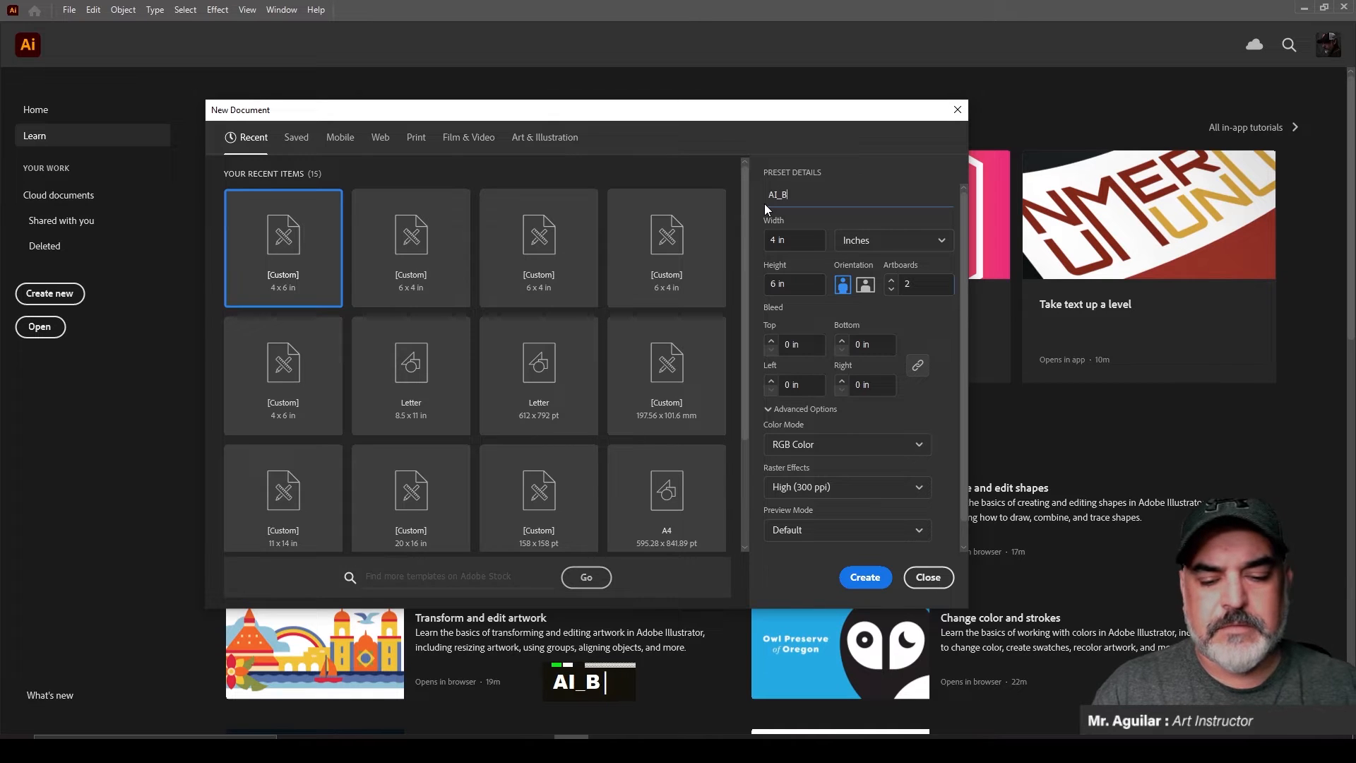
type("Asics")
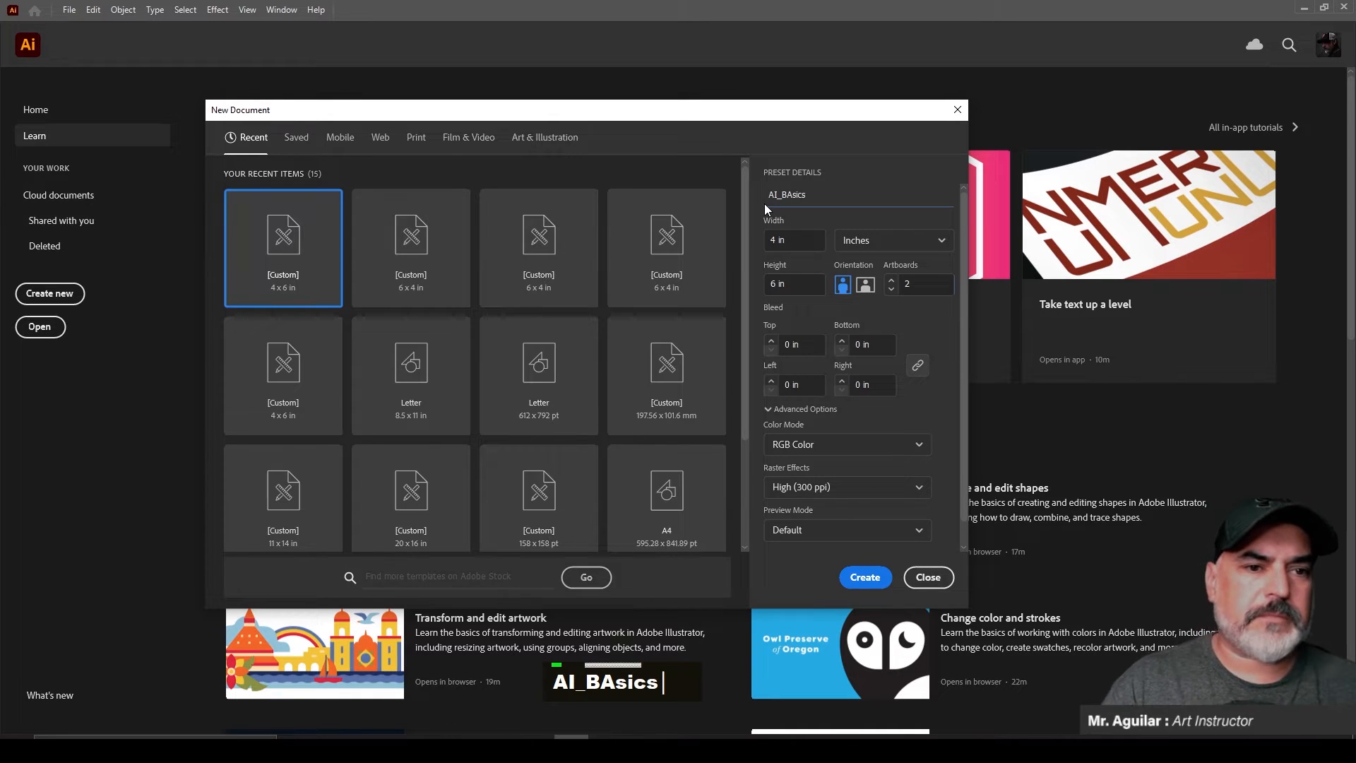
key("BackSpace")
key("BackSpace")
key("BackSpace")
key("BackSpace")
key("BackSpace")
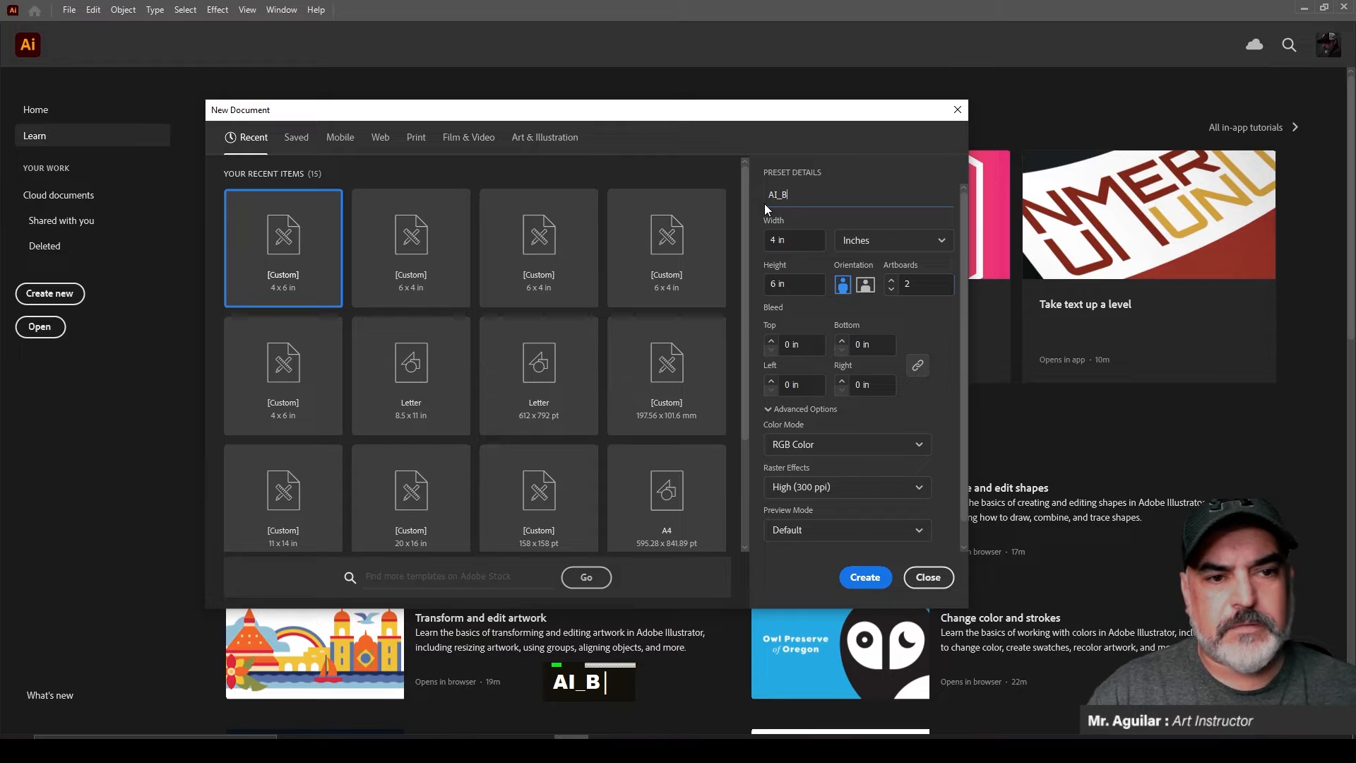
type("asics")
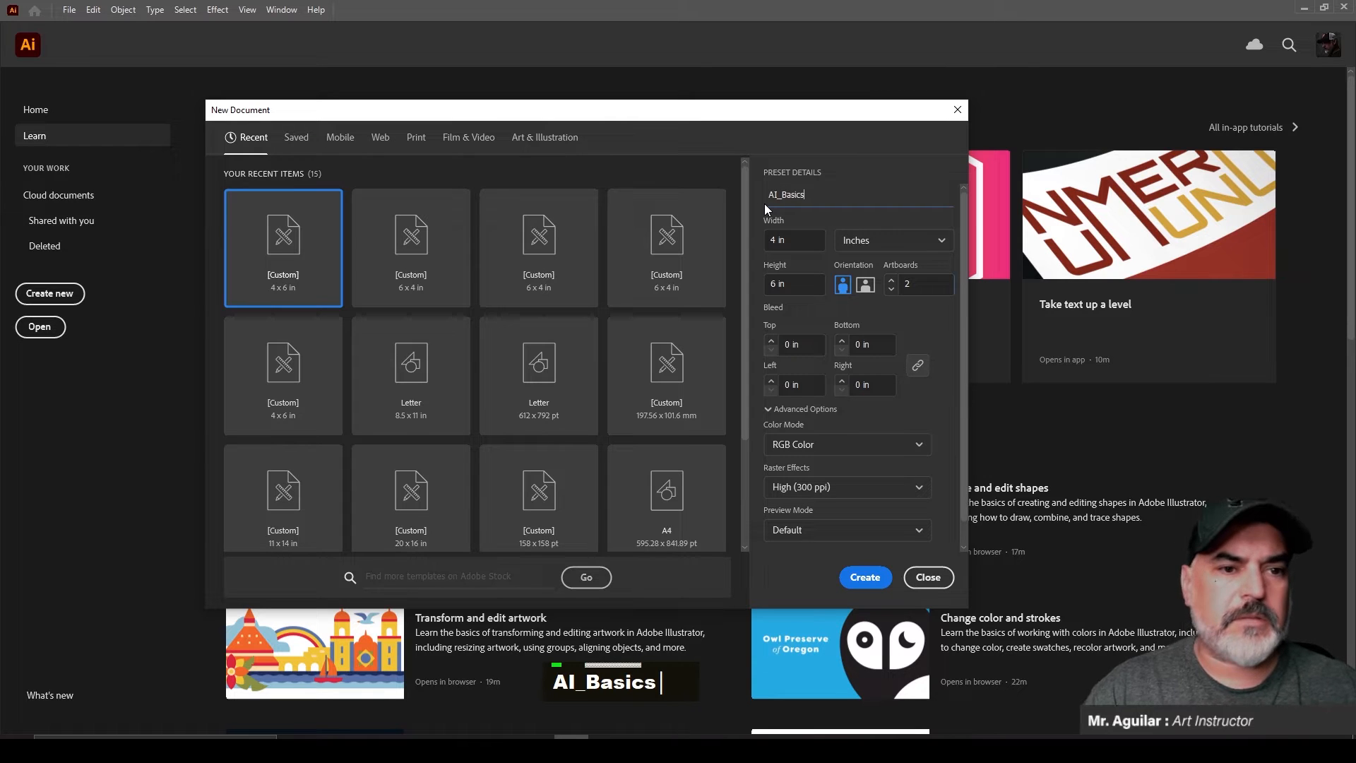
left_click(865, 578)
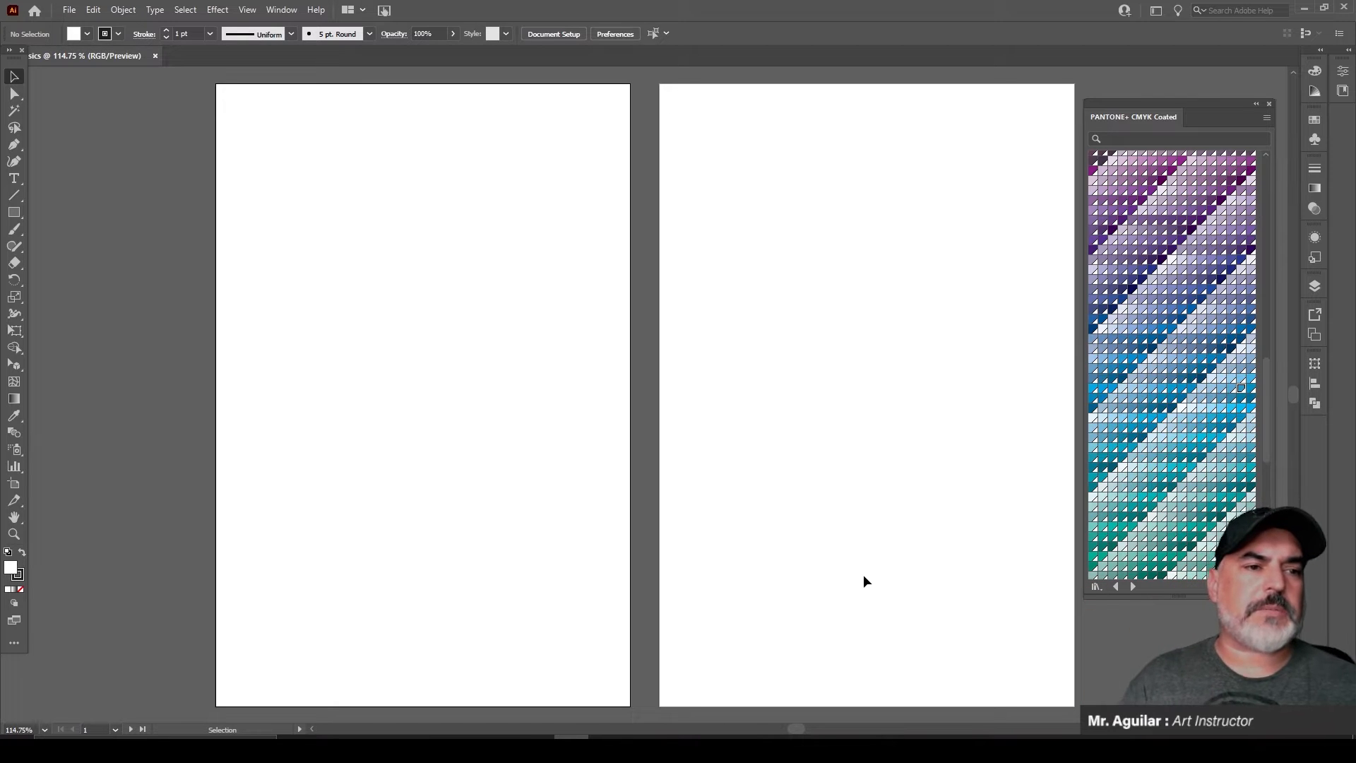
Step: Close the PANTONE+ CMYK Coated swatch library
left_click(1270, 104)
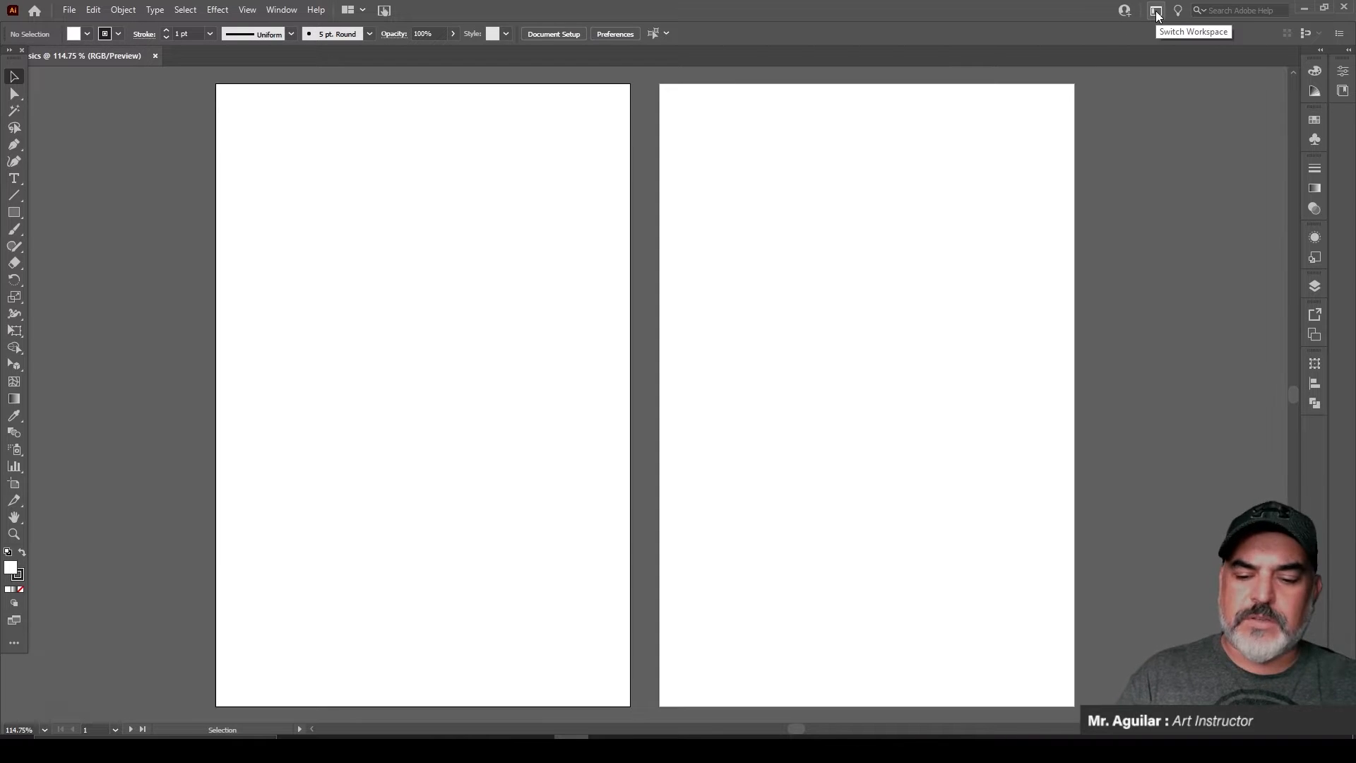
key("ctrl")
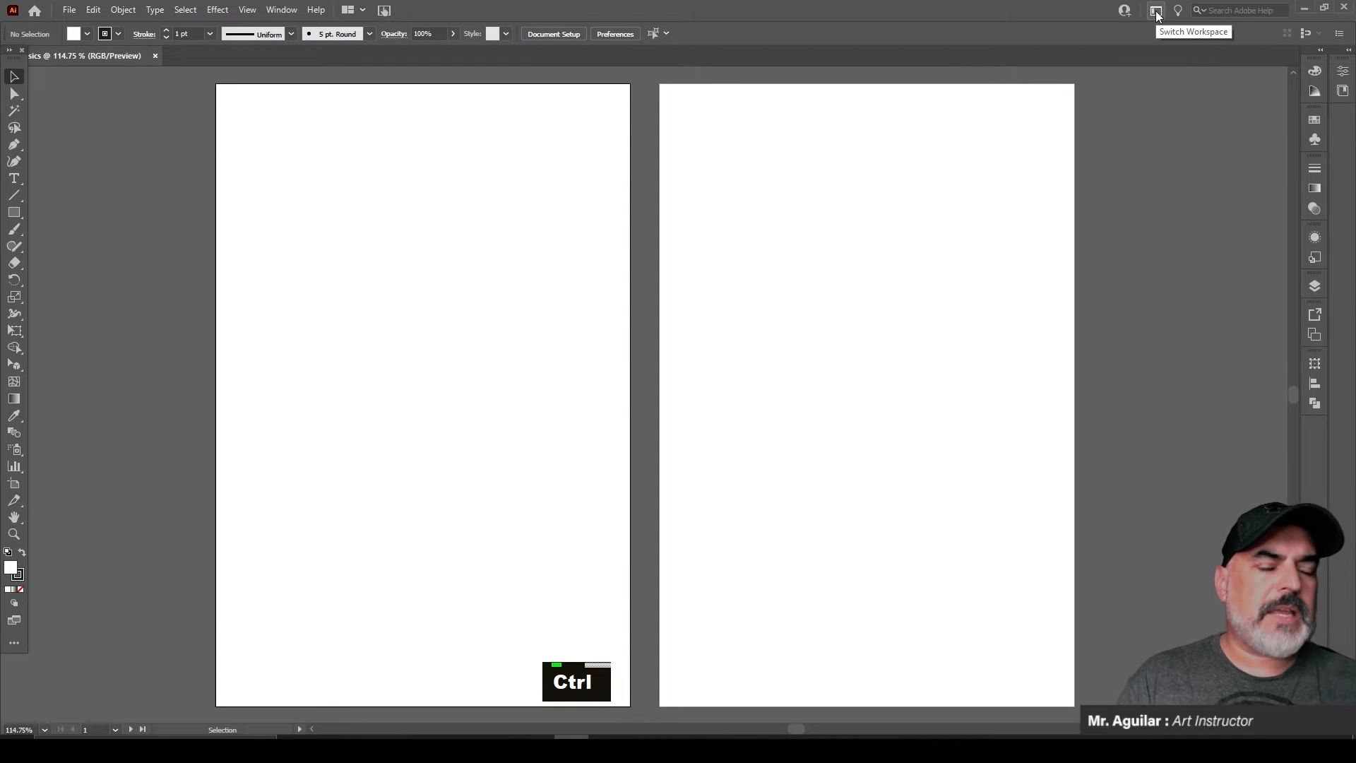
key("ctrl")
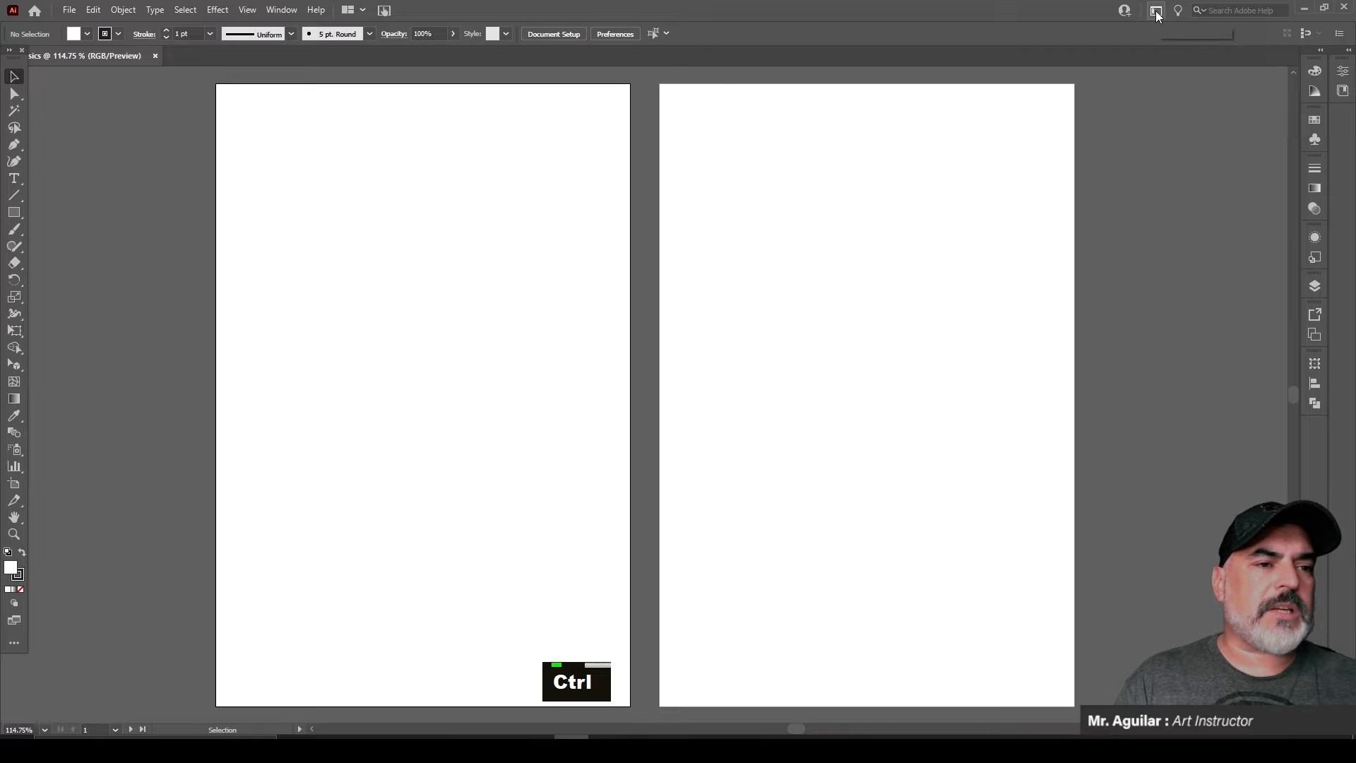
Step: Check in the list of workspaces which one is active
left_click(1156, 12)
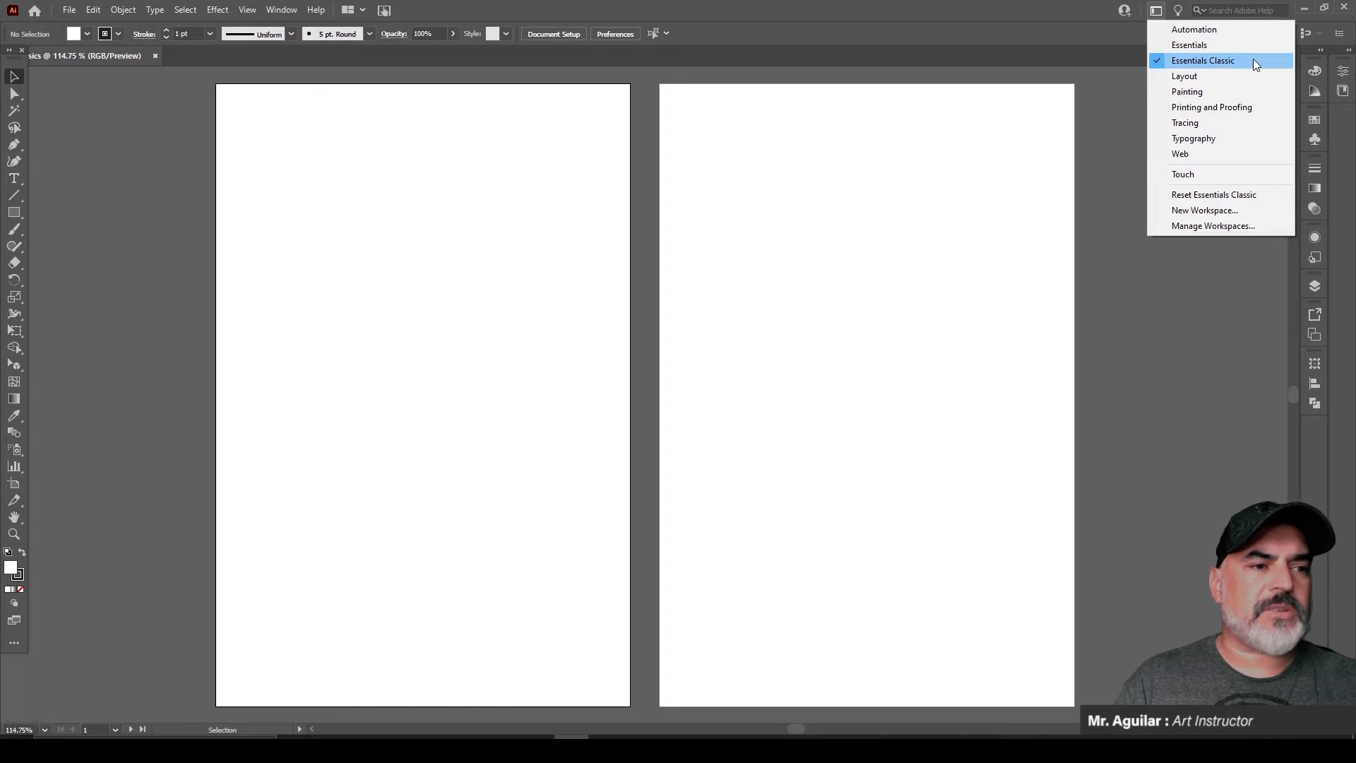
key("ctrl")
key("ctrl")
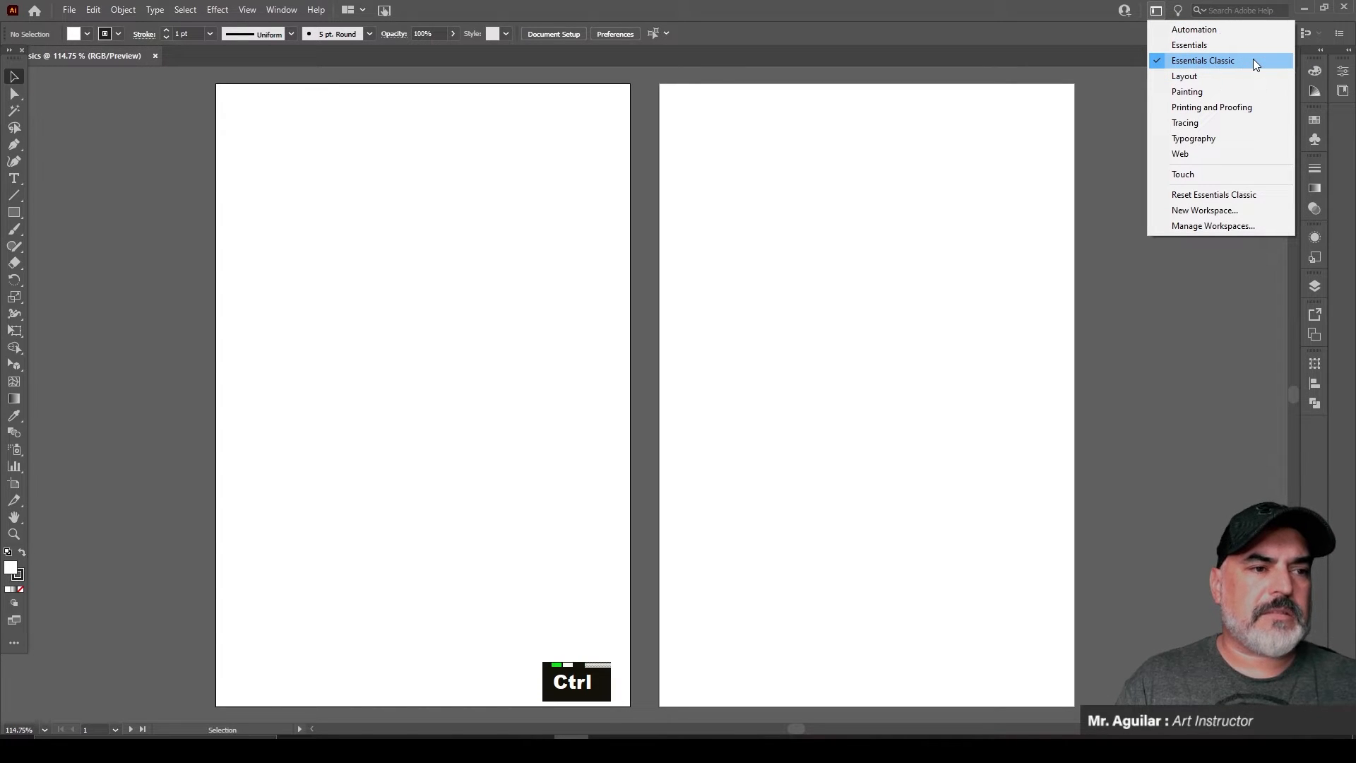
key("ctrl")
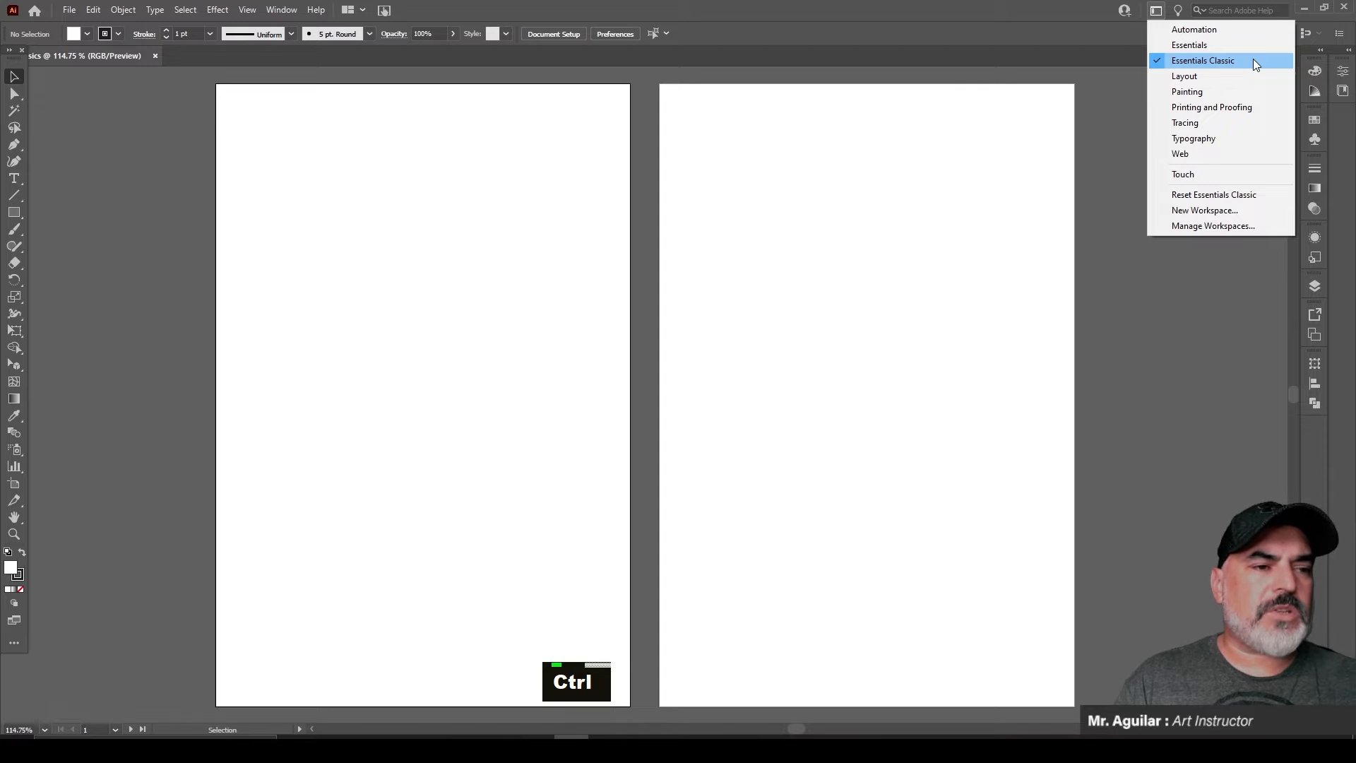
left_click(1029, 40)
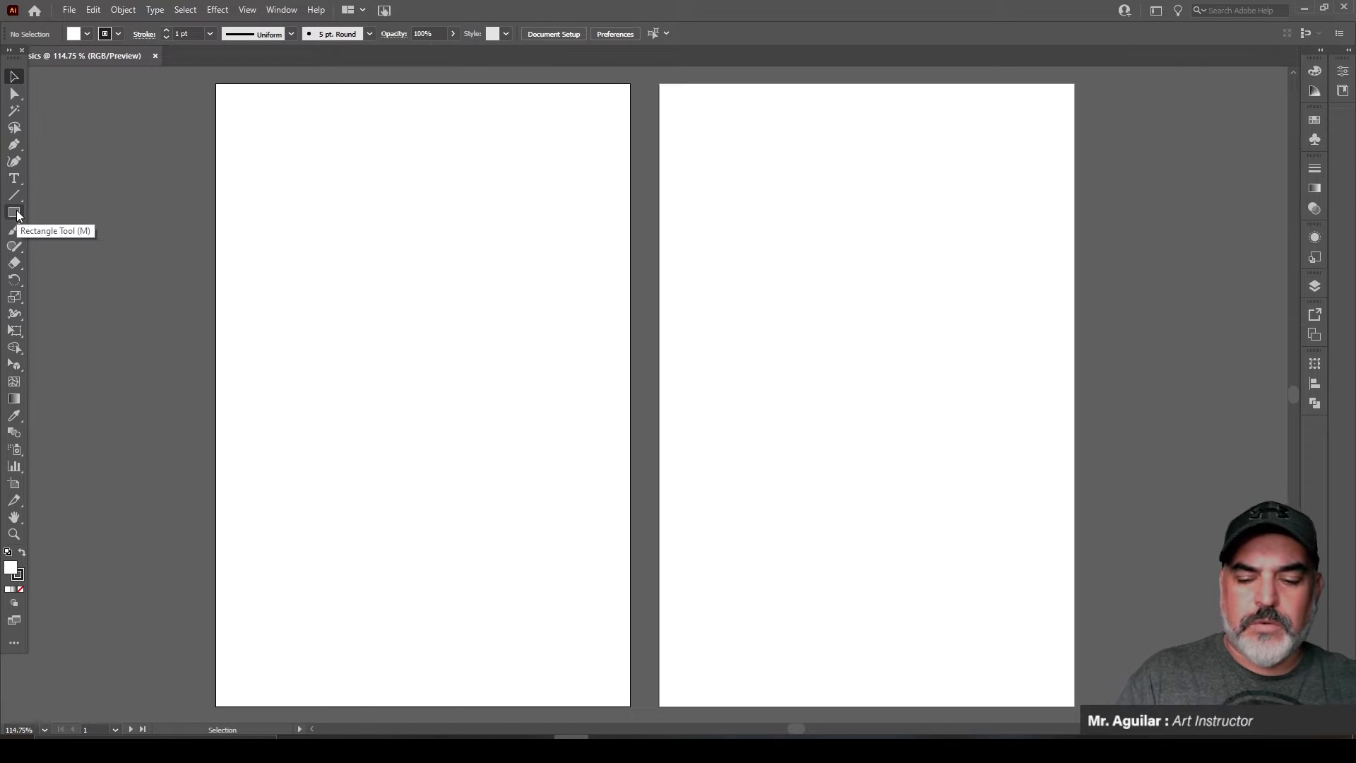
key("ctrl")
key("ctrl")
key("ctrl")
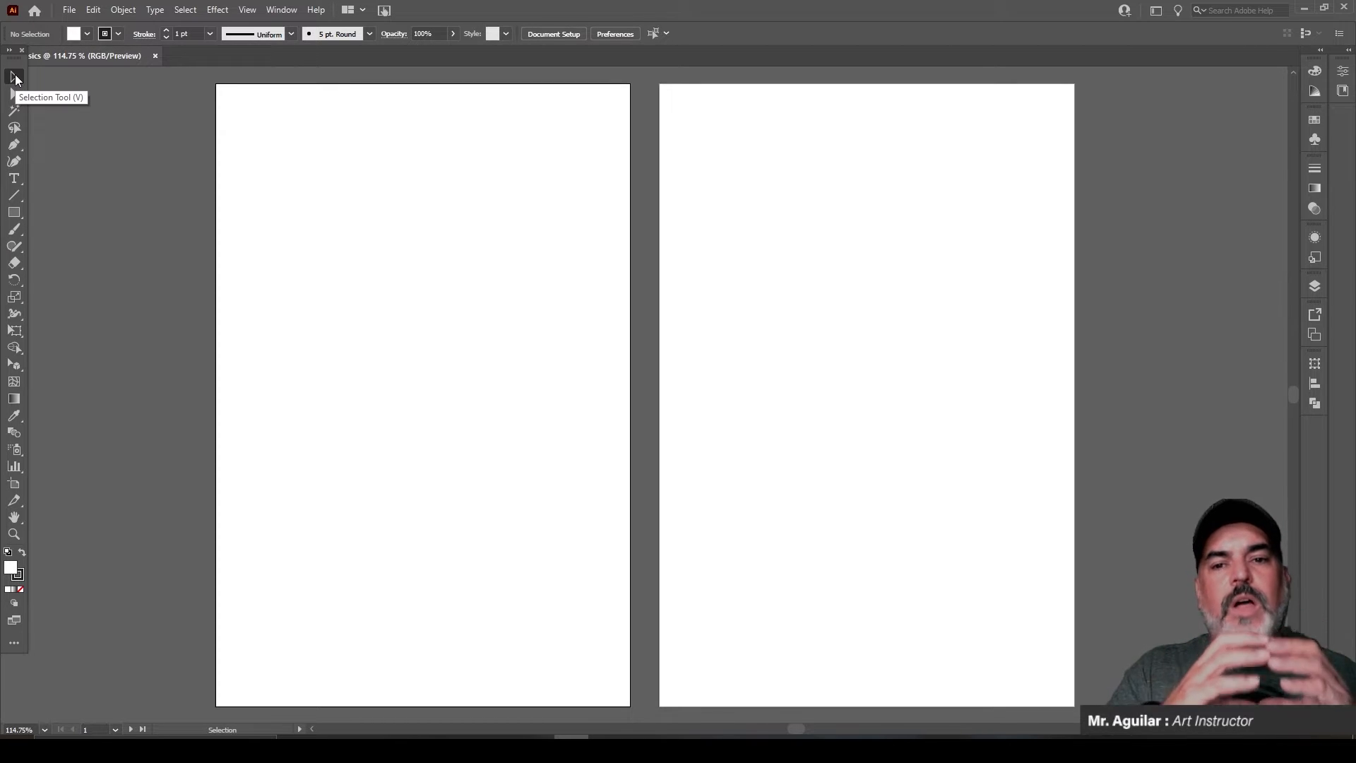
key("ctrl")
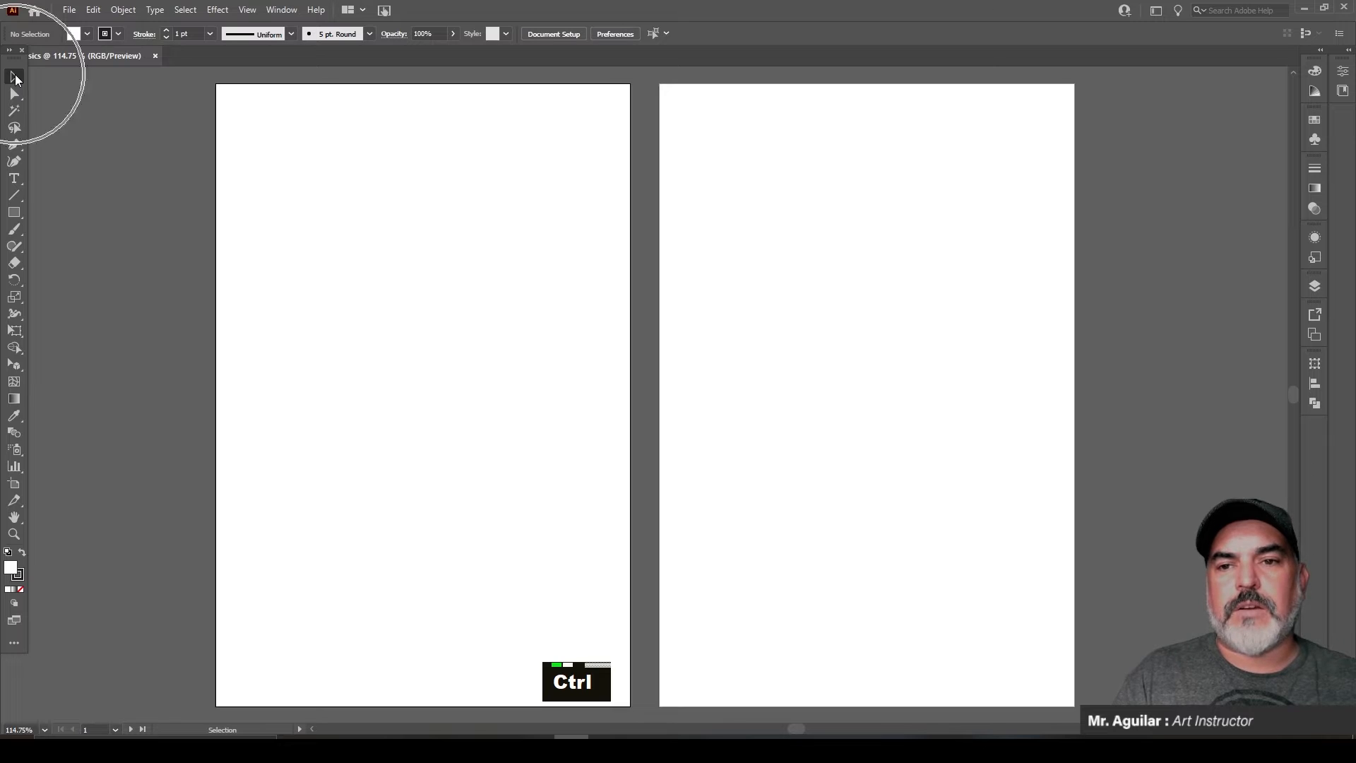
key("ctrl")
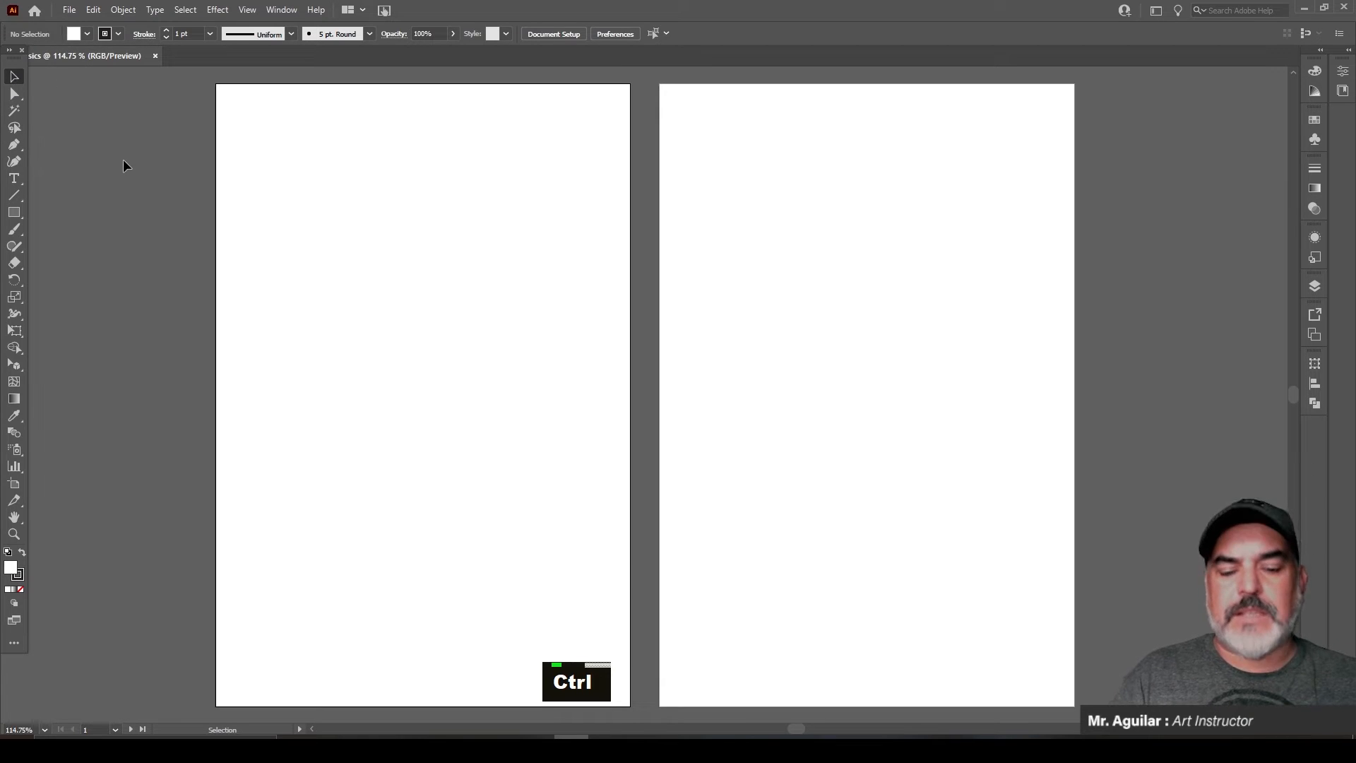
type("AI_Basics v")
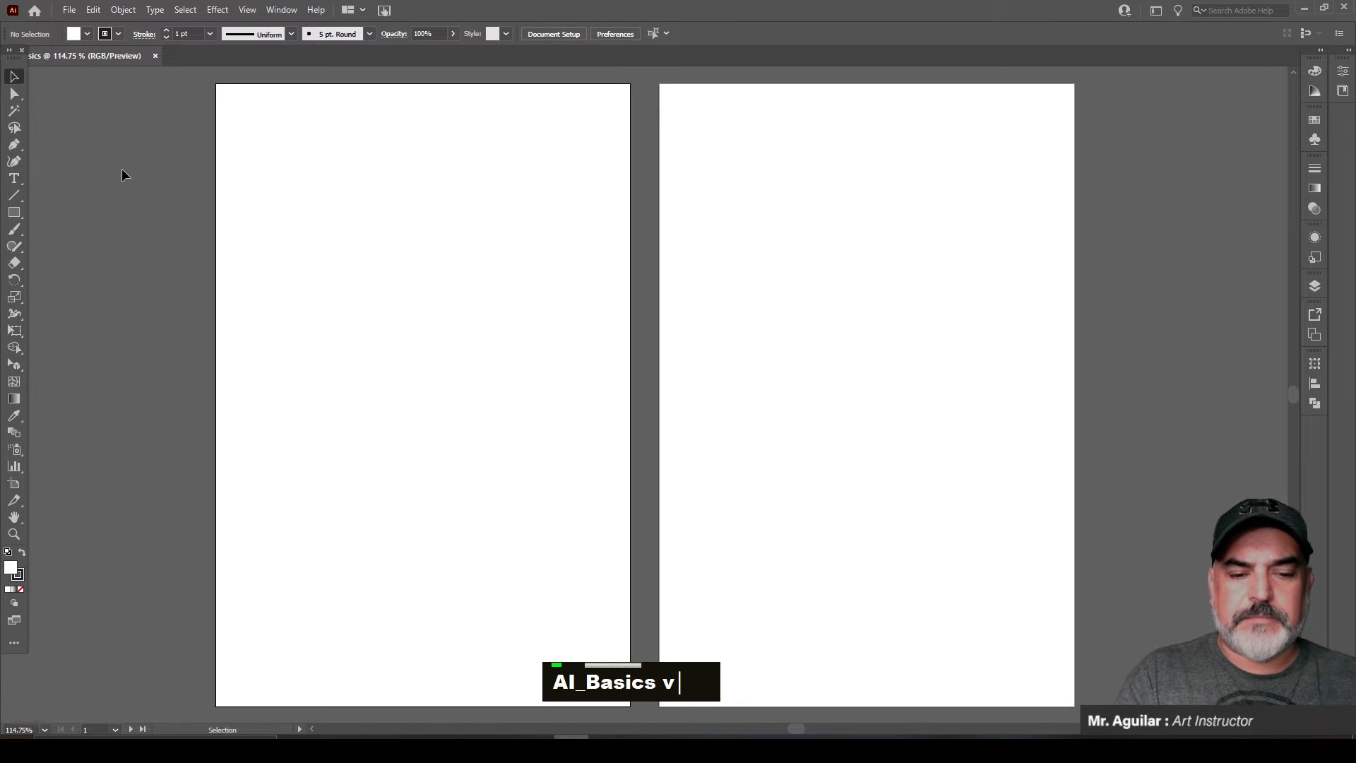
type("v")
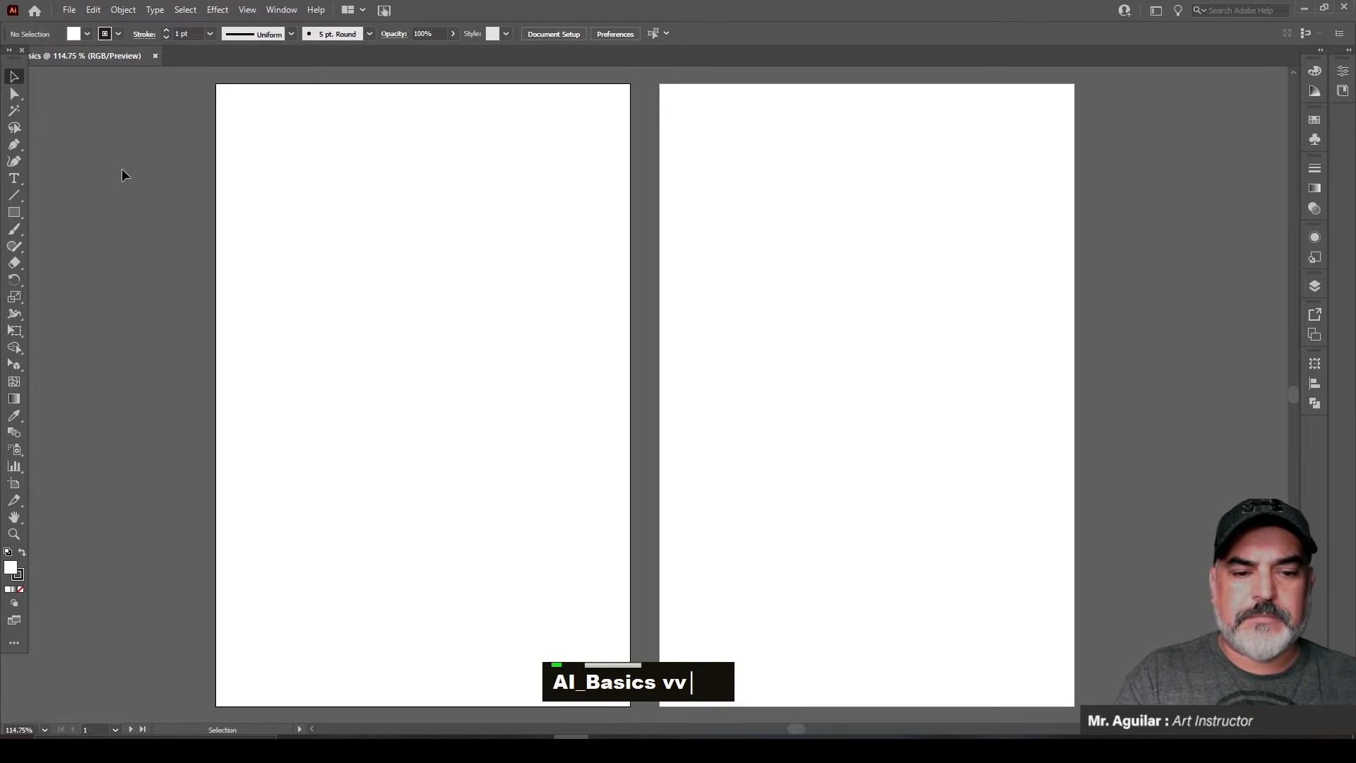
left_click(14, 94)
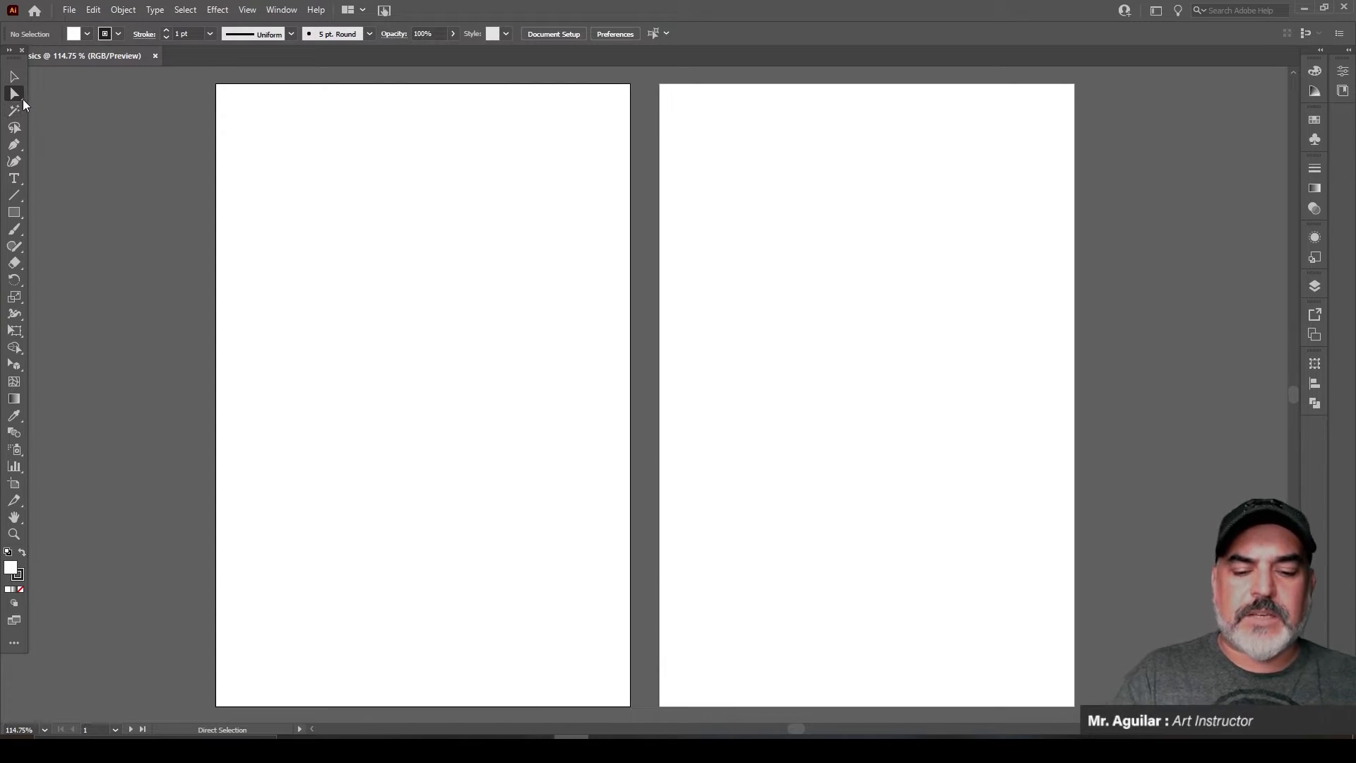
key("a")
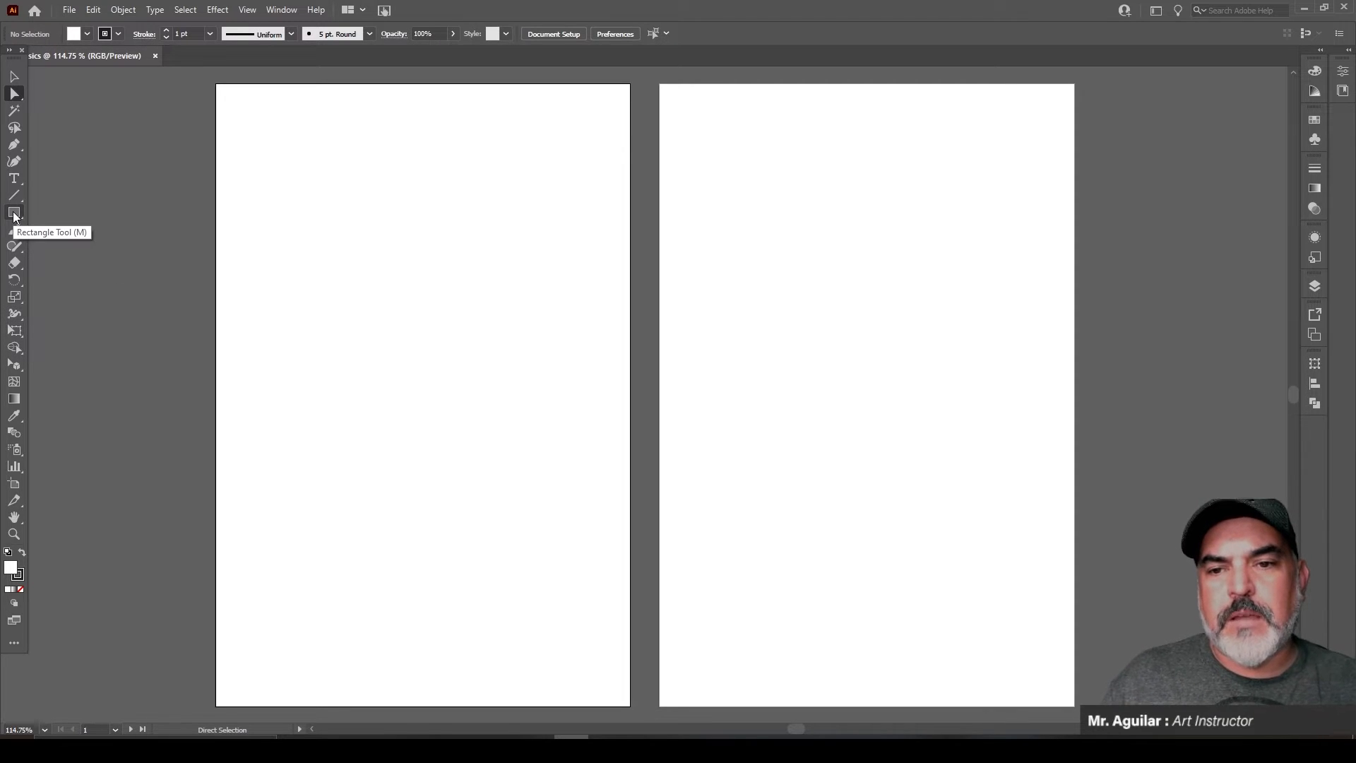
Step: Draw a square about 0.78 in wide near the upper-left corner of the first artboard
key("ctrl")
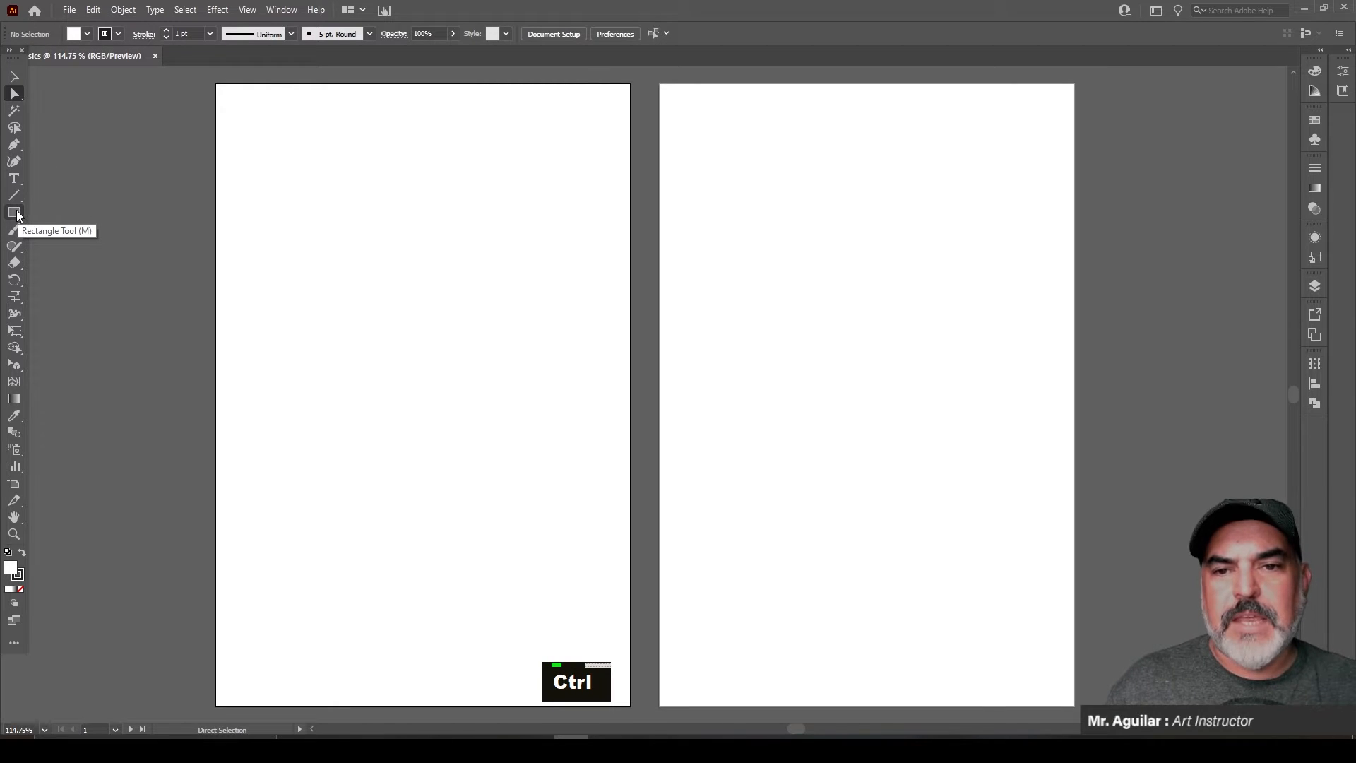
left_click(12, 219)
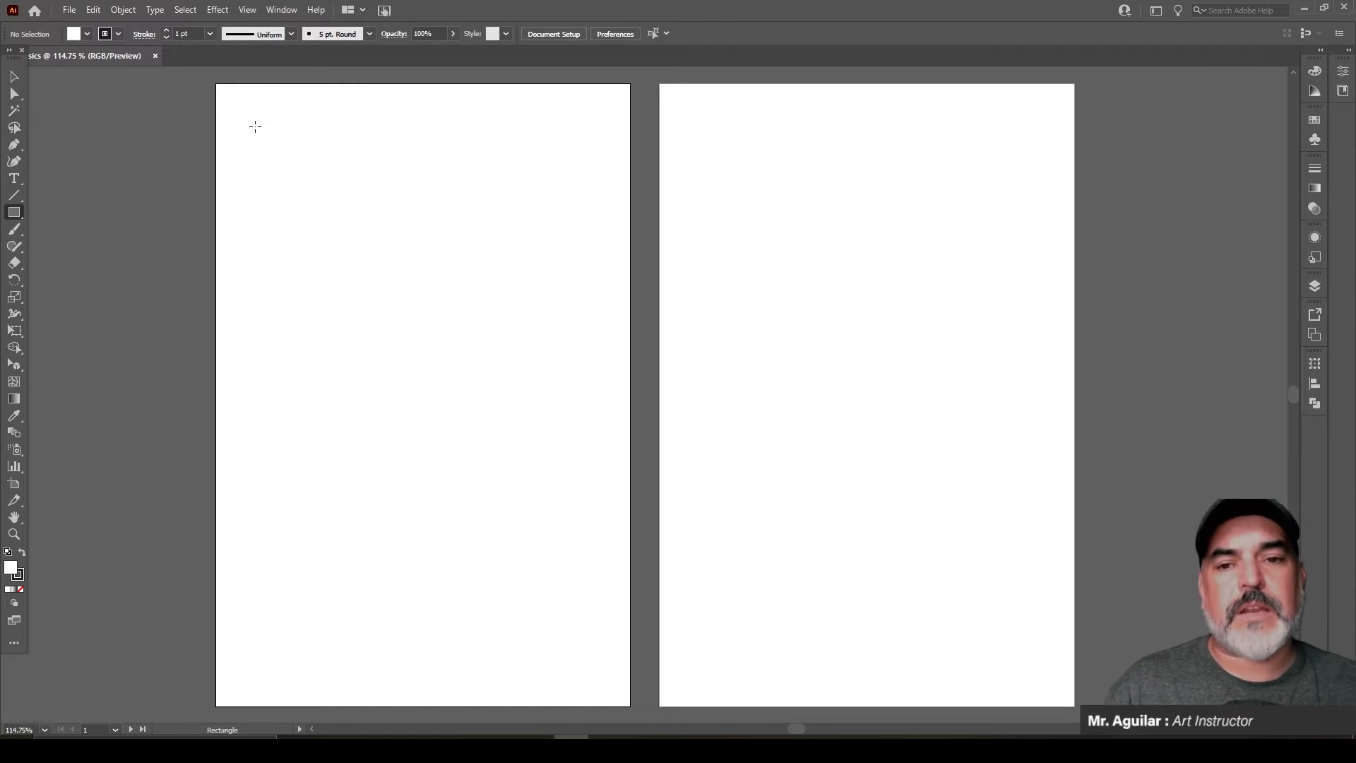
left_click_drag(255, 126, 320, 206)
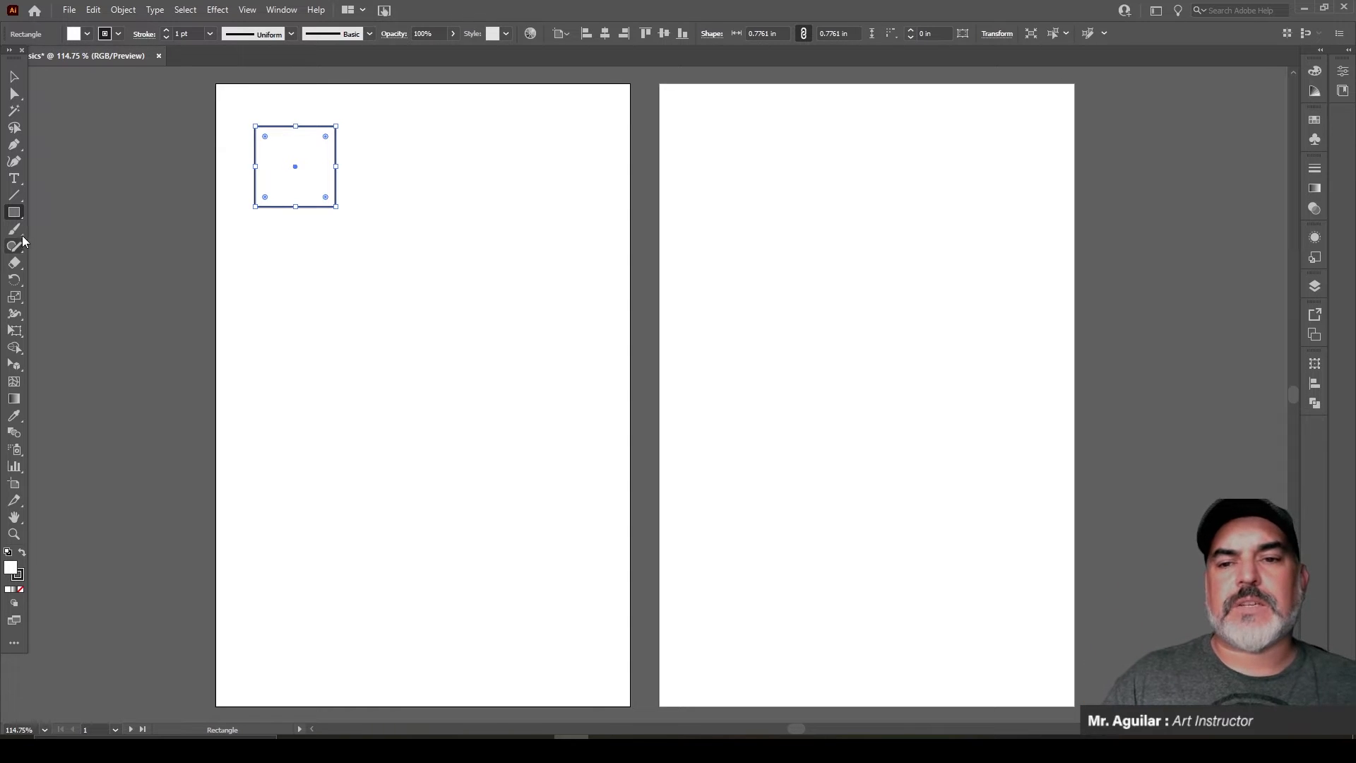
Step: Draw a rounded square about 0.78 in wide to the right of the plain square, level with it, and return to the Selection tool
left_click(14, 213)
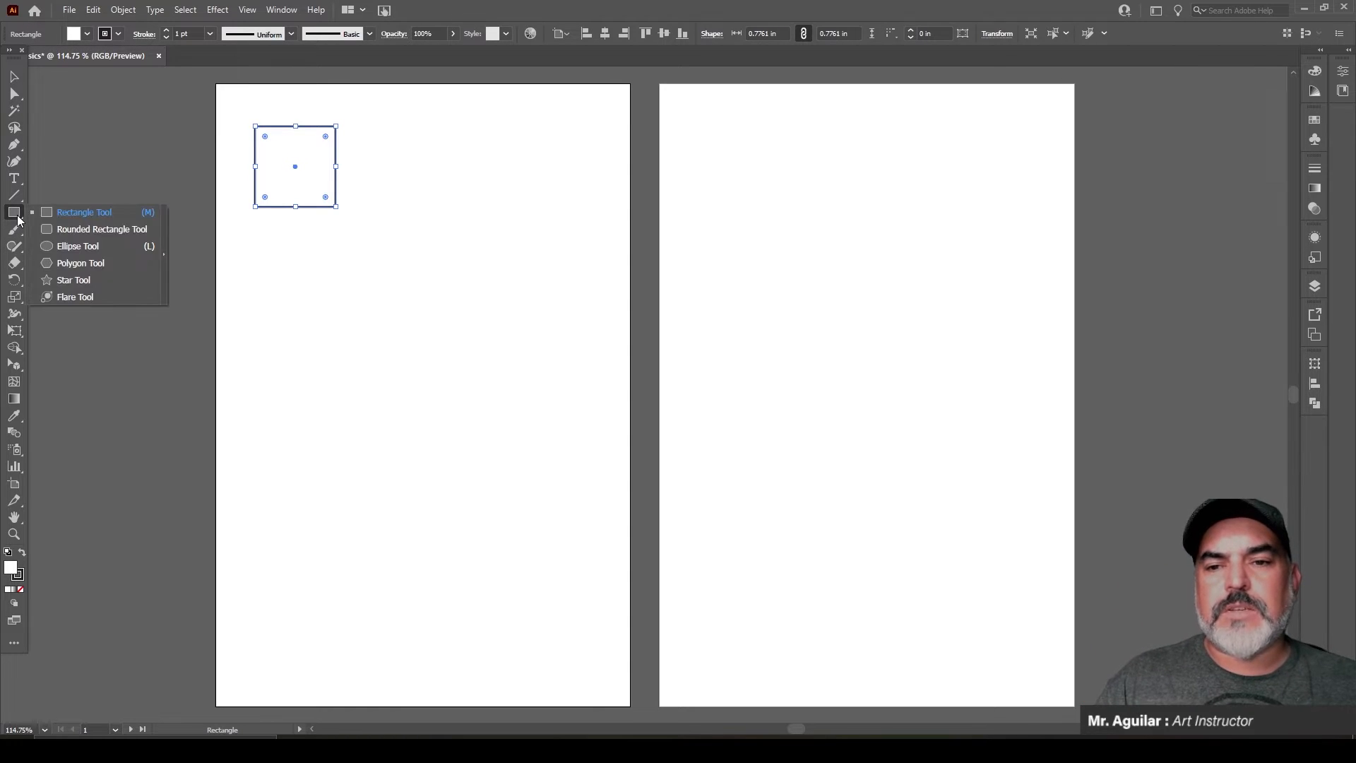
left_click(58, 234)
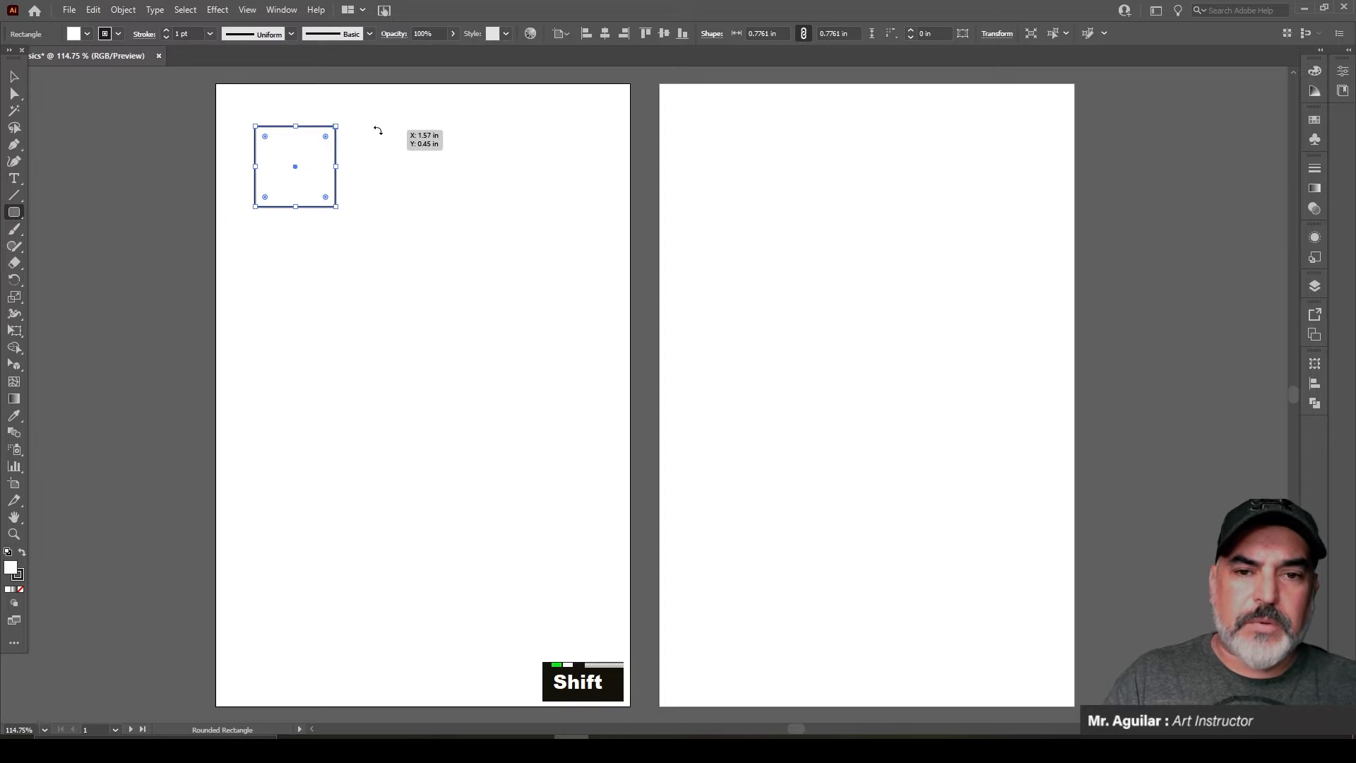
left_click_drag(366, 128, 445, 208)
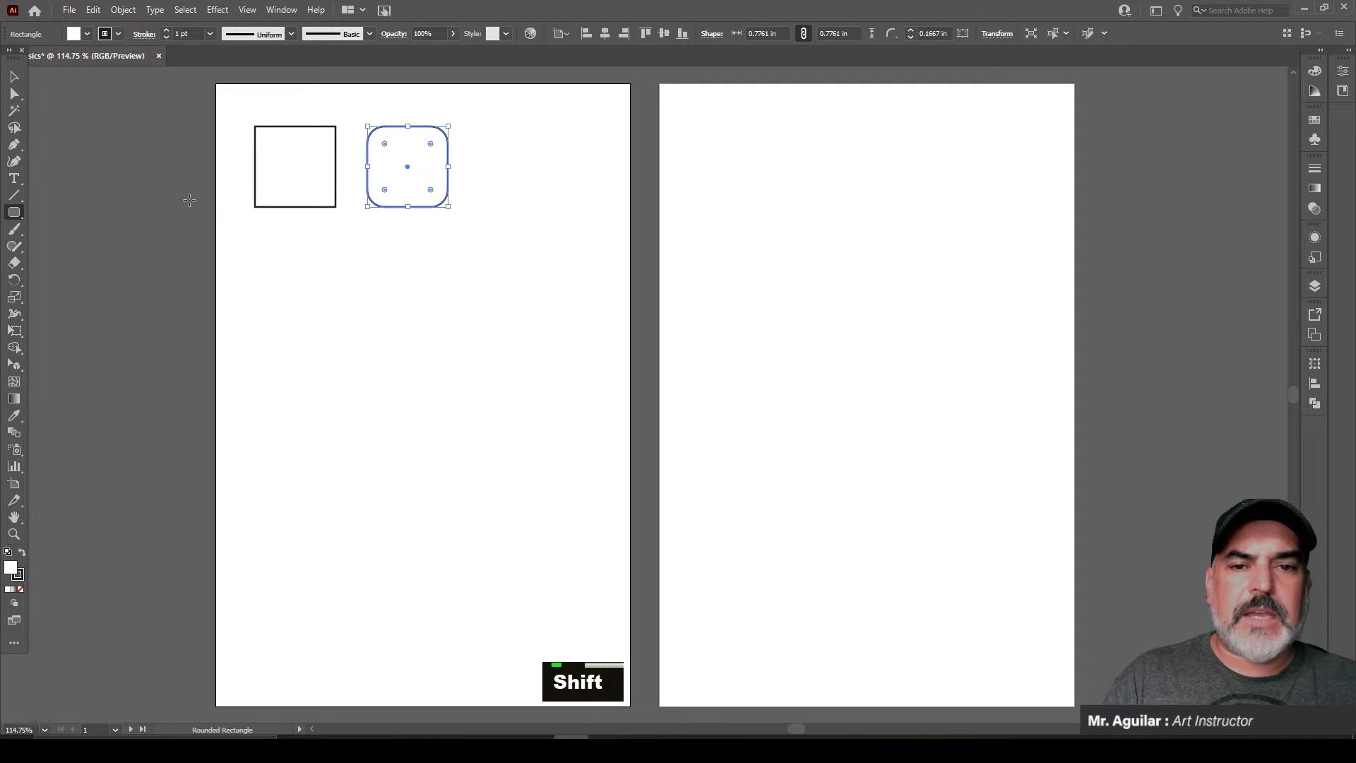
left_click(16, 77)
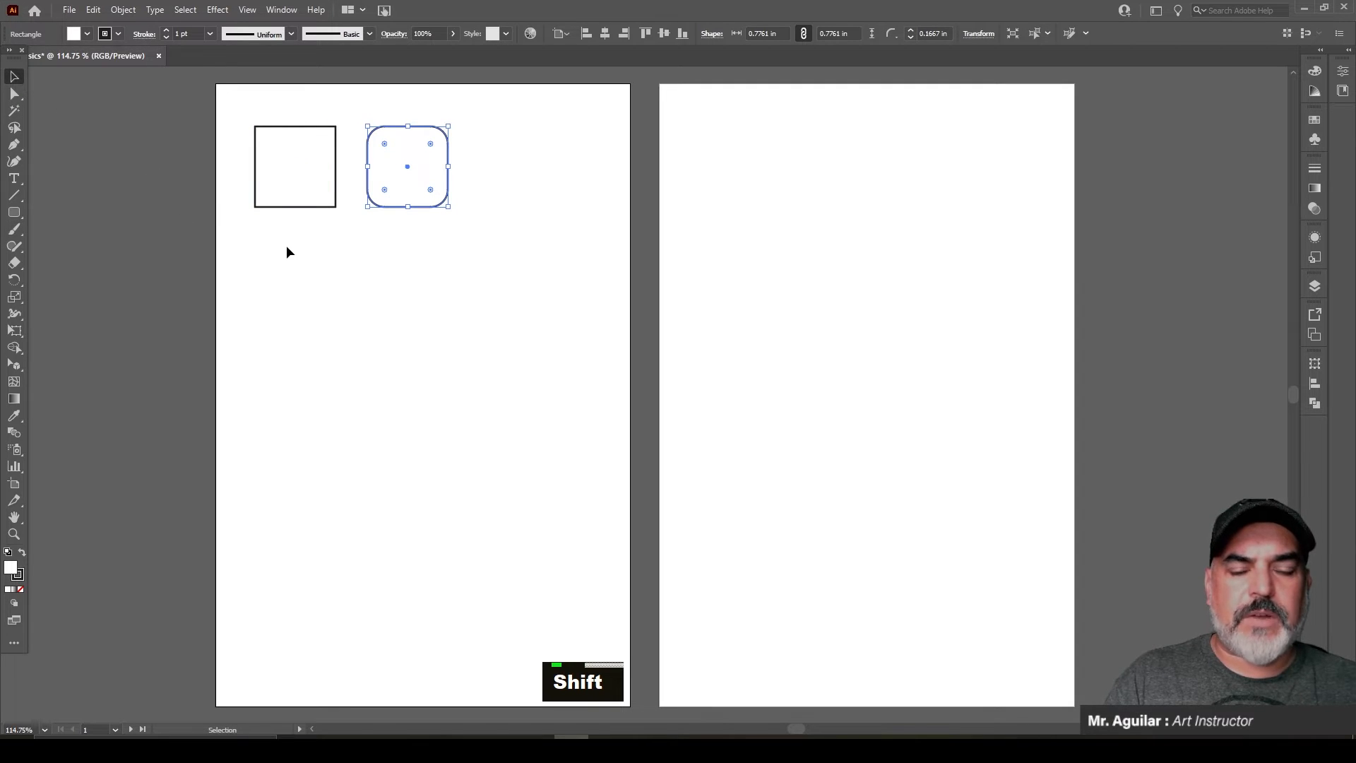
Step: Draw a circle about 0.99 in wide, centred below the plain square, using the Ellipse tool
key("v")
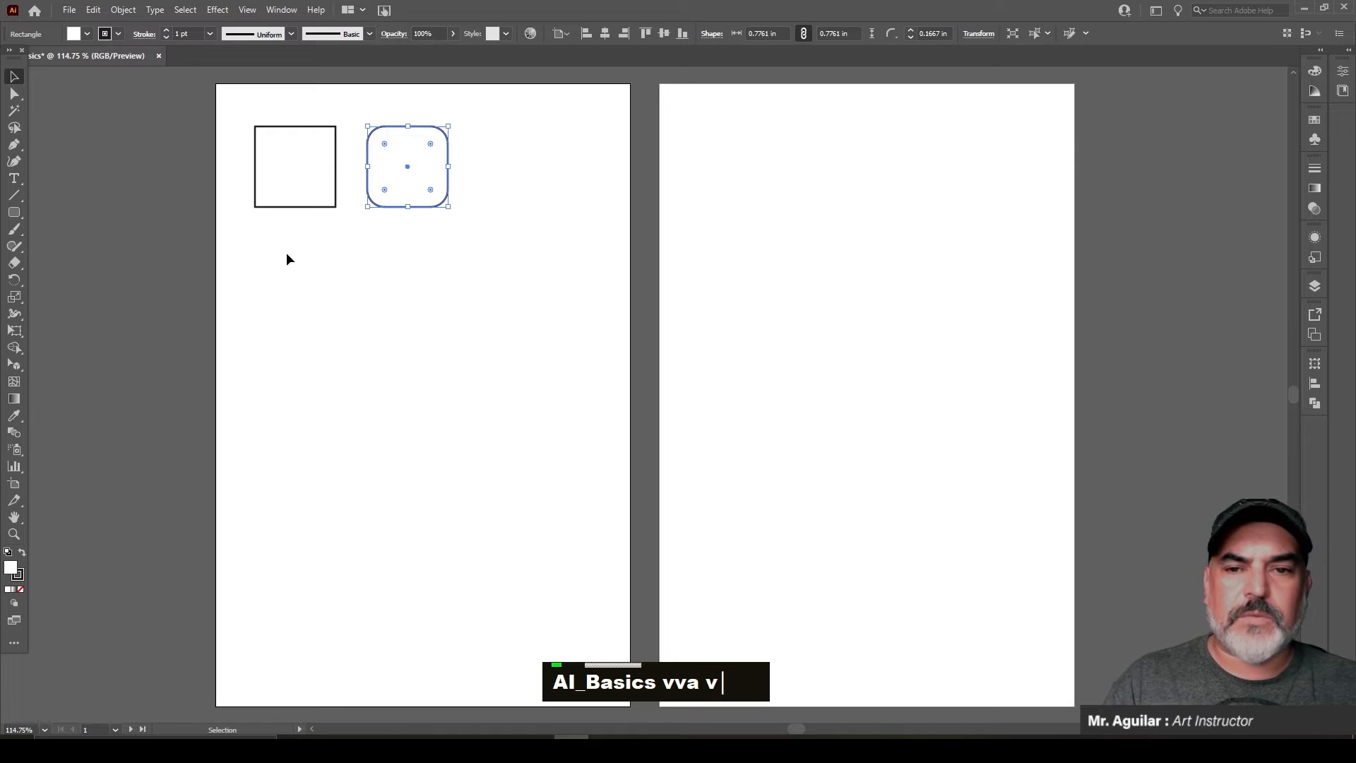
left_click(285, 299)
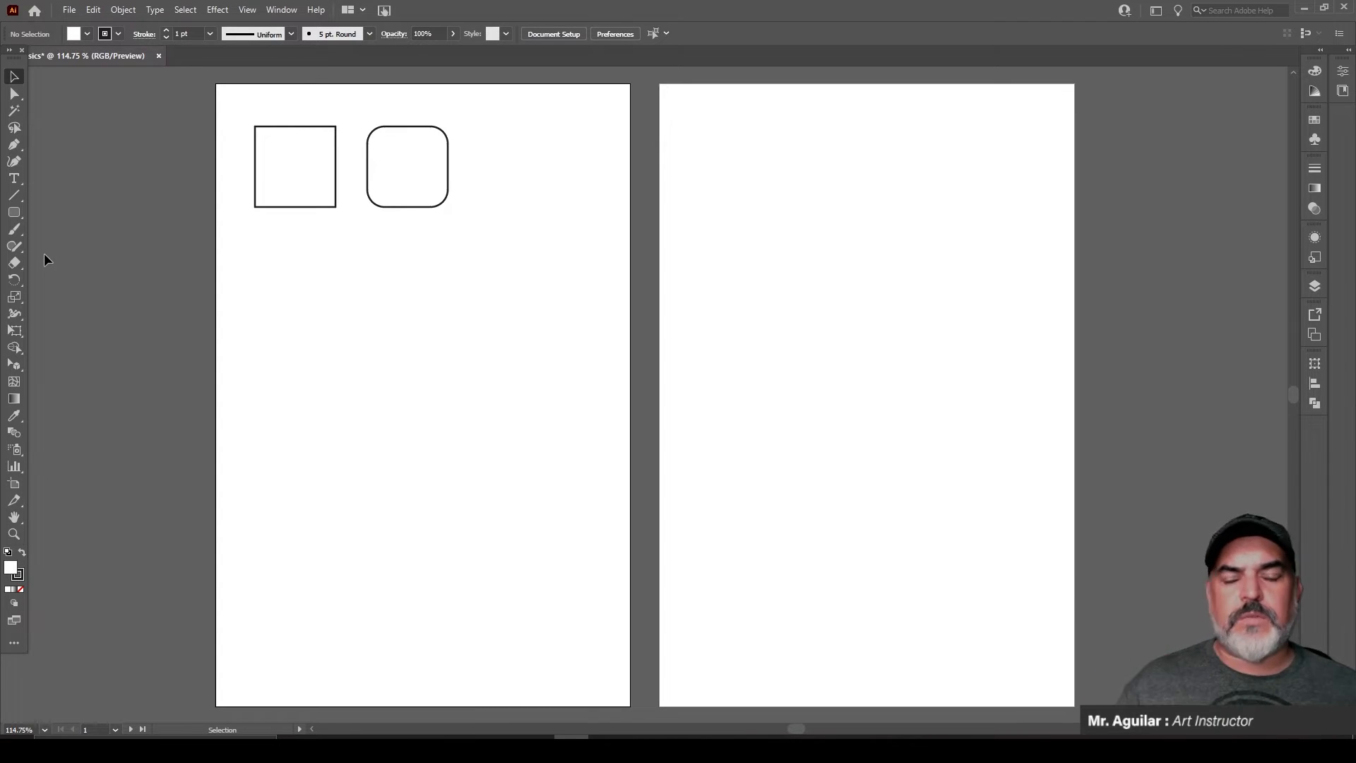
left_click(15, 213)
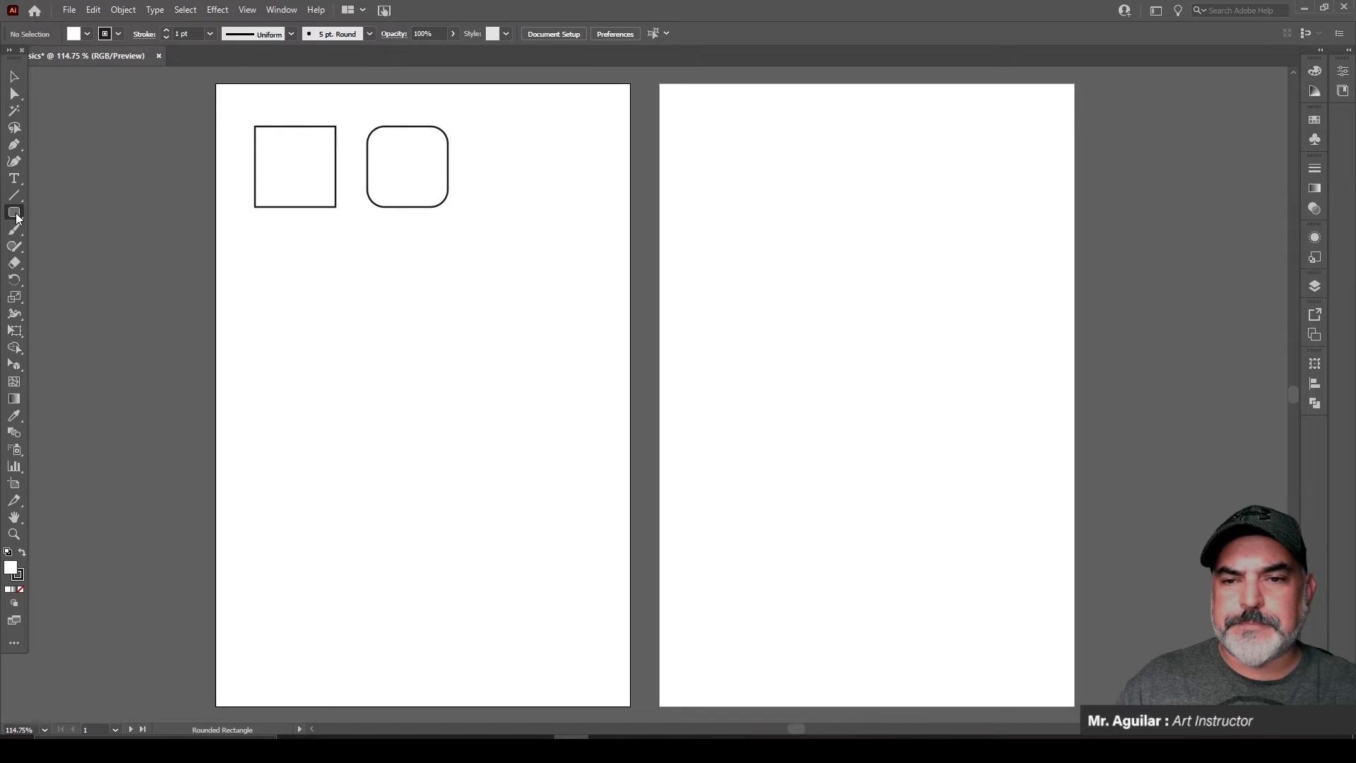
left_click_drag(16, 213, 61, 252)
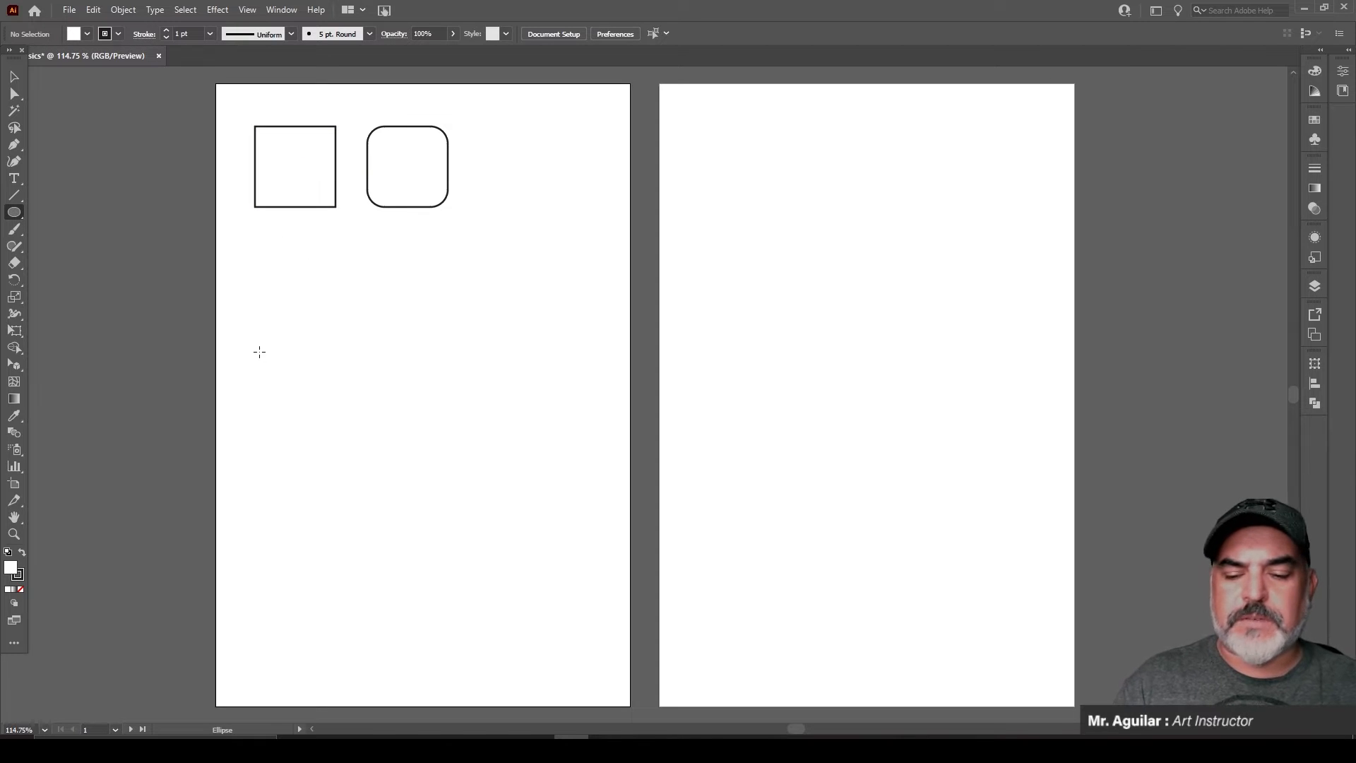
left_click_drag(261, 241, 375, 387)
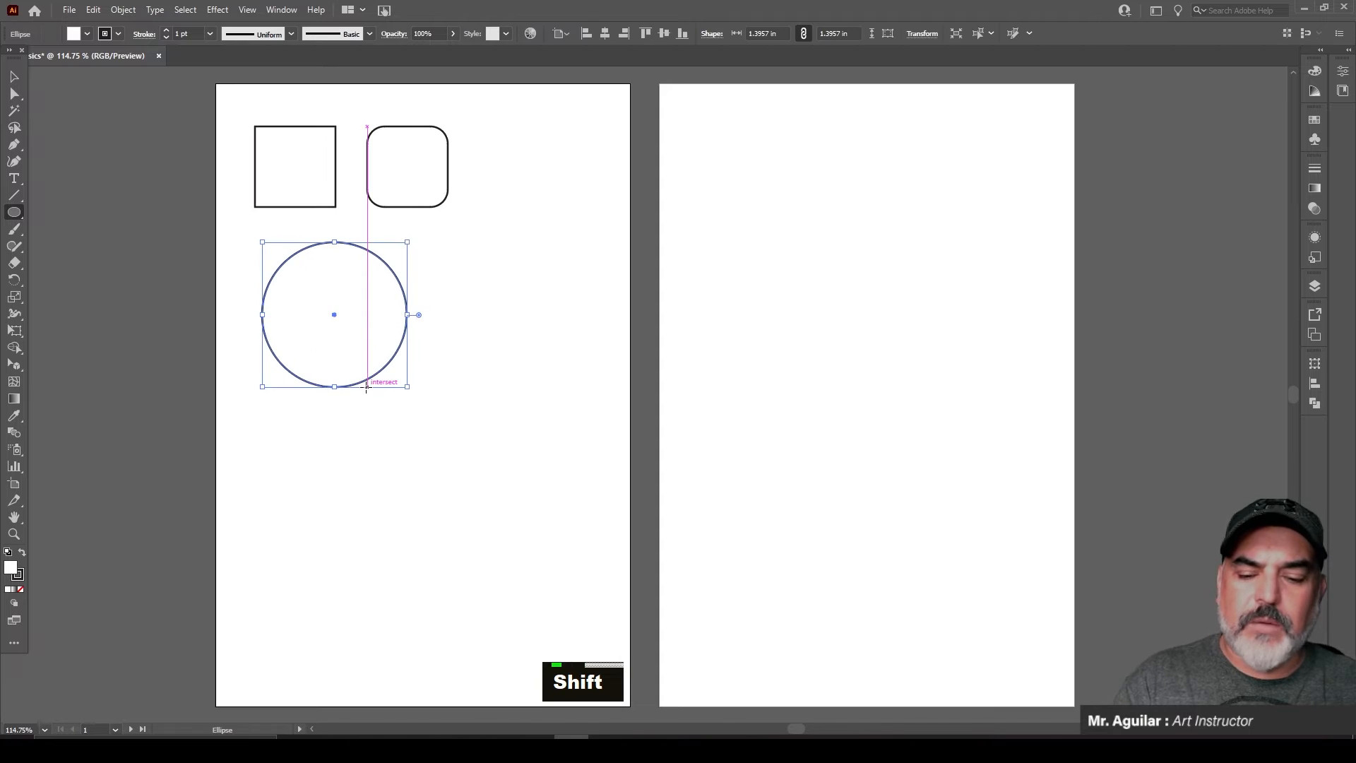
key("ctrl+z")
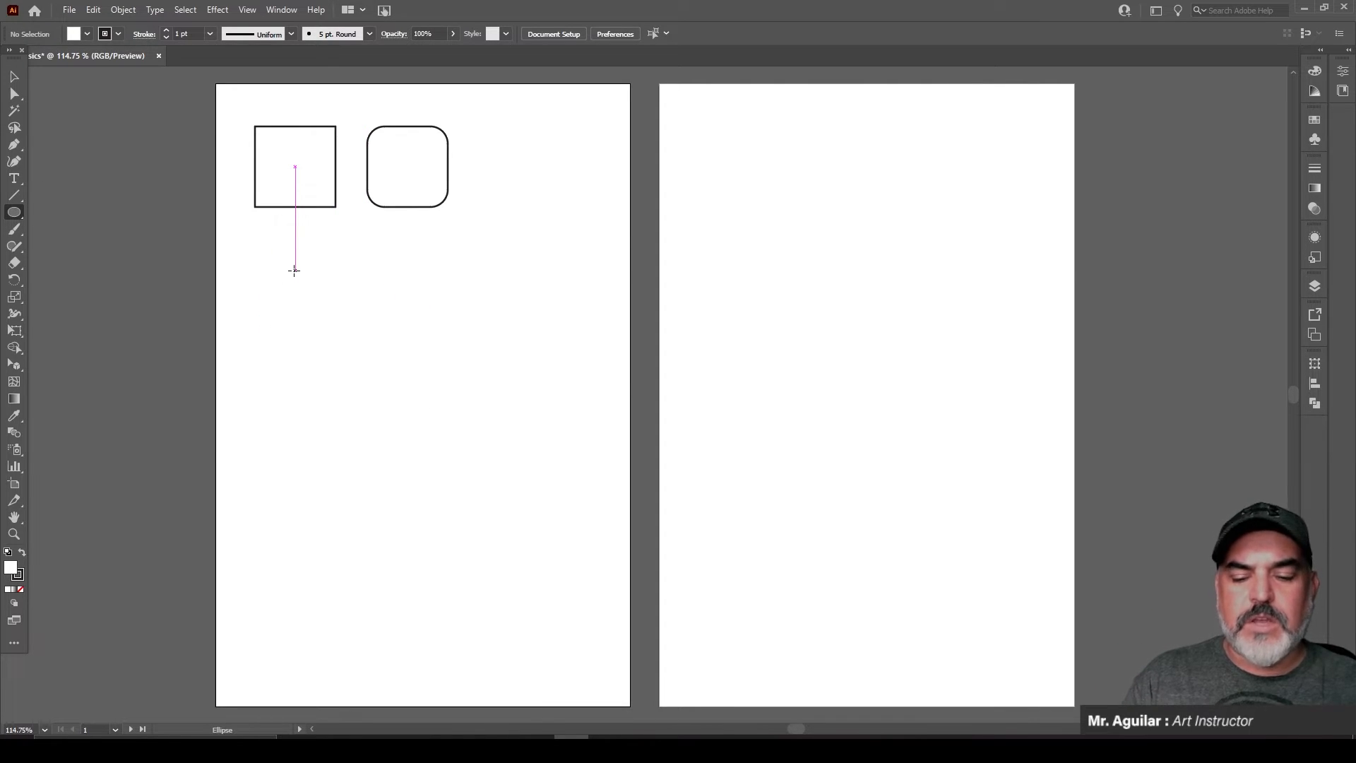
left_click_drag(295, 270, 335, 322)
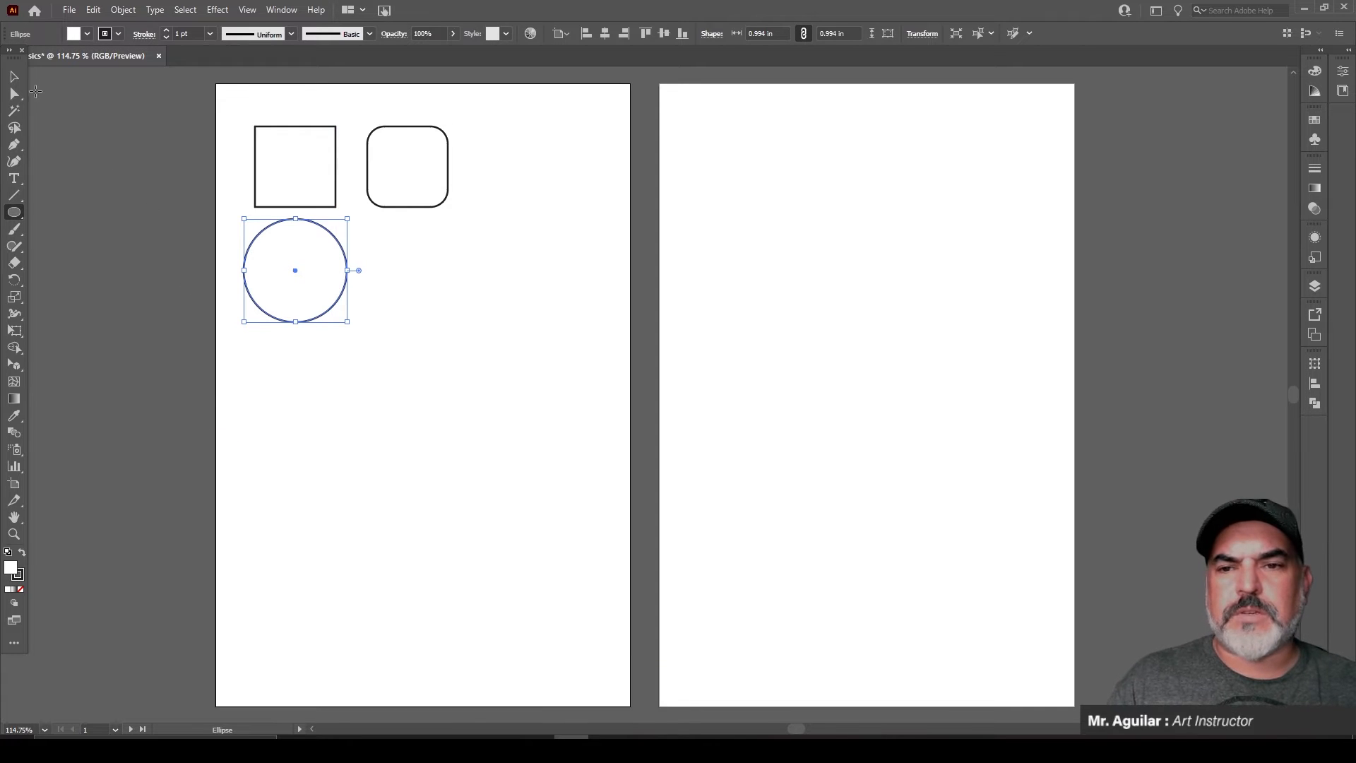
Step: Move the circle slightly straight down to widen its gap below the square, and deselect it
key("v")
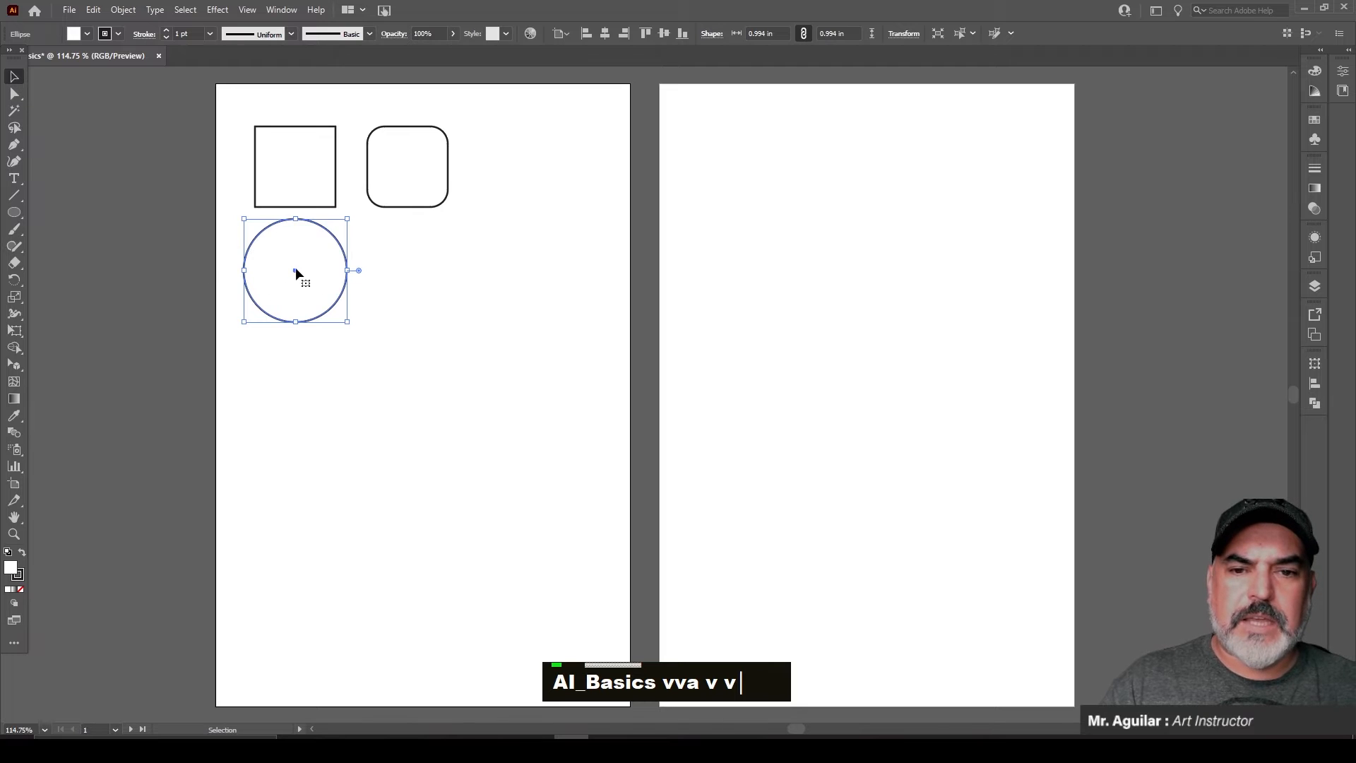
left_click_drag(295, 269, 295, 283)
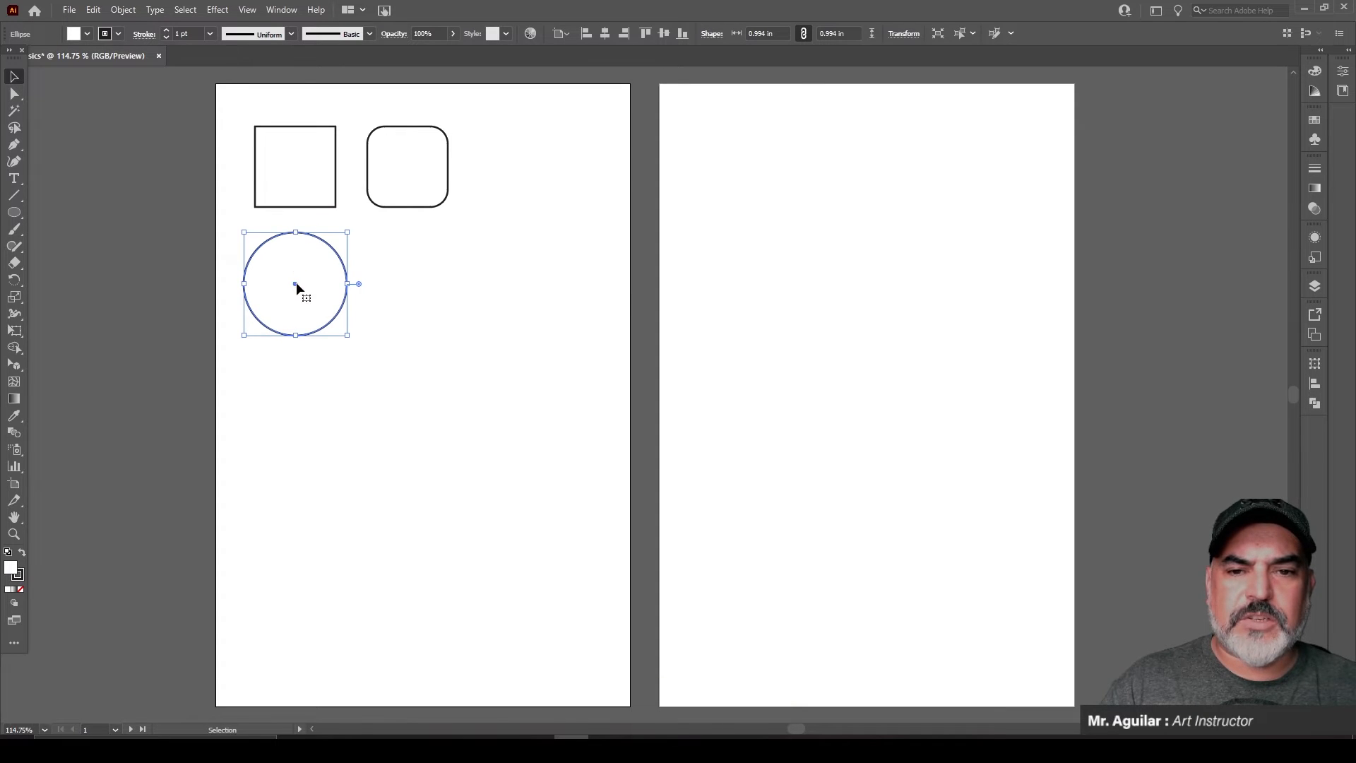
left_click(393, 309)
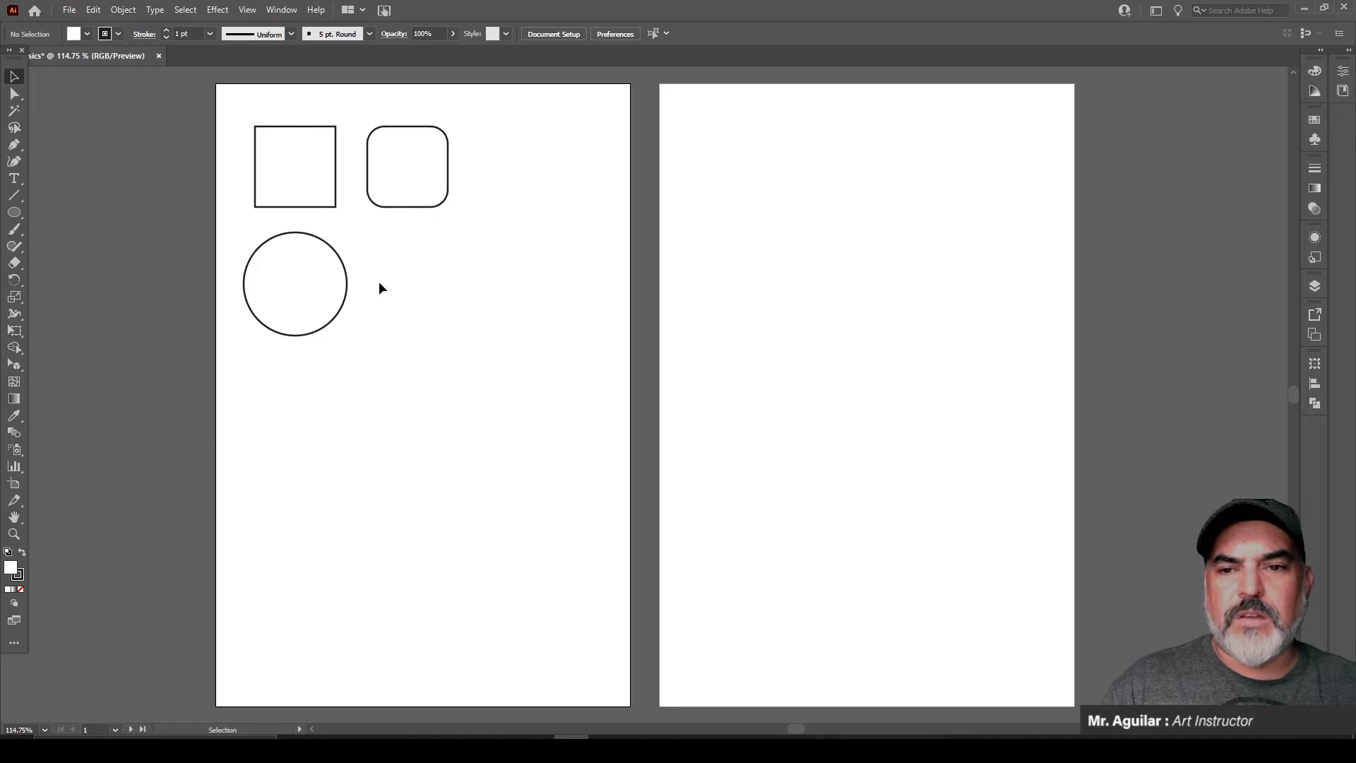
Step: Draw a horizontal ellipse about 1.58 by 0.71 in to the right of the circle, centred level with it, and deselect it
left_click(14, 212)
left_click_drag(378, 259, 560, 354)
key("ctrl+z")
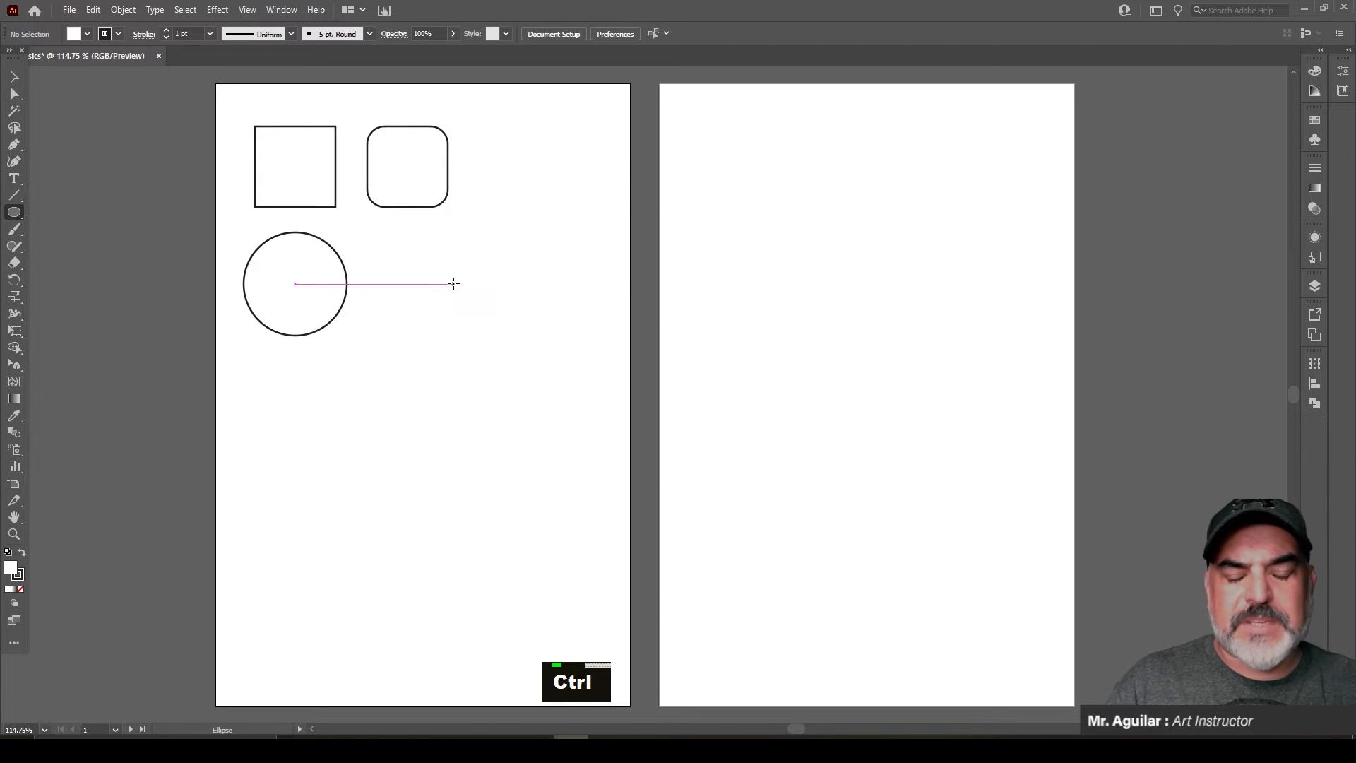
left_click_drag(453, 283, 536, 320)
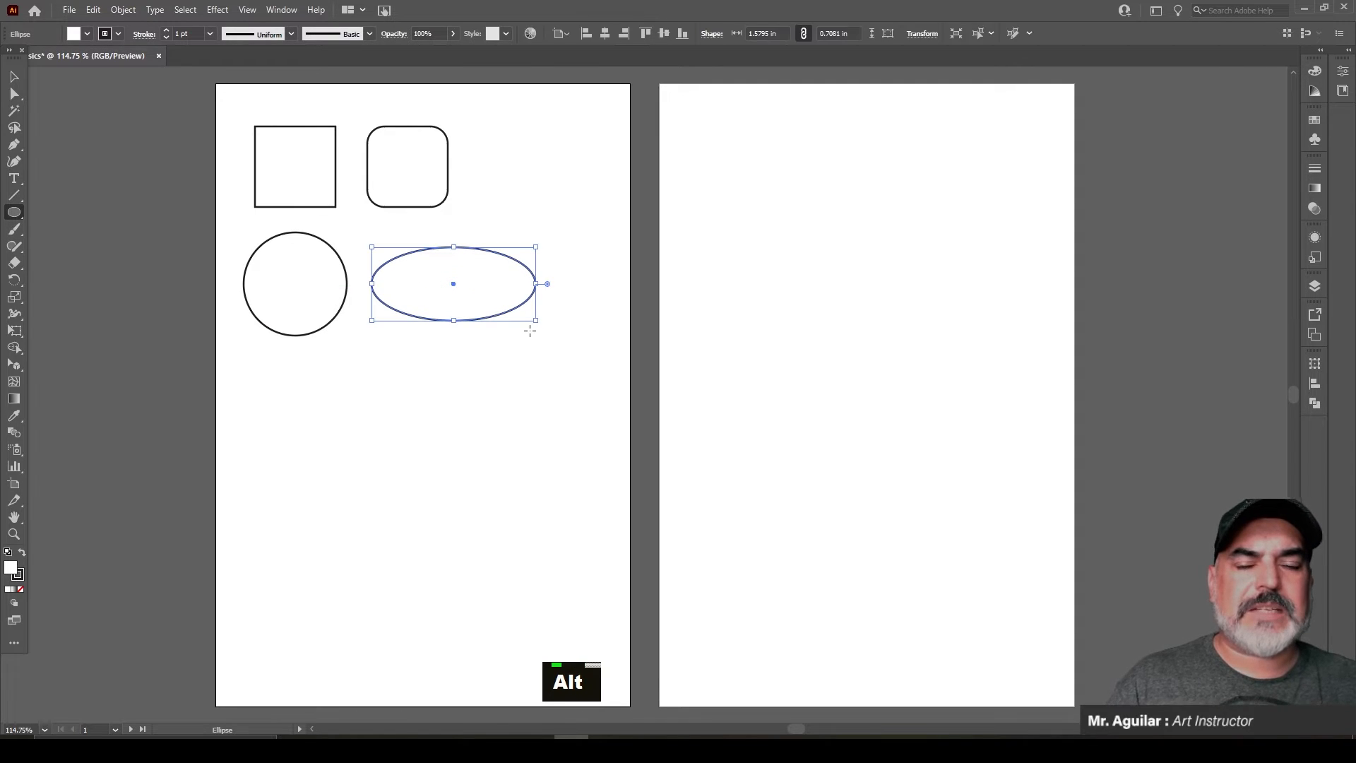
left_click(14, 76)
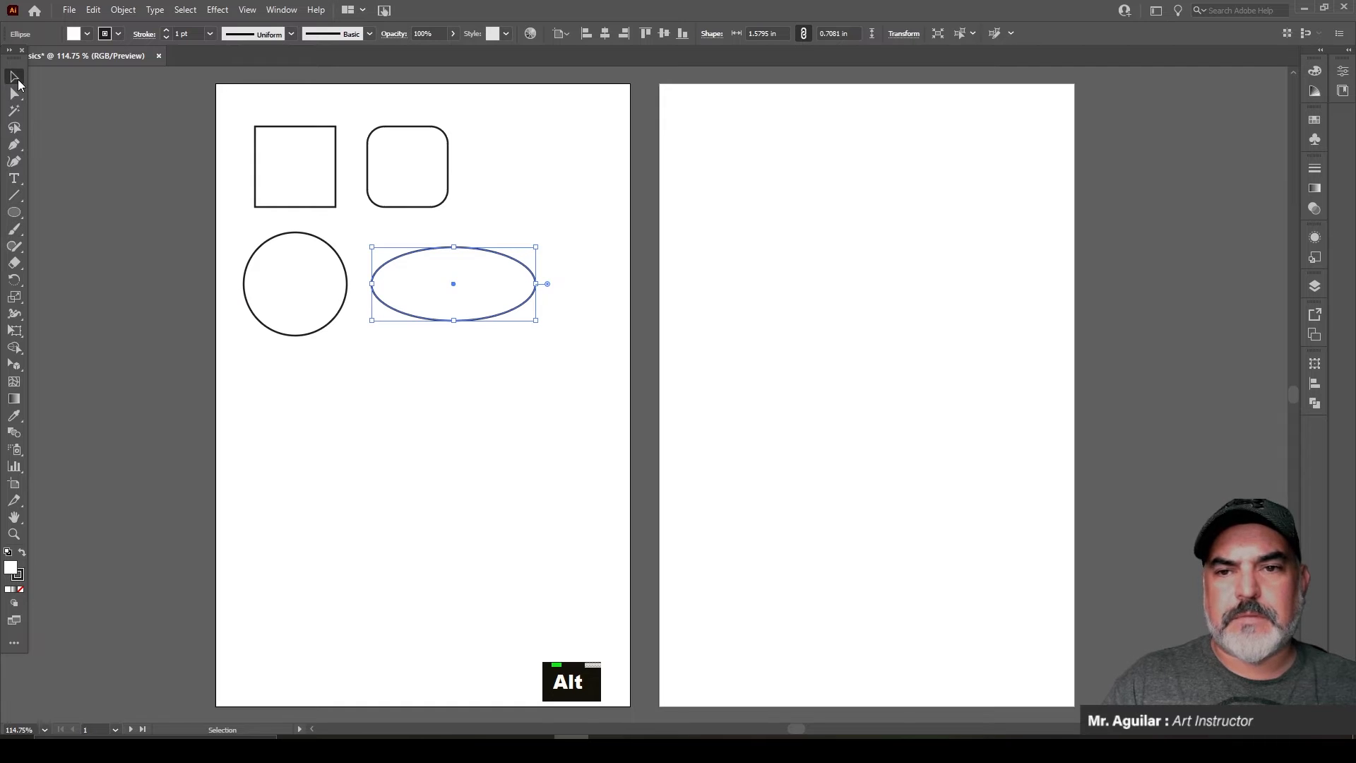
left_click(327, 422)
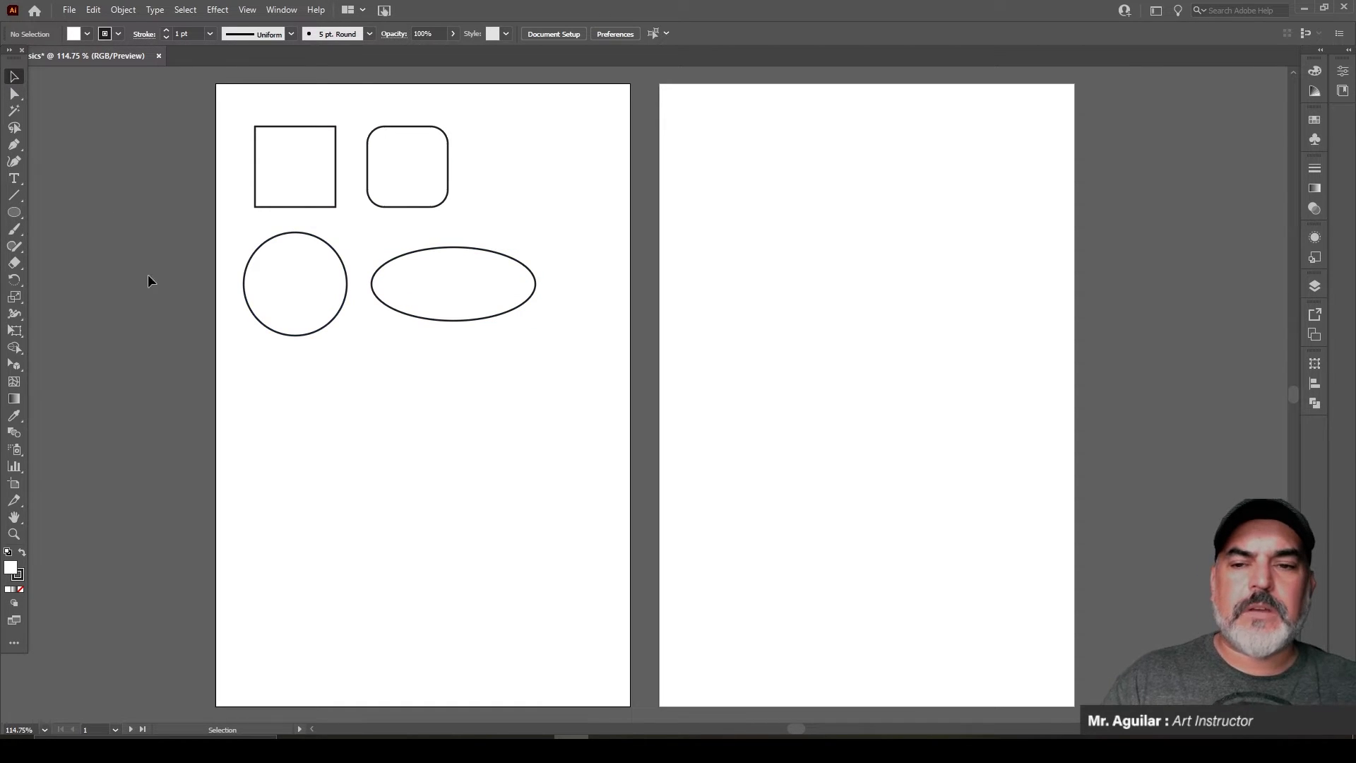
Step: Draw an upright triangle about 1.14 in wide and 0.99 in high below the circle with the Polygon tool
left_click(11, 219)
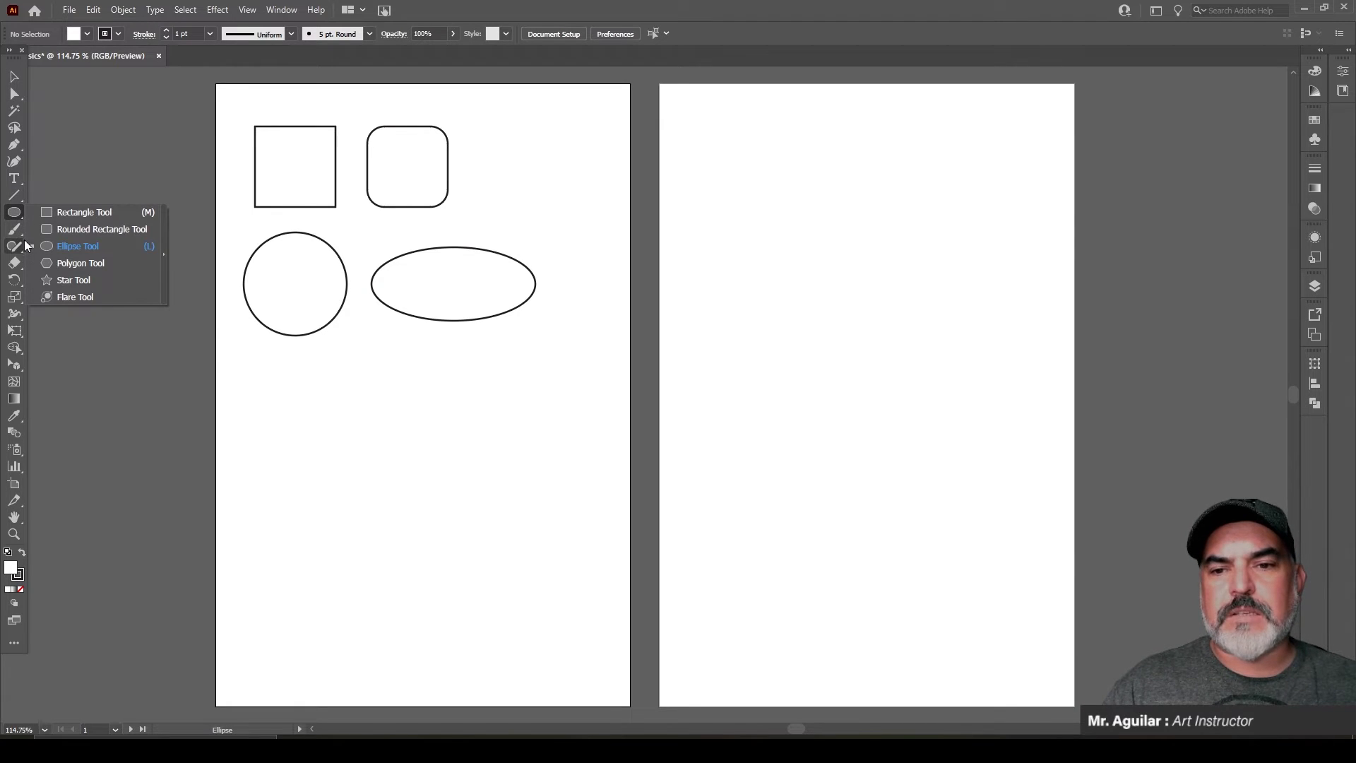
left_click(60, 263)
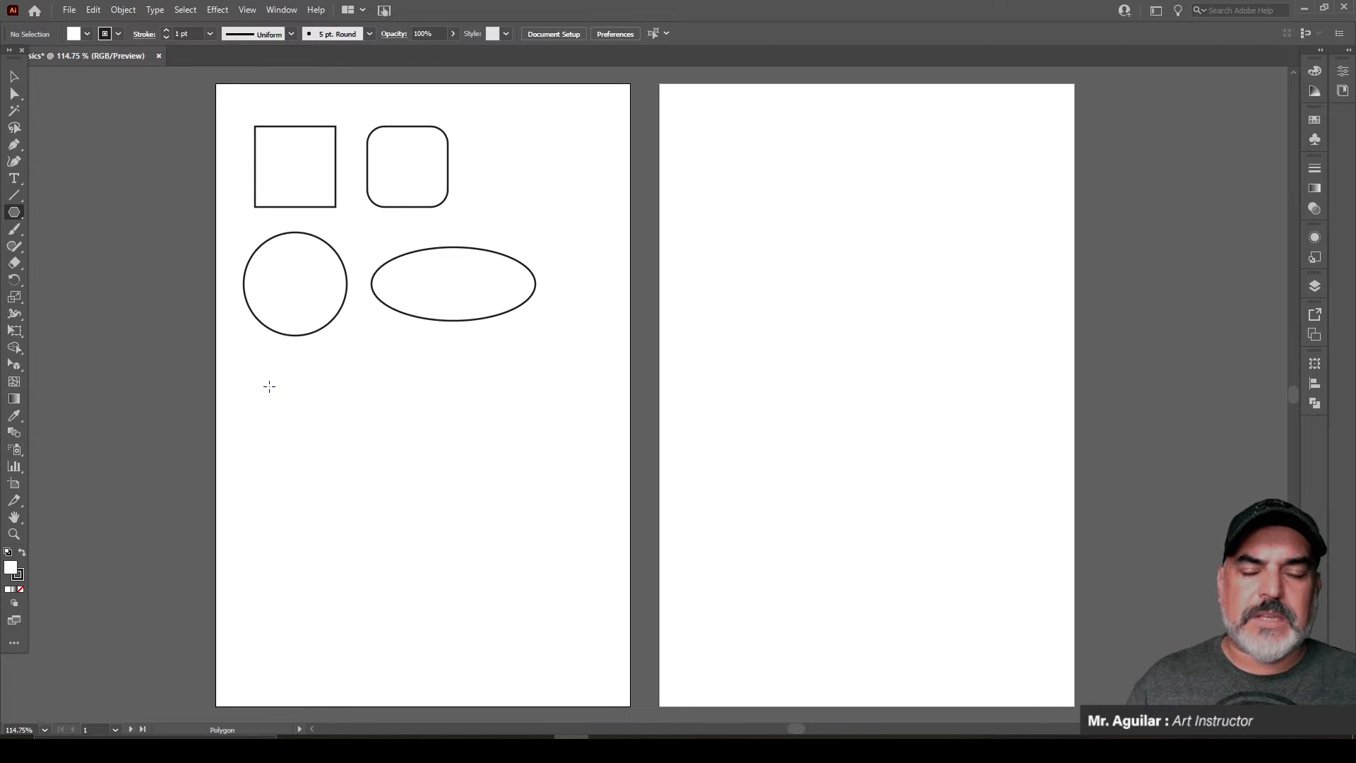
left_click_drag(270, 386, 312, 442)
key("Down")
key("Down")
key("Down")
key("shift")
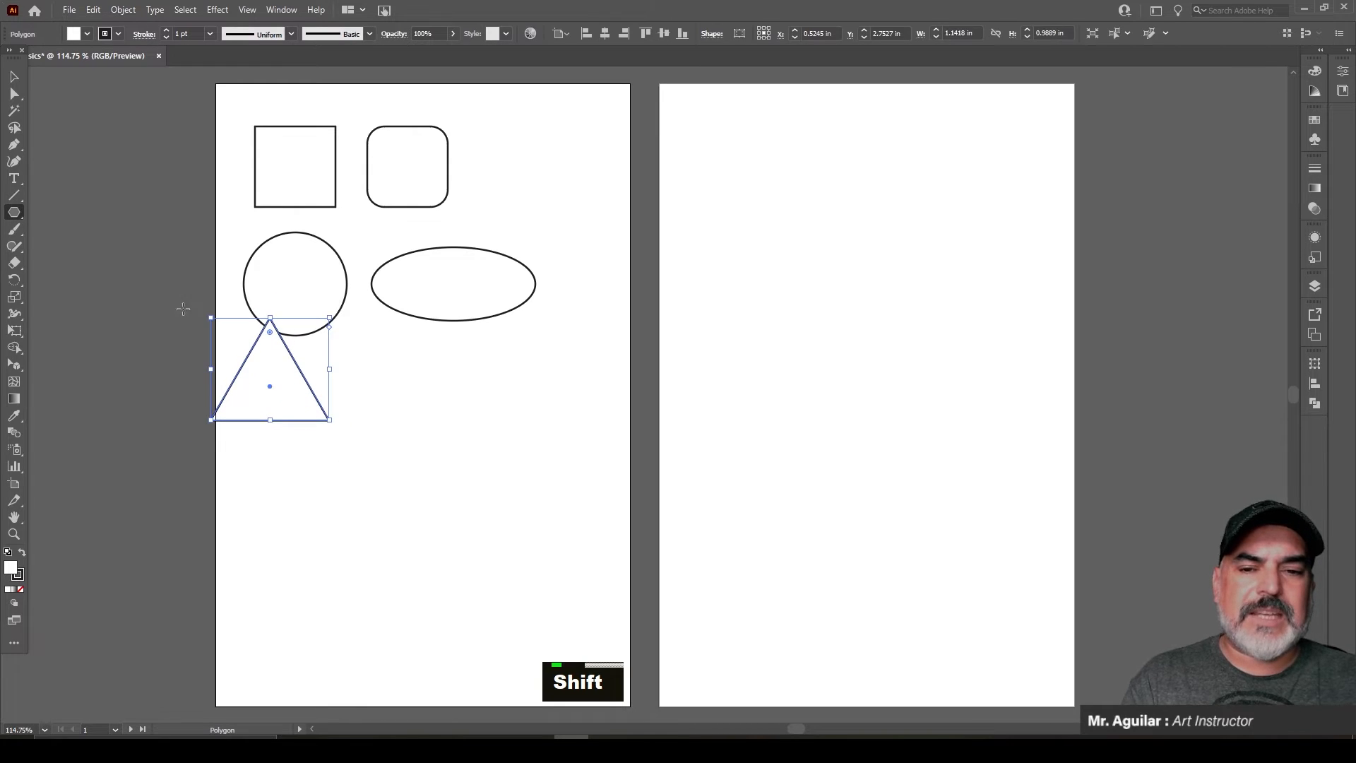
Step: Move the triangle down and right so it sits clear of the circle and centred below it
left_click(10, 81)
key("v")
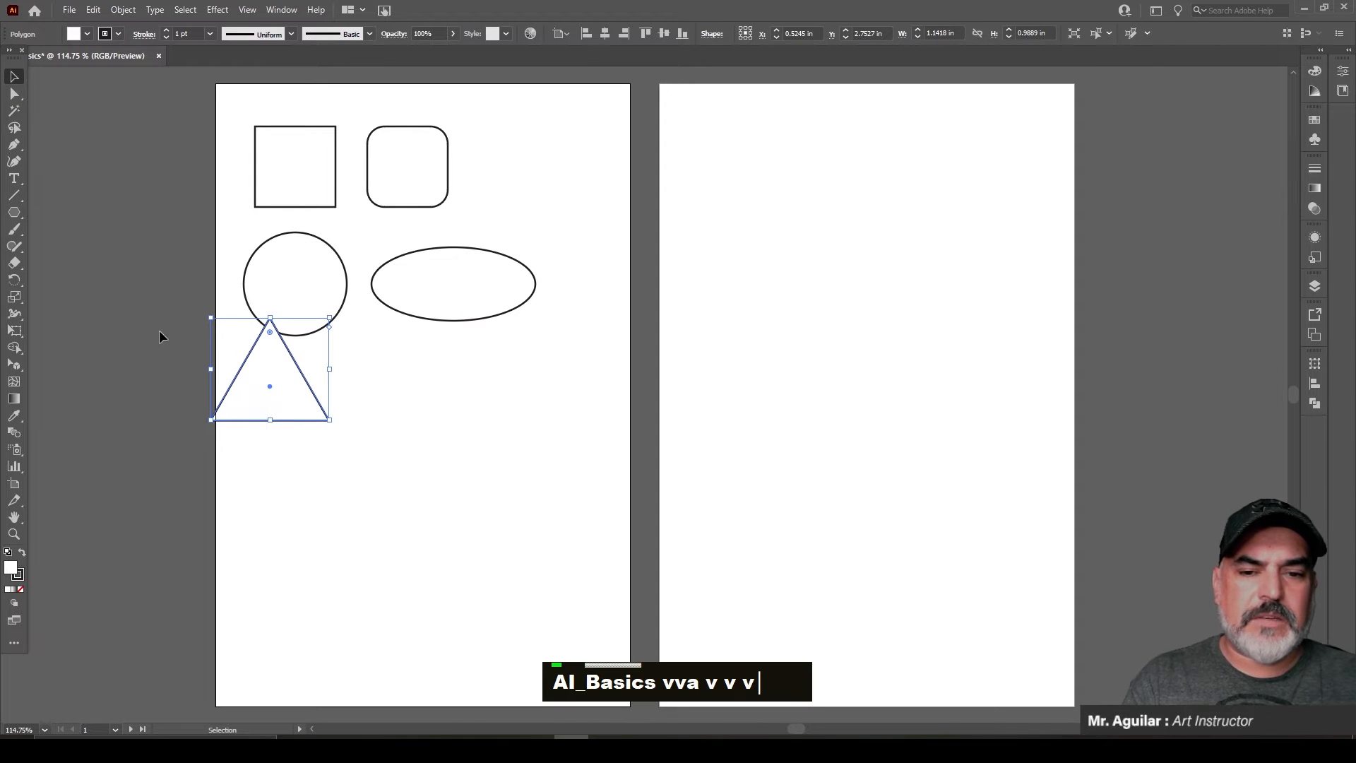
left_click_drag(257, 394, 285, 440)
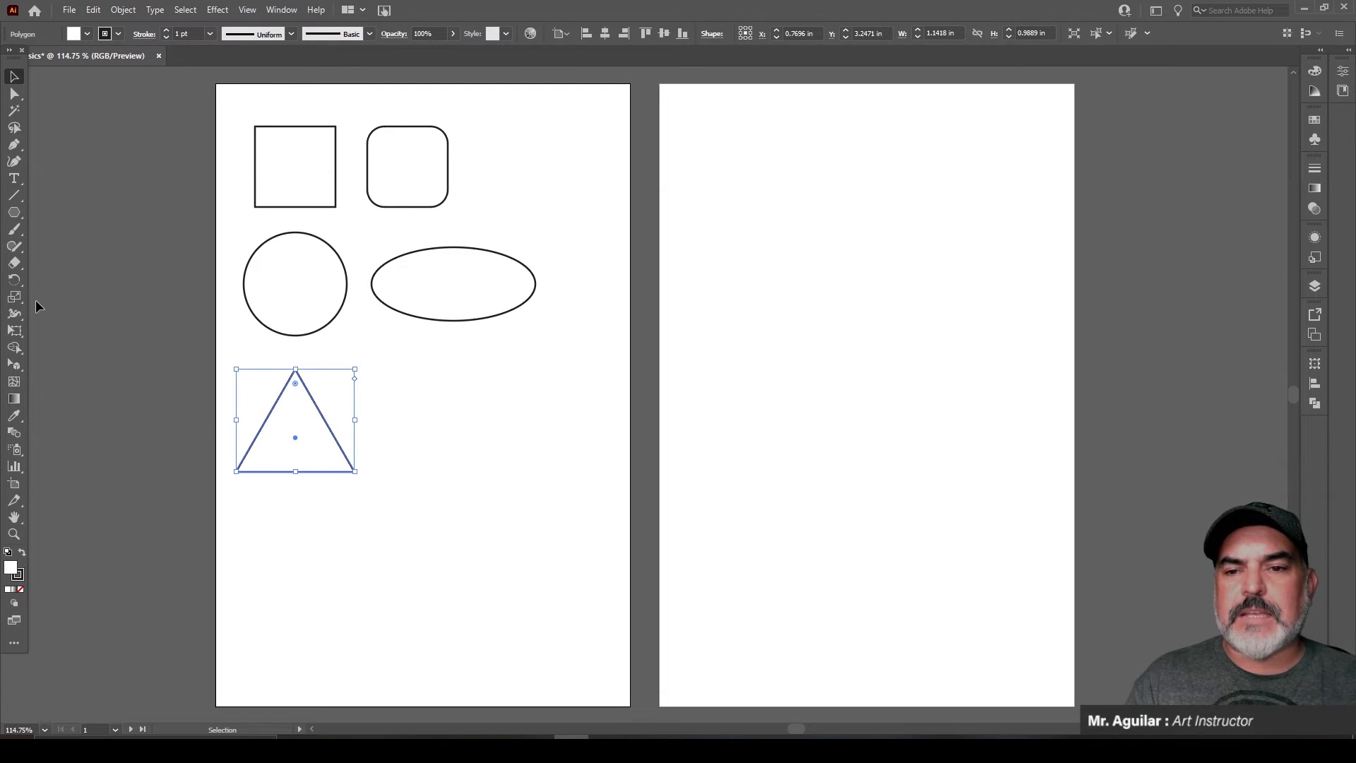
Step: Draw a flat-bottomed hexagon about 1.18 by 1.02 in to the right of the triangle, below the ellipse
left_click(10, 216)
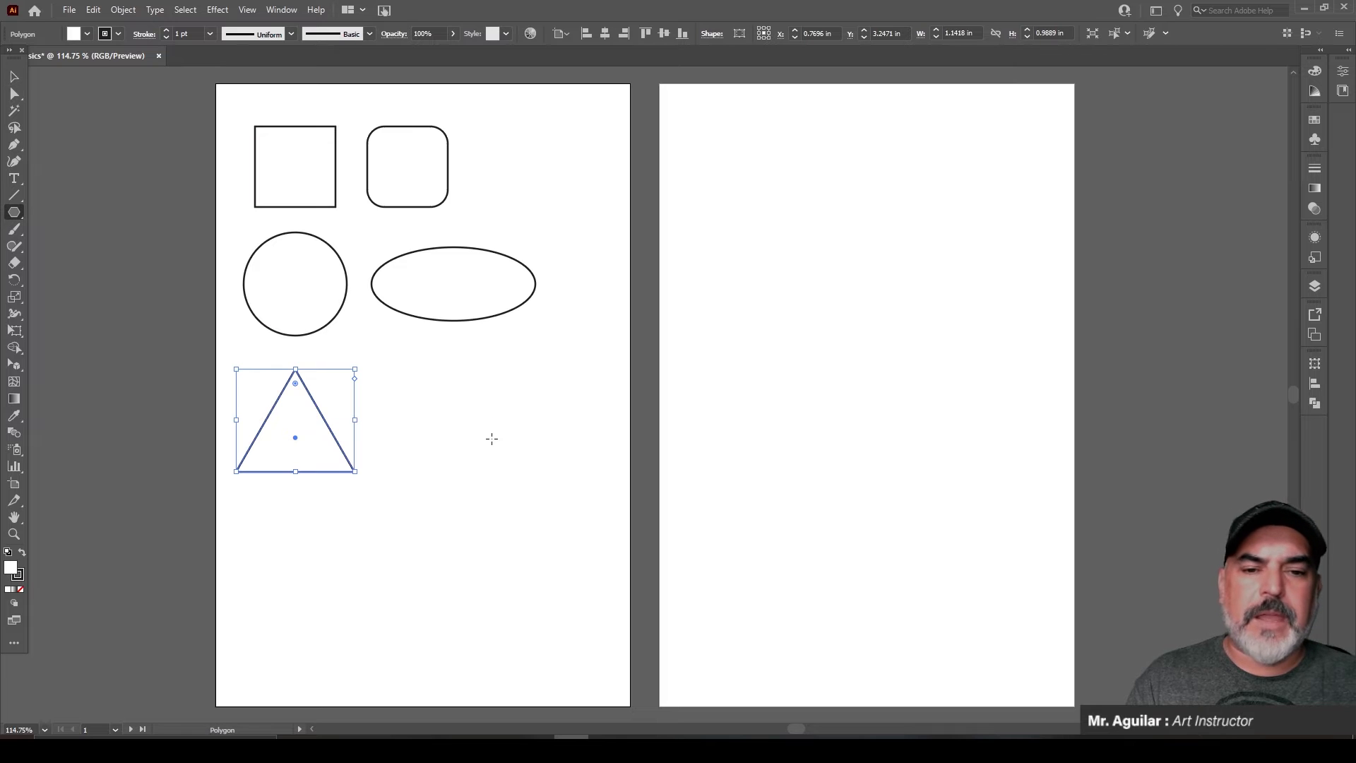
left_click_drag(447, 404, 488, 359)
key("Up")
key("Up")
key("Up")
key("Up")
key("Up")
key("Down")
key("Down")
key("shift")
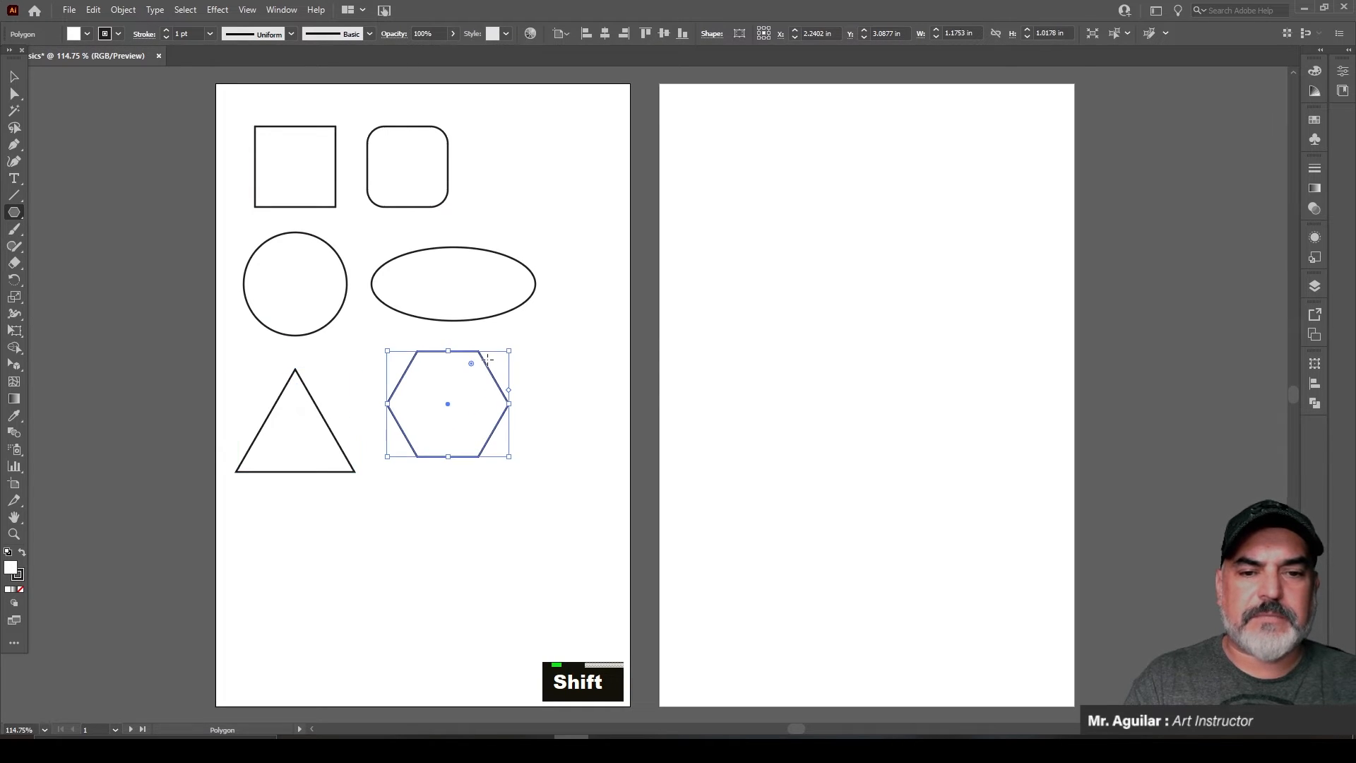
Step: Move the hexagon down until its bottom edge is level with the triangle's base, and deselect it
key("v")
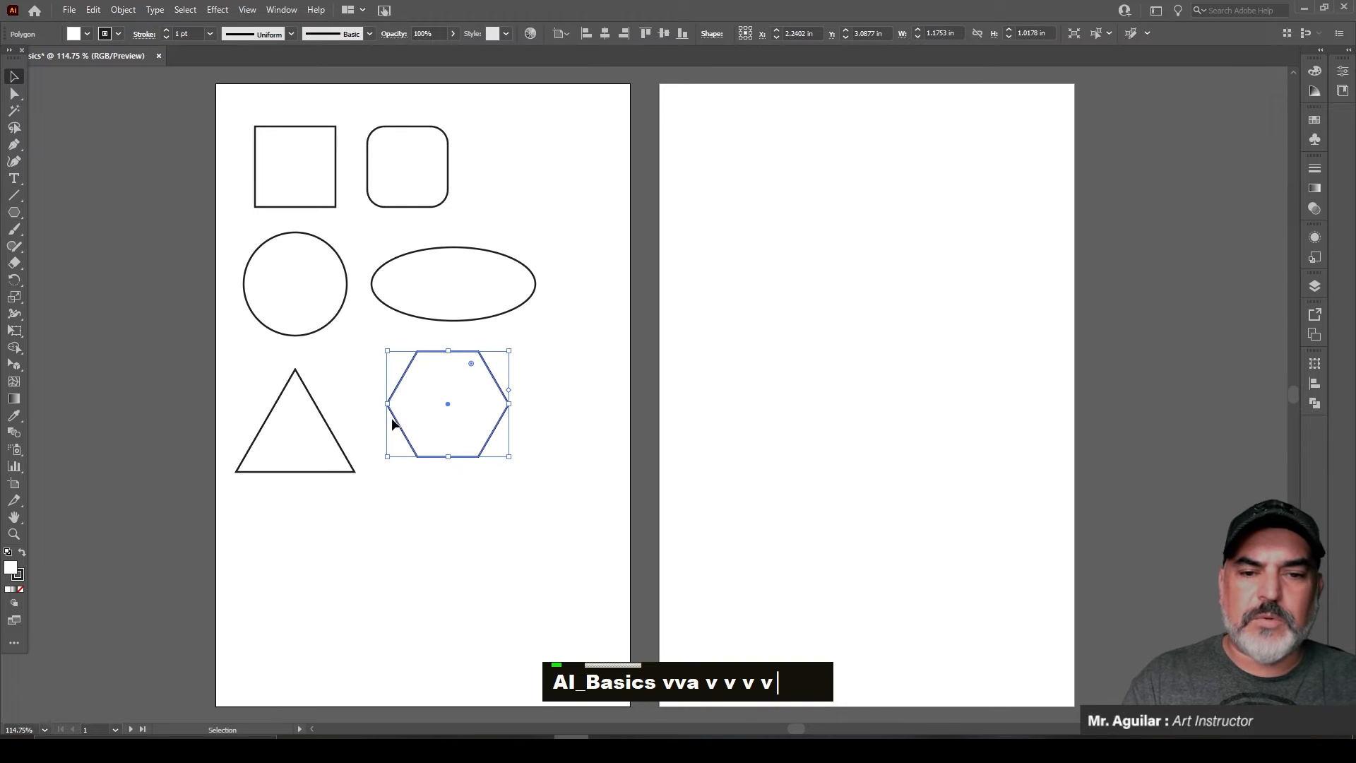
left_click_drag(448, 397, 449, 412)
left_click(311, 568)
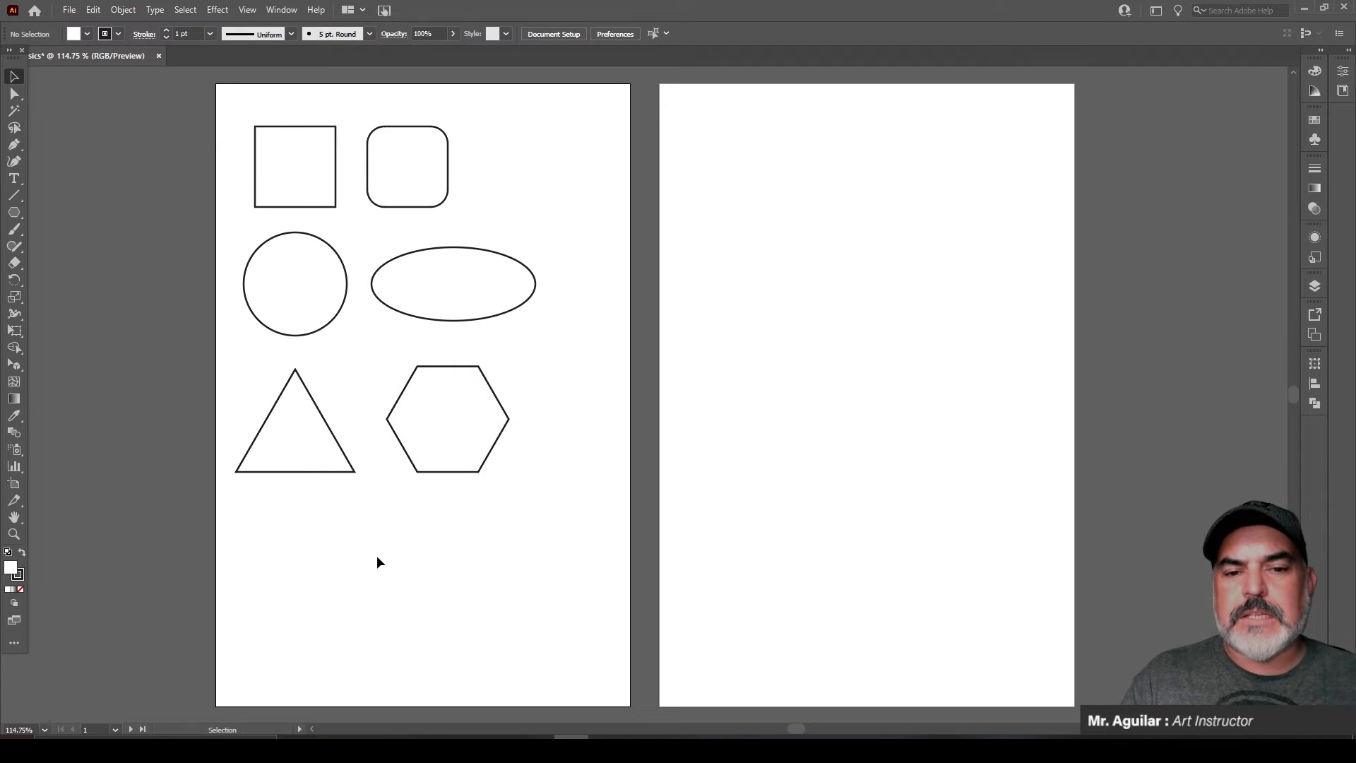
Step: Draw an upright five-pointed star about 1.27 by 1.21 in with the Star tool and position it clear below the triangle
left_click(20, 213)
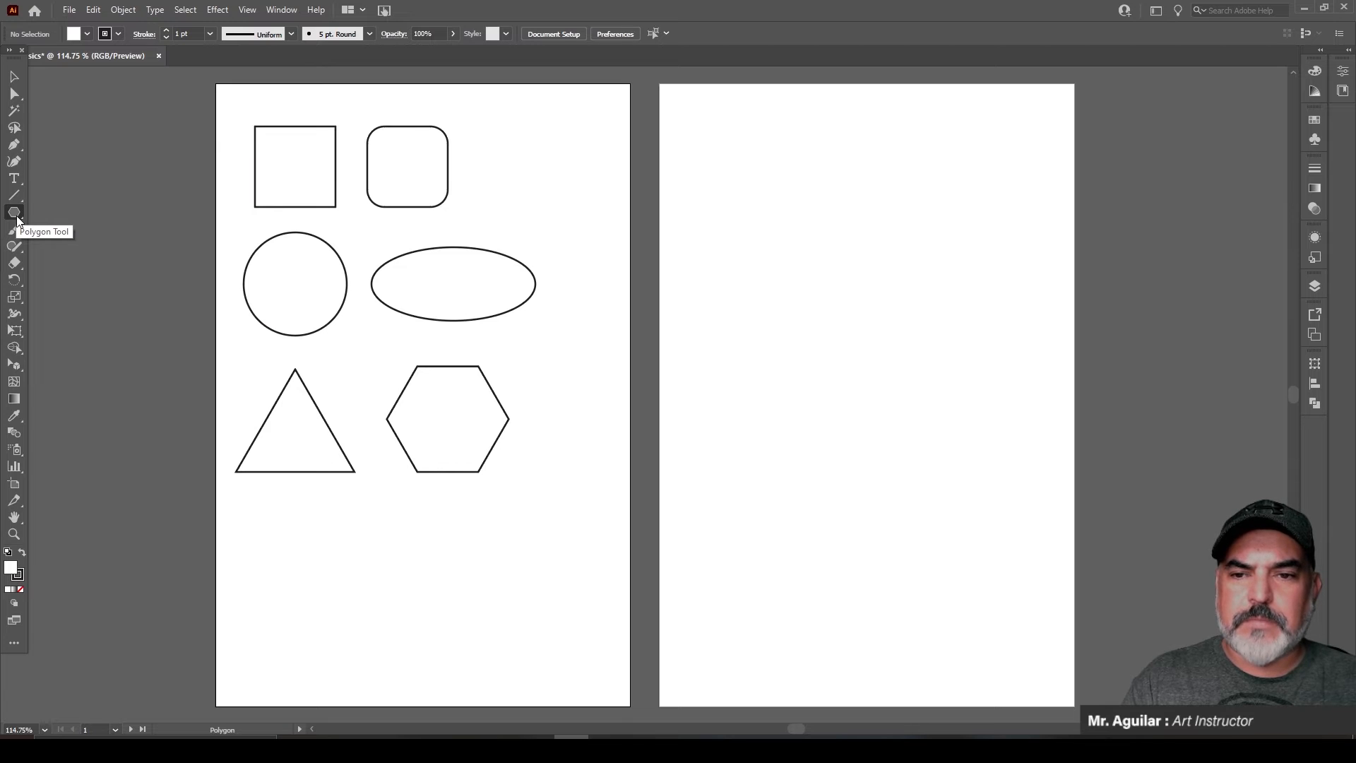
left_click_drag(17, 219, 58, 284)
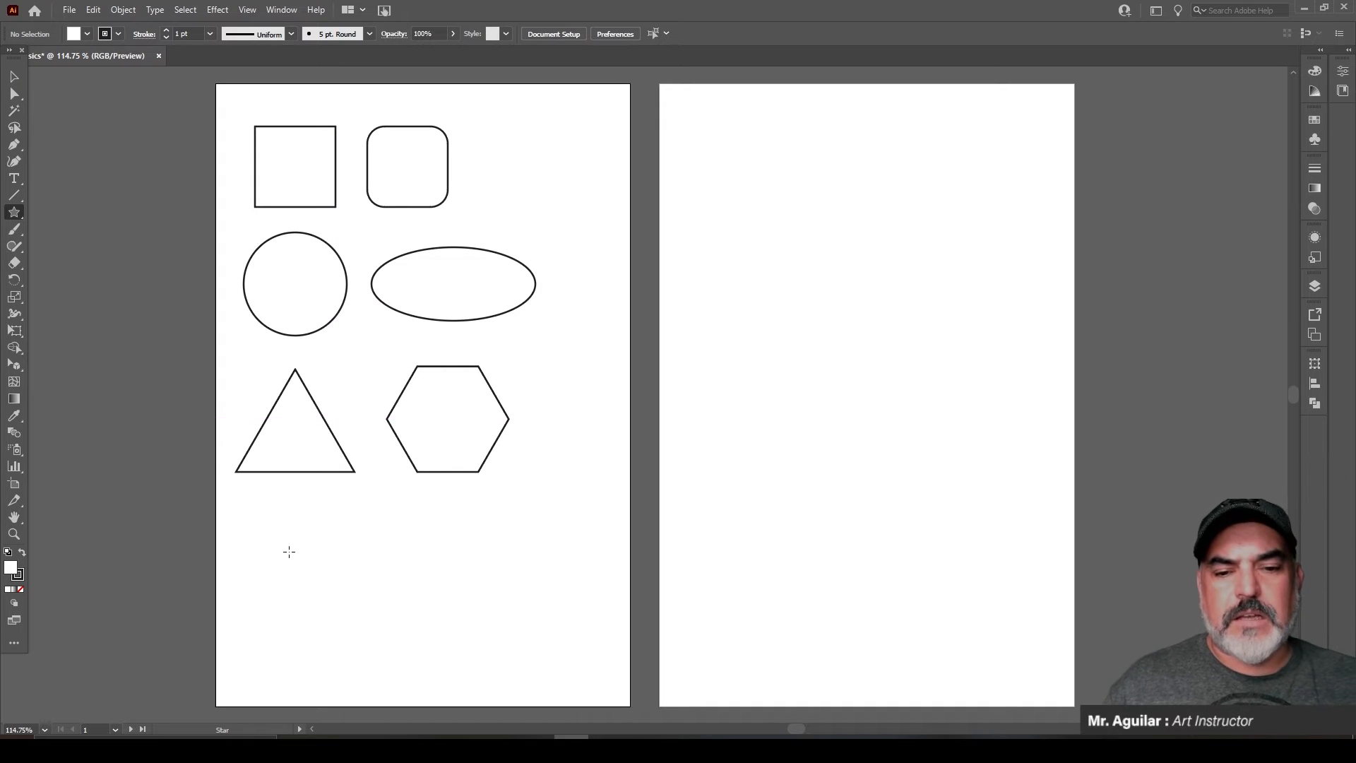
left_click_drag(299, 562, 326, 597)
key("Down")
key("Down")
key("Down")
key("Down")
key("shift")
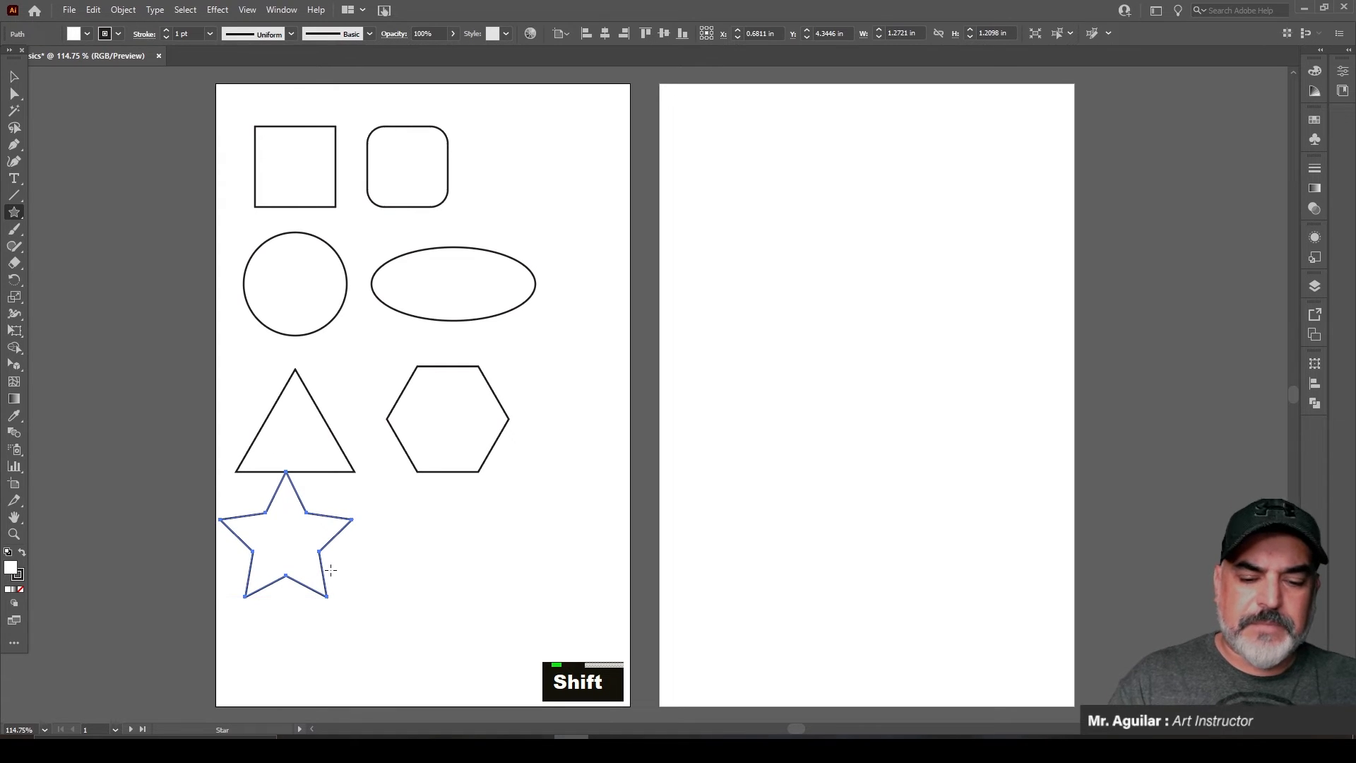
key("v")
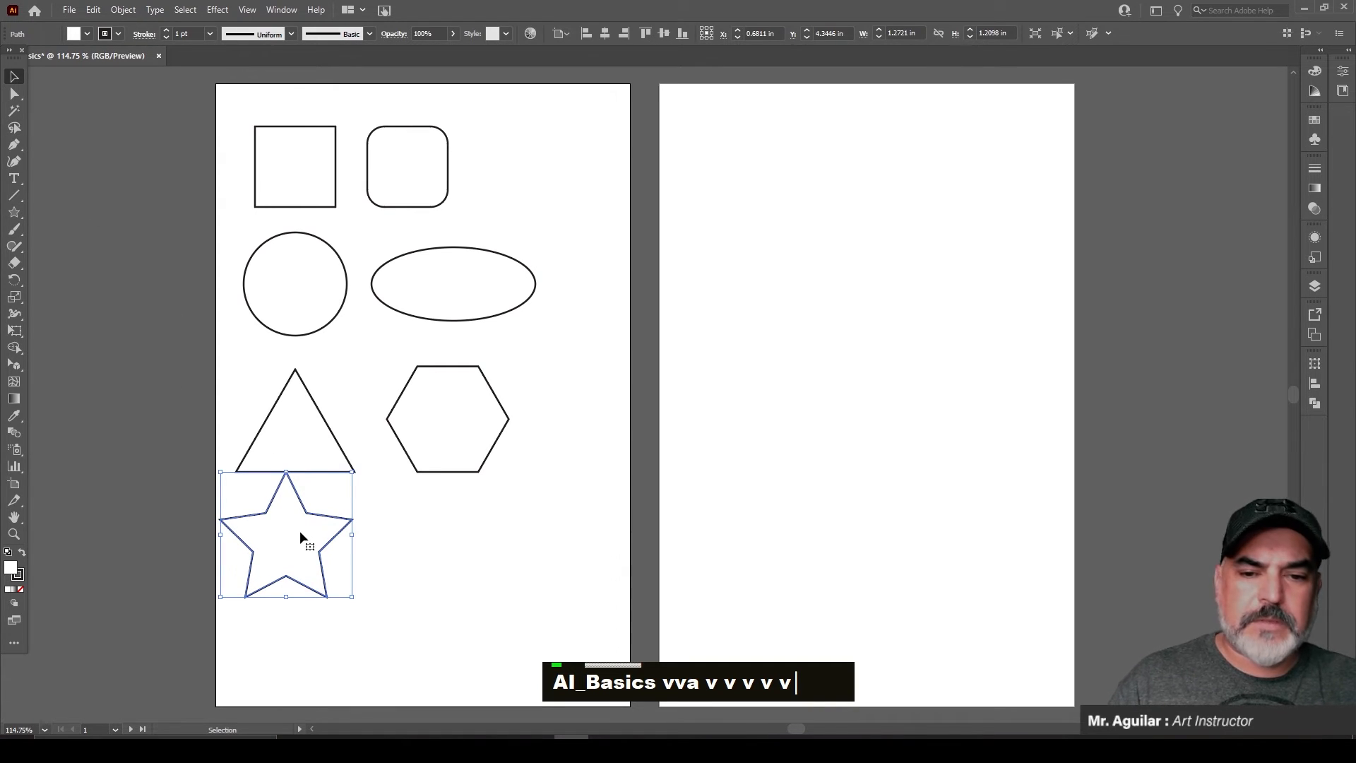
left_click_drag(300, 534, 316, 577)
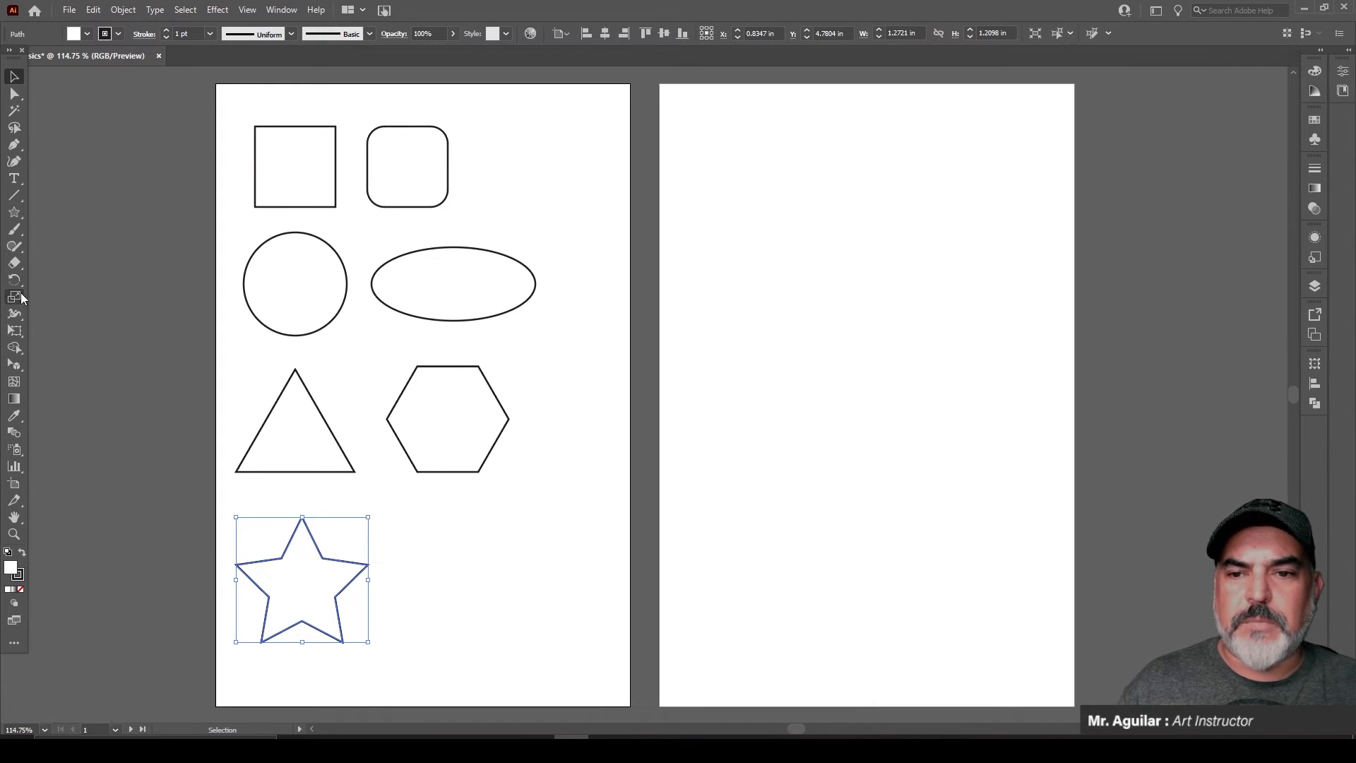
Step: Draw a slightly tilted seven-pointed star about 1.35 by 1.34 in beside the five-pointed star
left_click(15, 212)
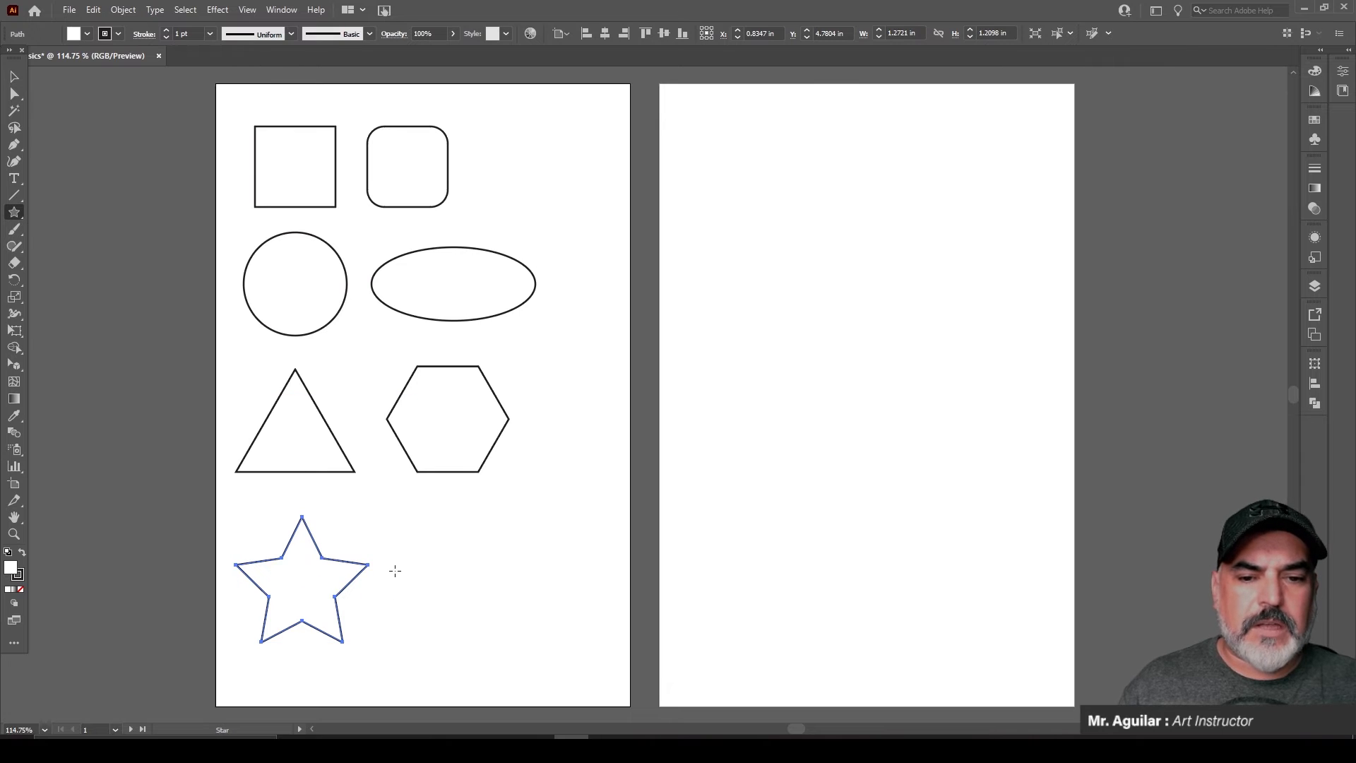
left_click_drag(397, 565, 420, 632)
key("Up")
key("Up")
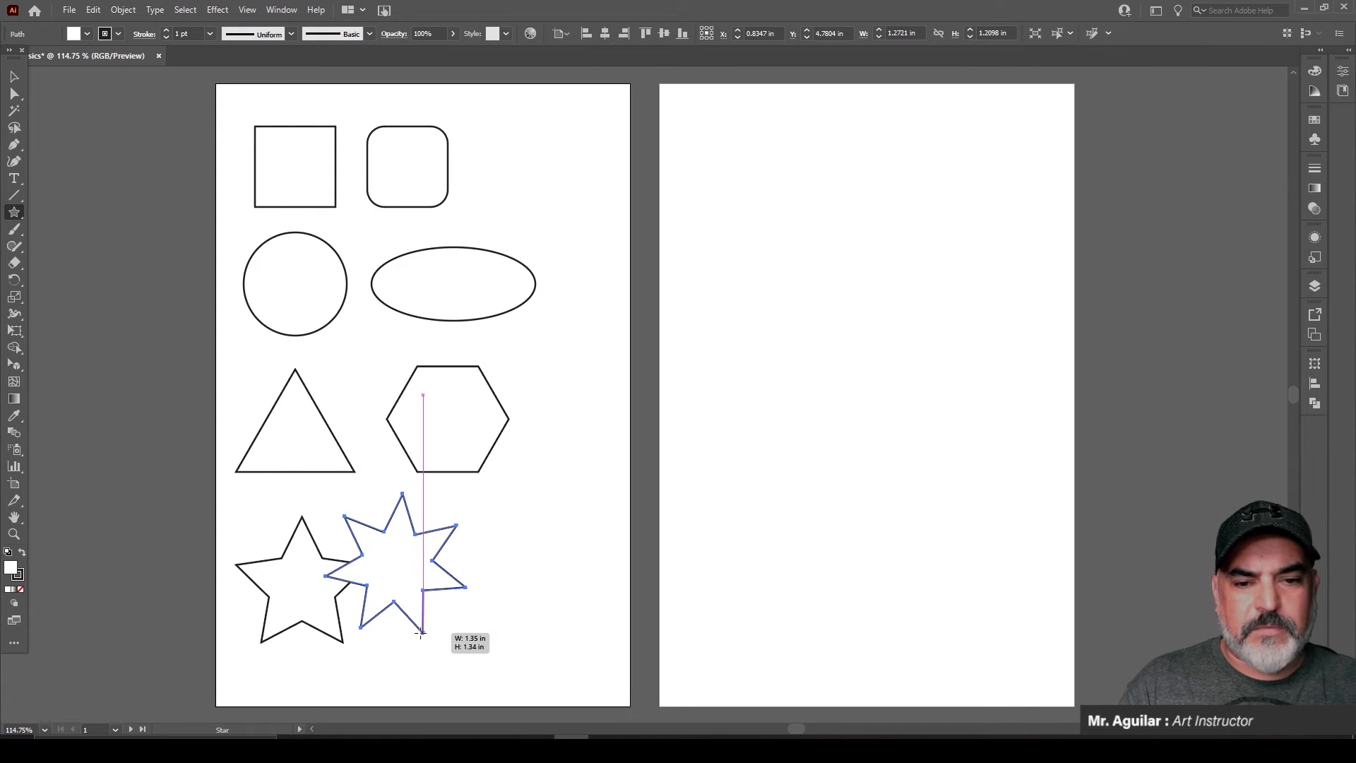
left_click_drag(421, 632, 421, 632)
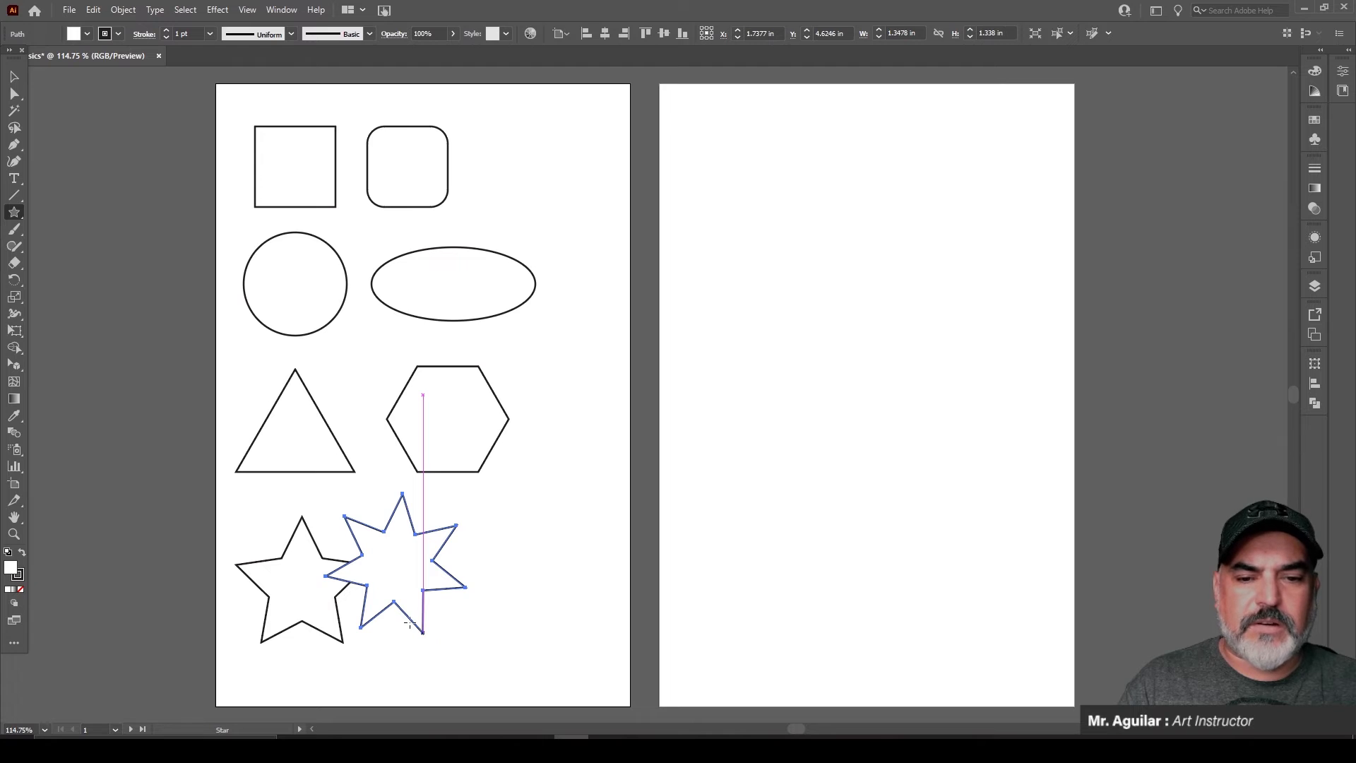
Step: Move the seven-pointed star down and right, beside the five-pointed star and below the hexagon, and deselect it
left_click(15, 76)
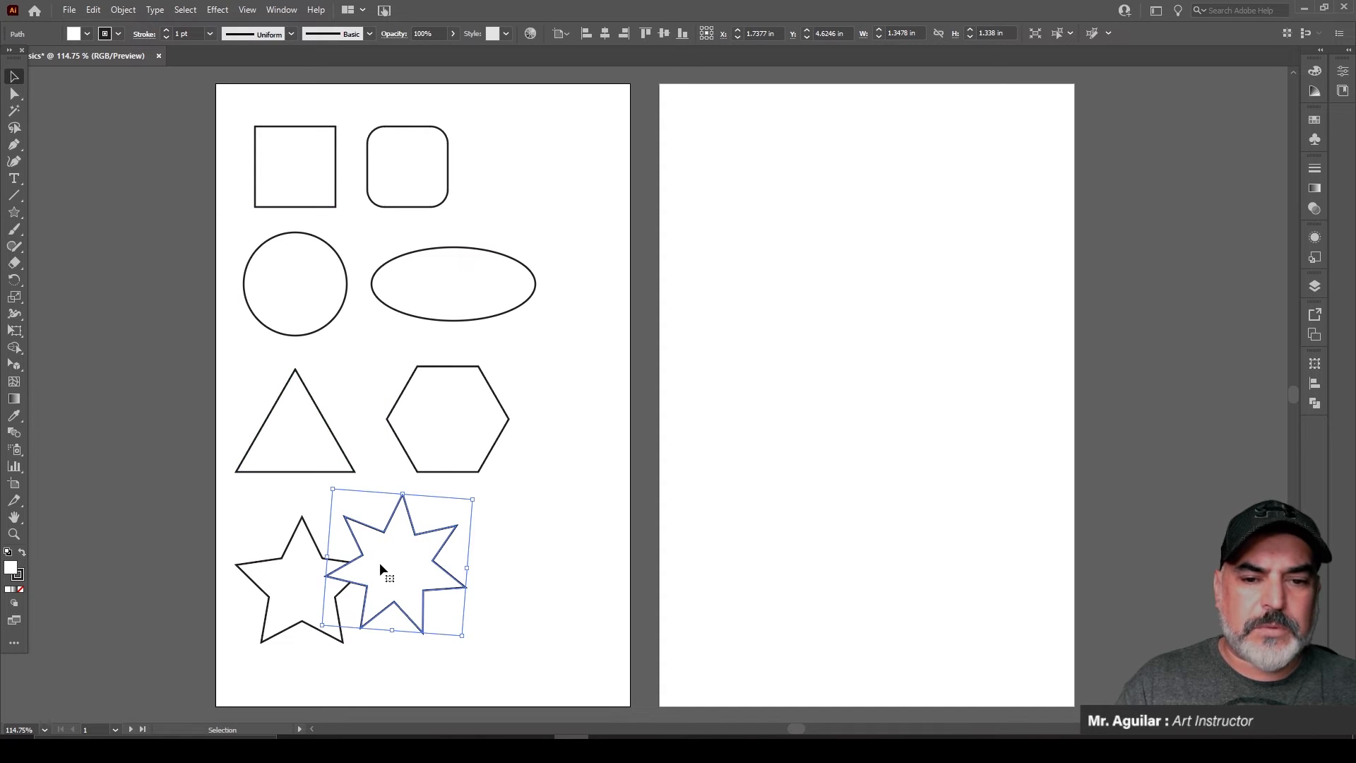
left_click_drag(383, 560, 414, 586)
left_click(570, 583)
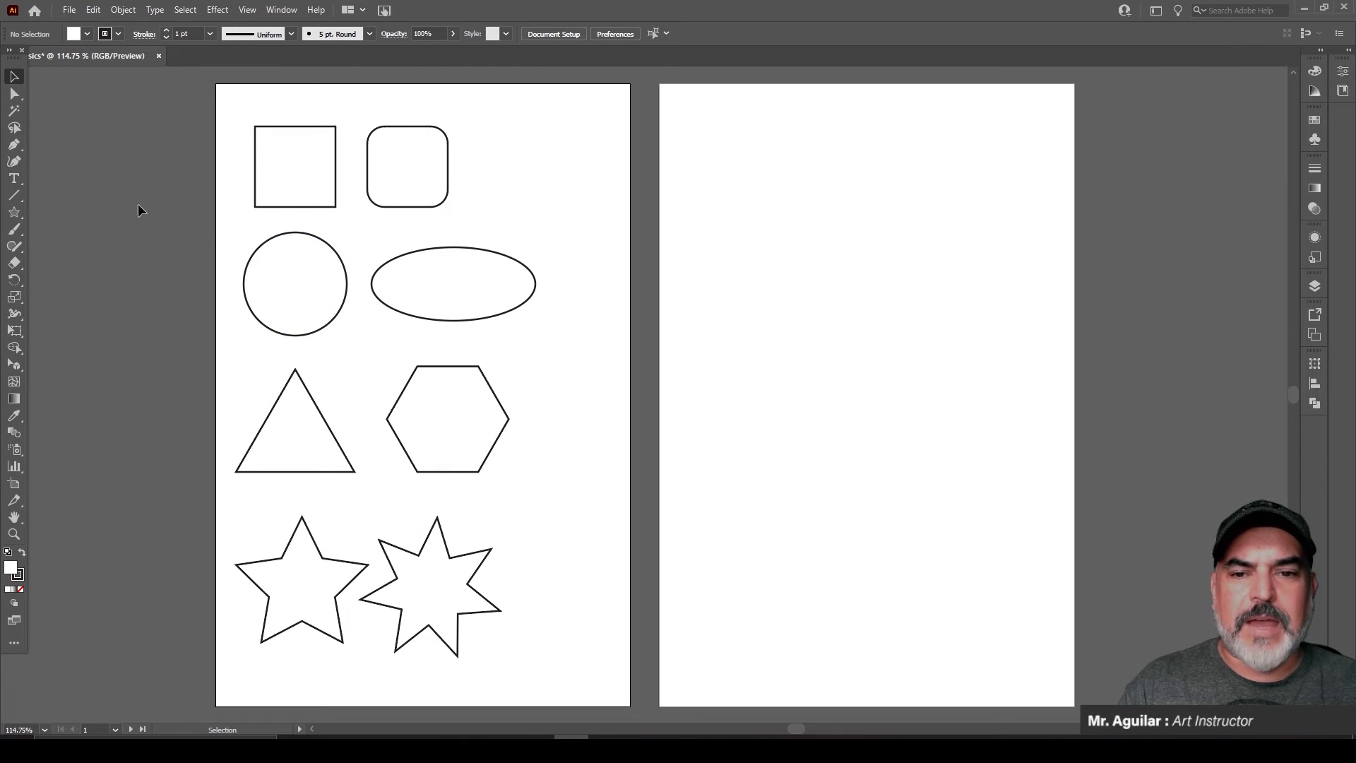
Step: Scale the six shapes below the squares down proportionally to about 86 percent, keeping their upper-left corner fixed, and deselect them
left_click_drag(229, 237, 480, 606)
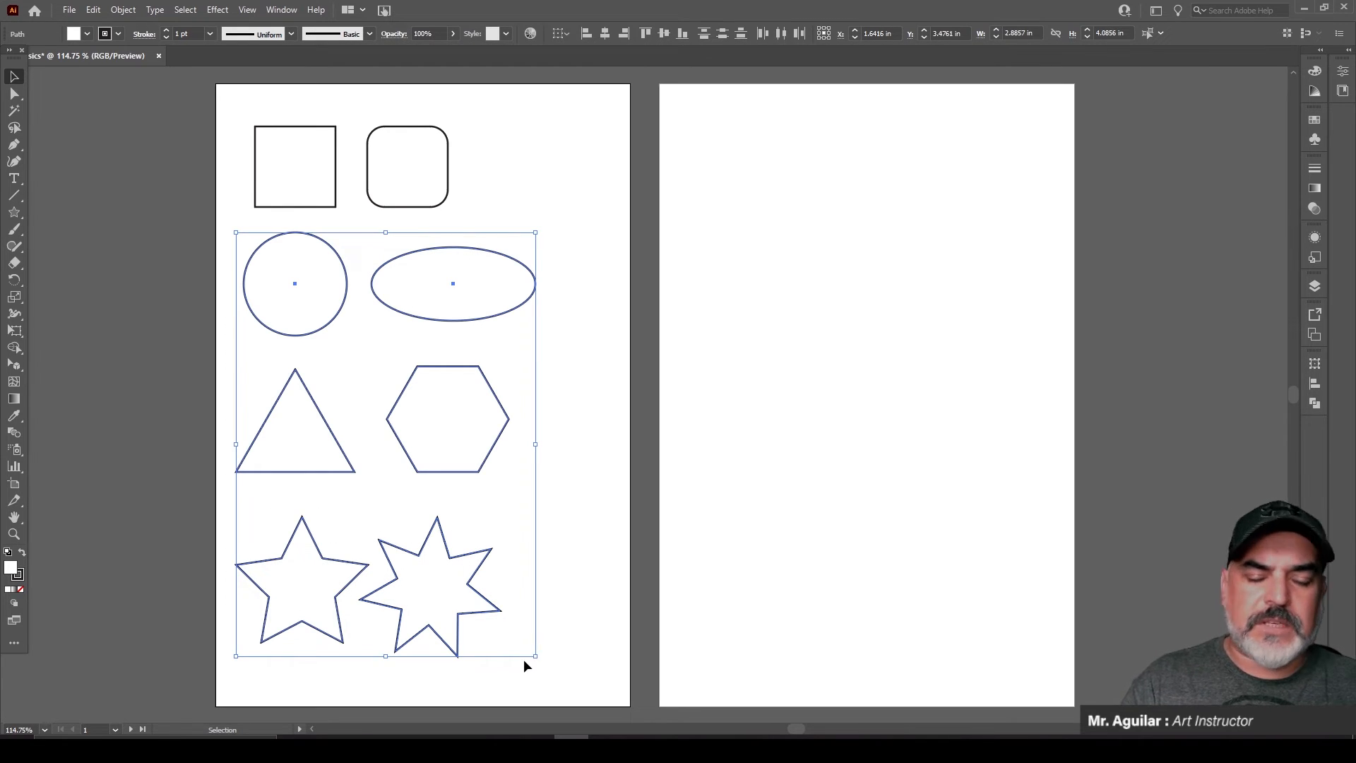
key("shift")
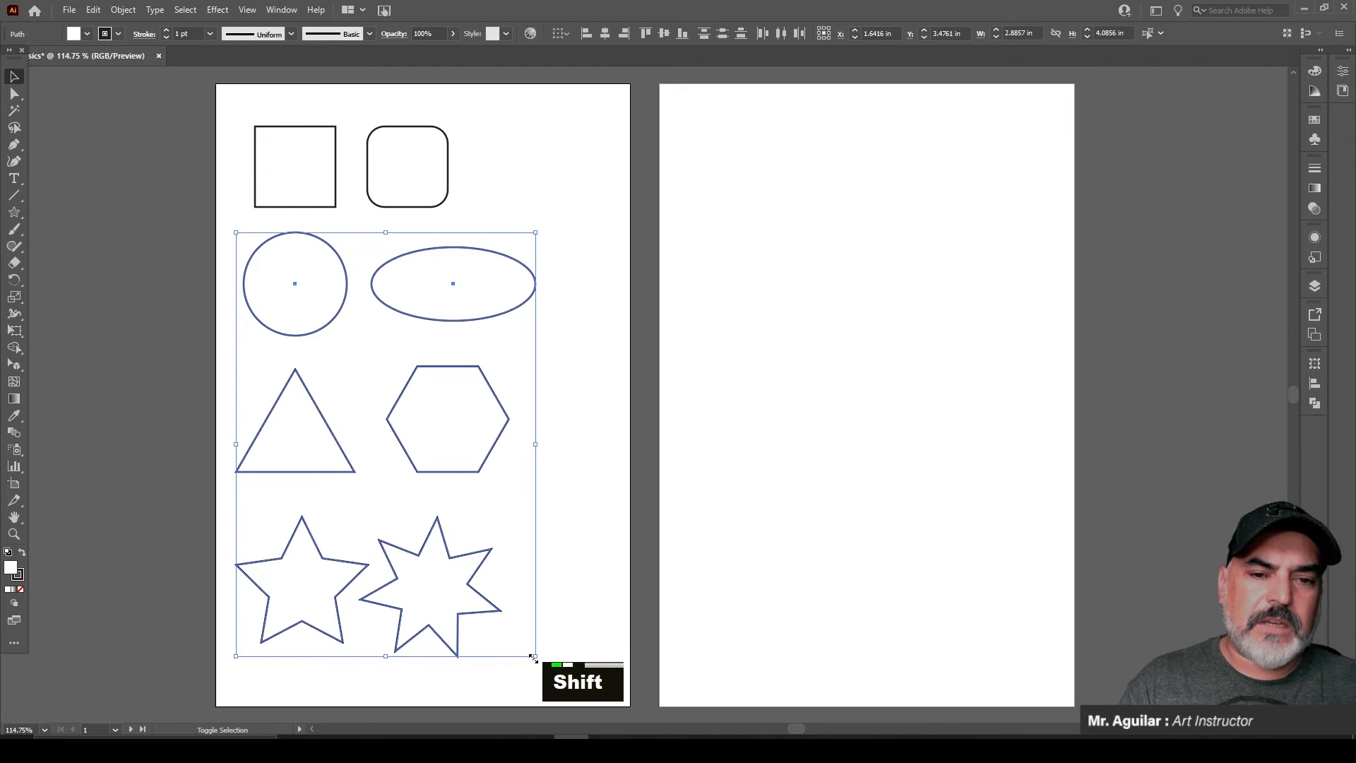
left_click_drag(534, 657, 493, 629)
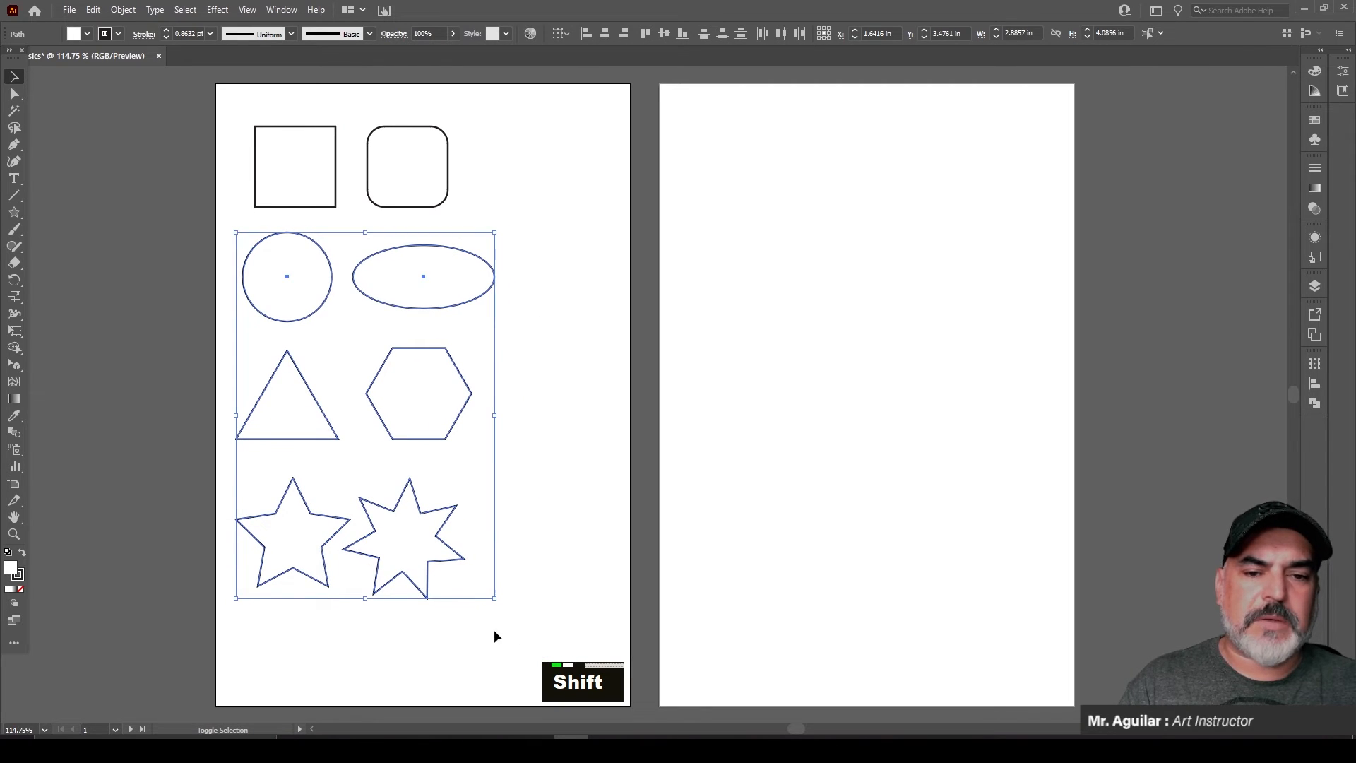
left_click(537, 553)
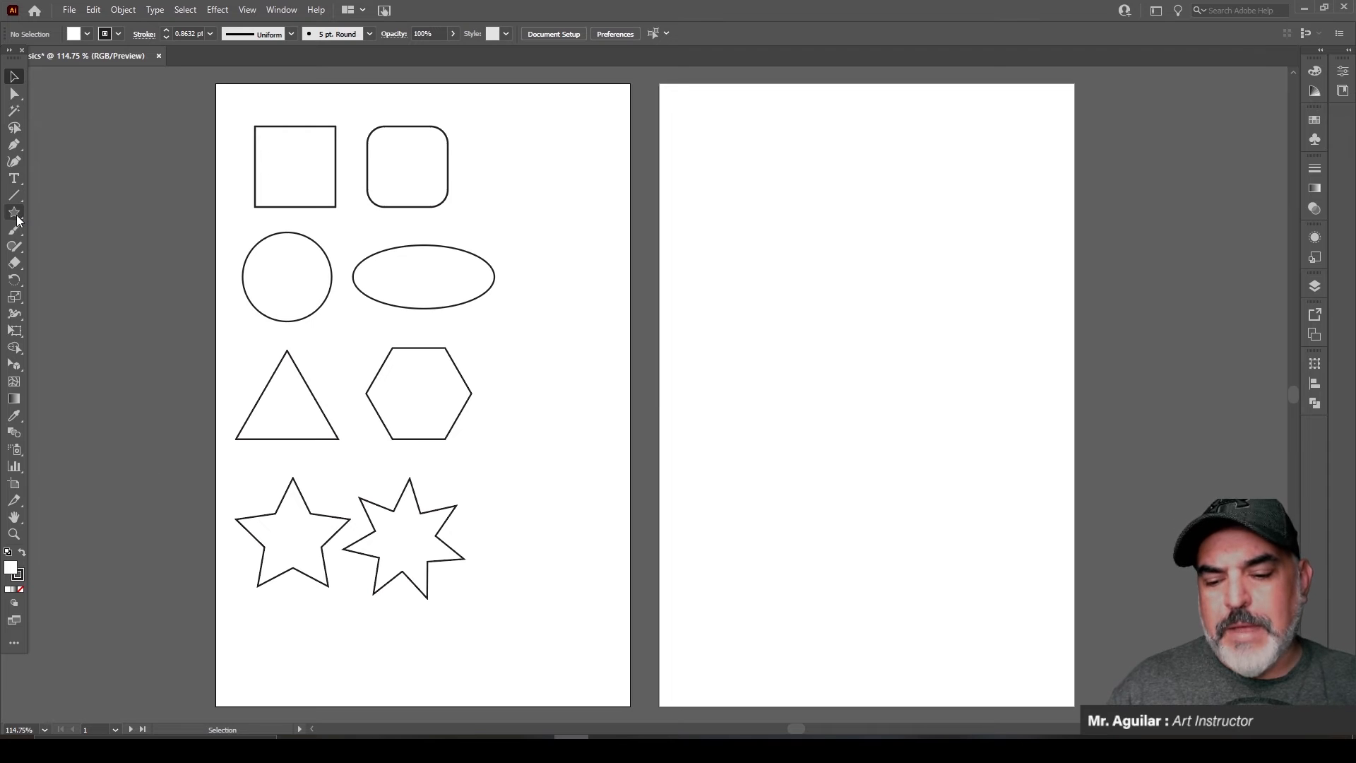
Step: Draw a ten-pointed star about 1.11 by 1.16 in beside the seven-pointed star, move it slightly down and right, and deselect it
key("ctrl")
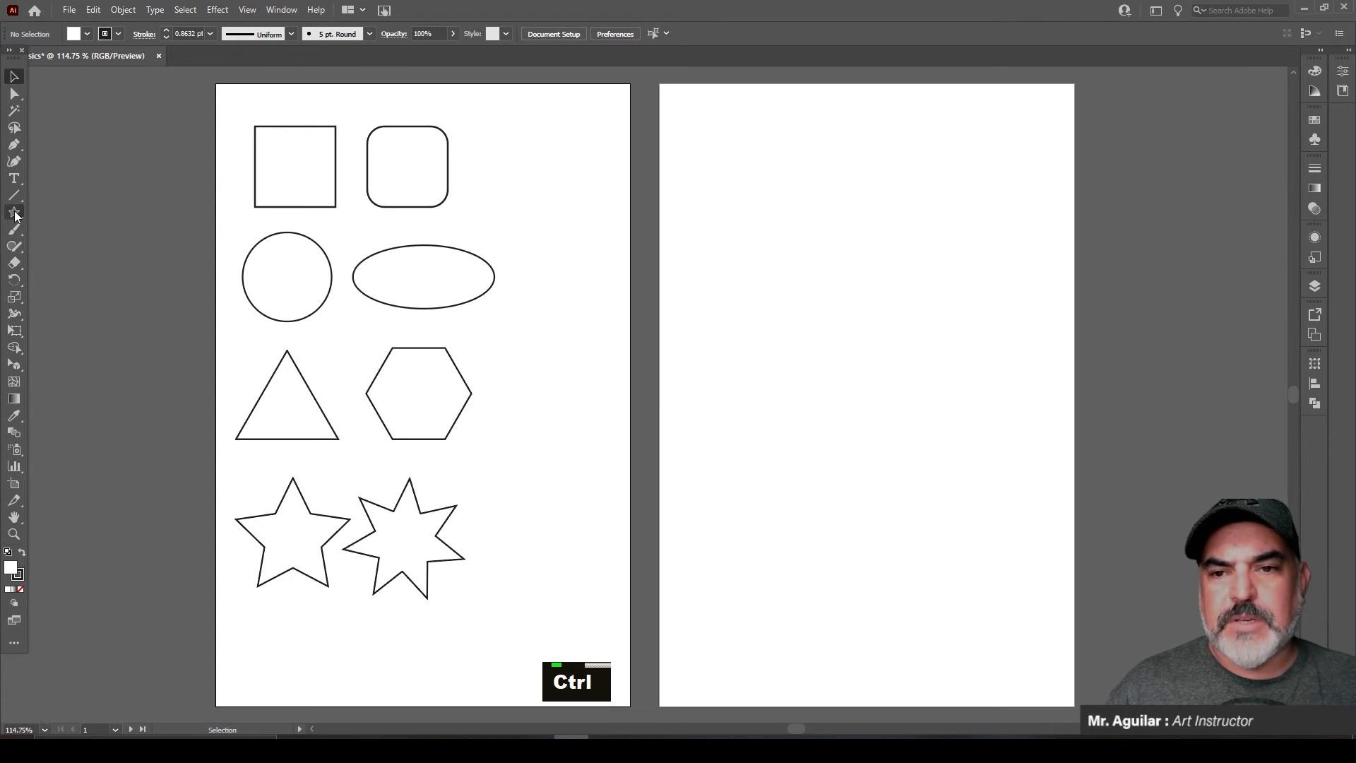
left_click(14, 213)
left_click_drag(524, 532, 557, 581)
key("Up")
key("Up")
key("Up")
key("v")
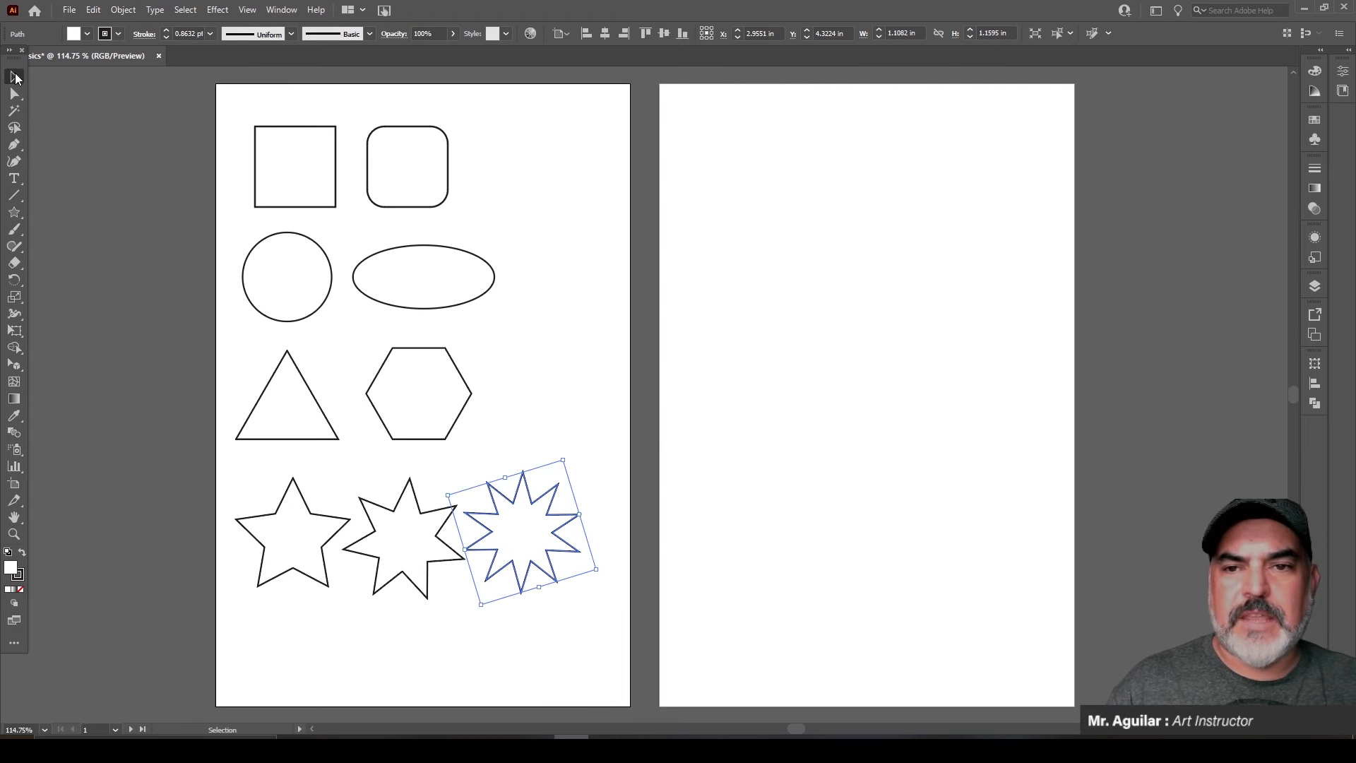
left_click_drag(533, 534, 549, 546)
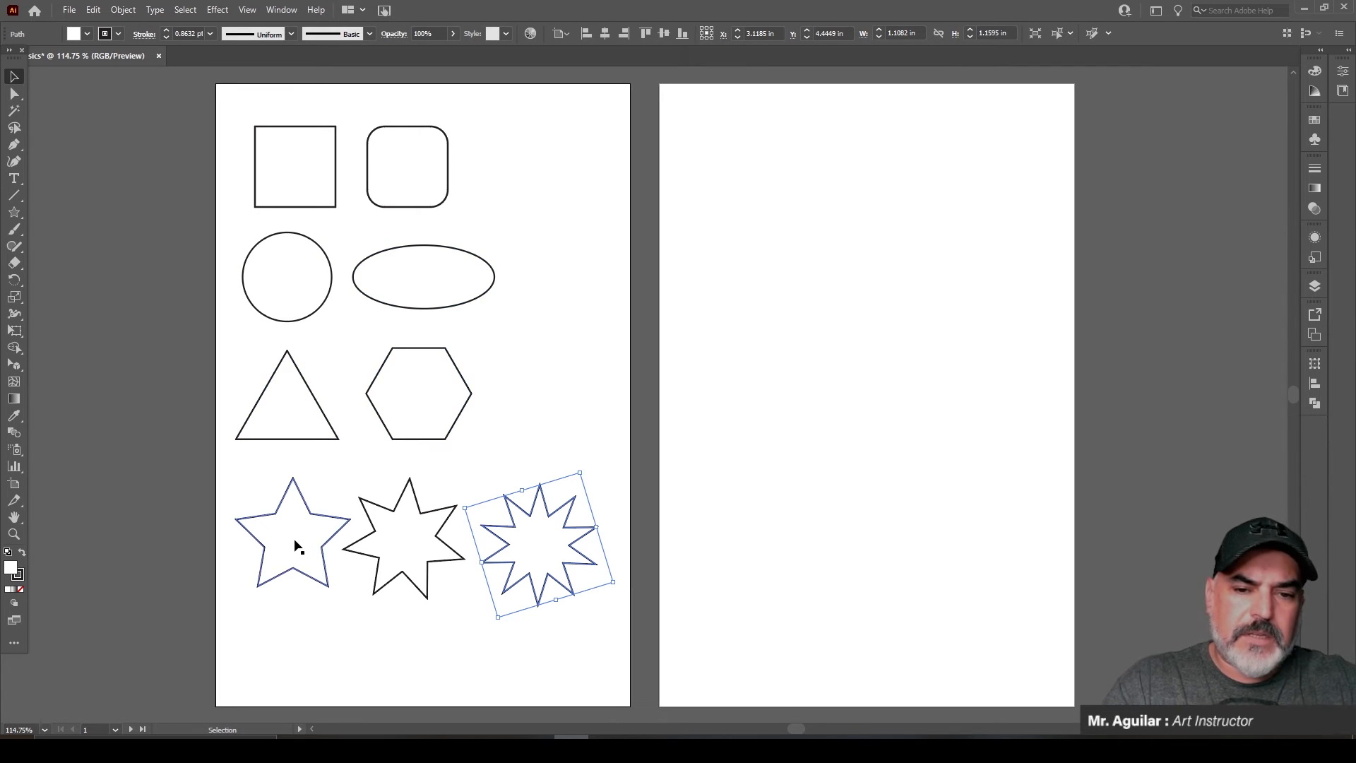
left_click(558, 462)
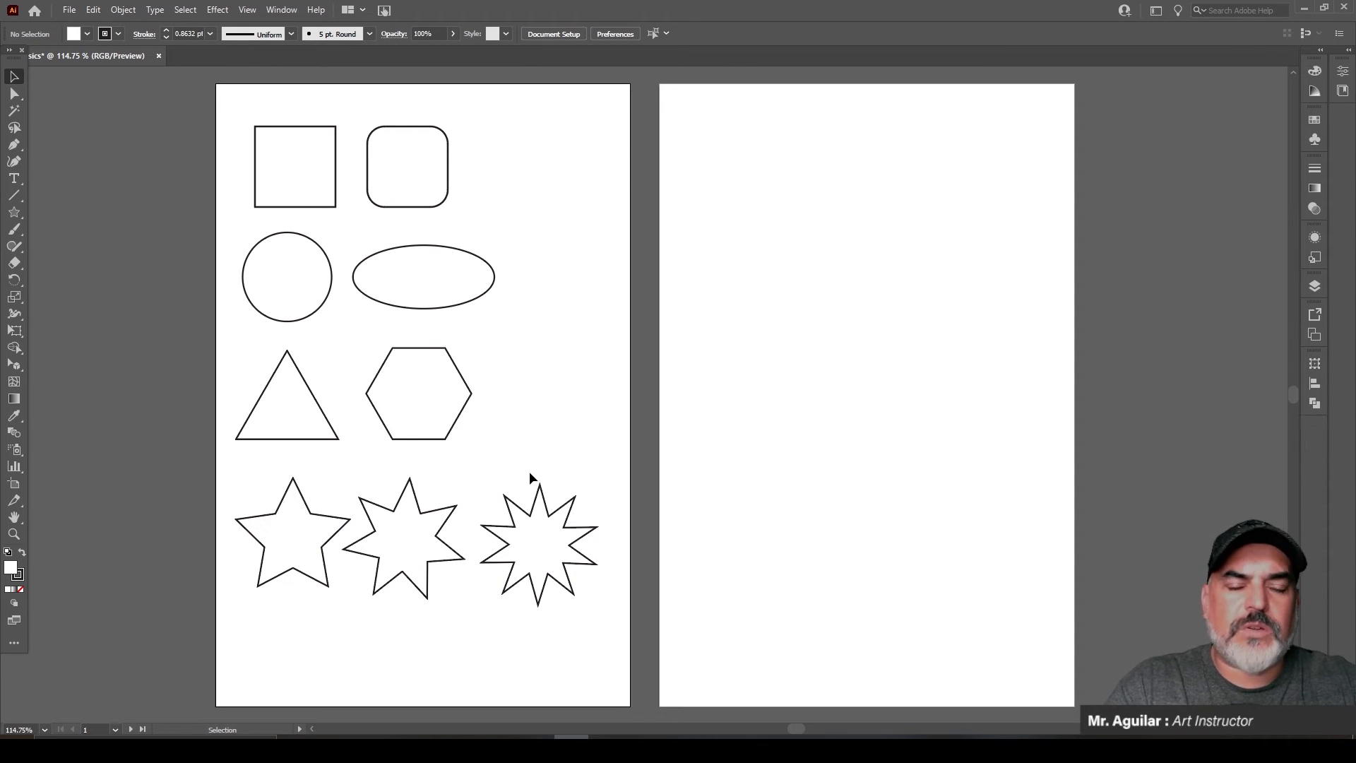
Step: Set the sharp-cornered square's stroke weight to 3 pt, deselect it and put the stroke settings away
left_click(291, 169)
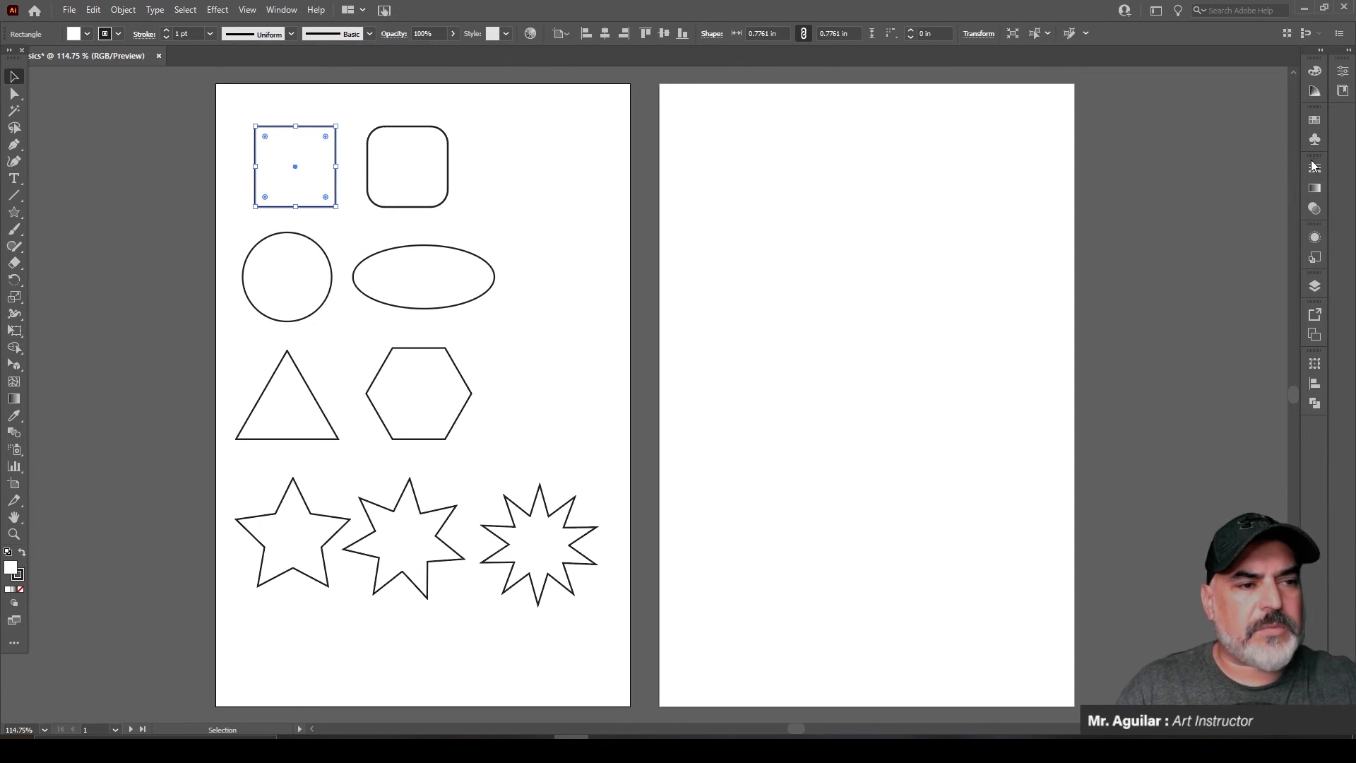
key("ctrl")
key("ctrl")
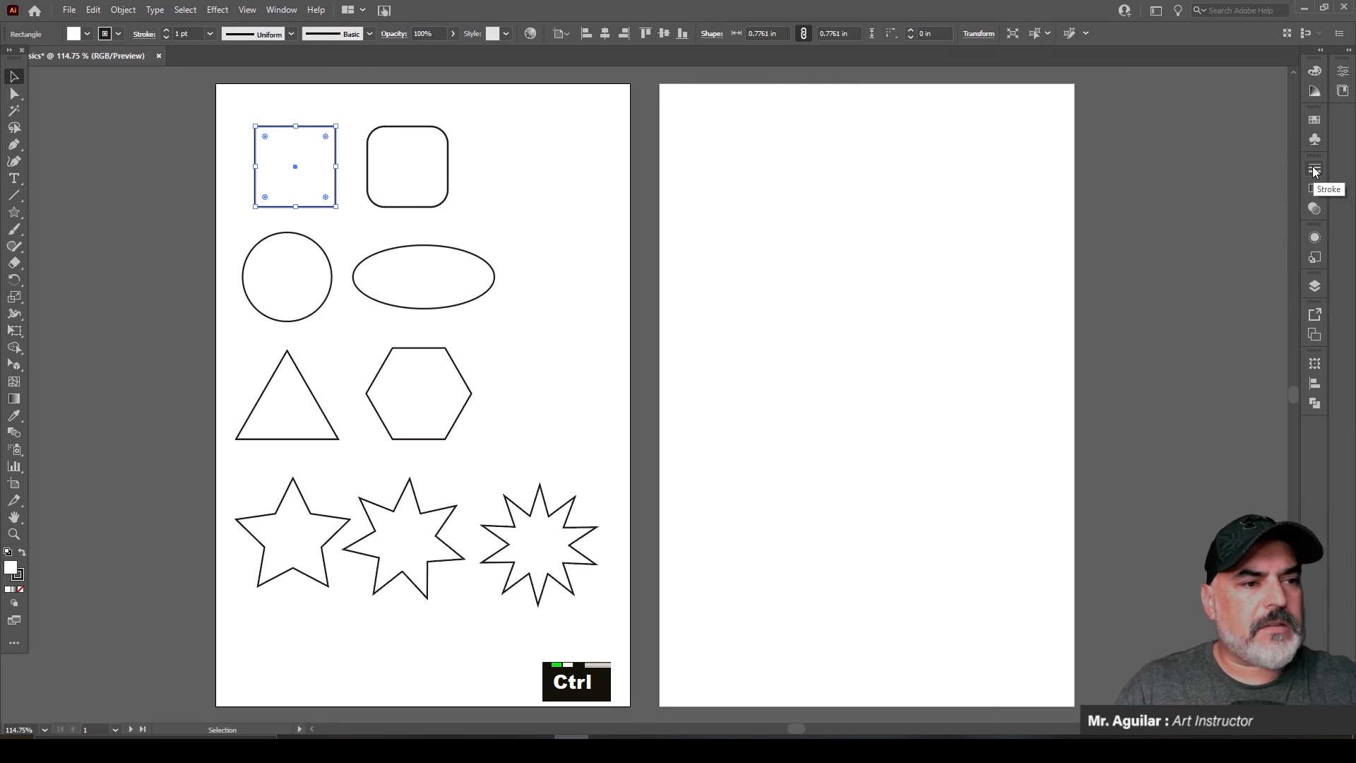
left_click(1315, 170)
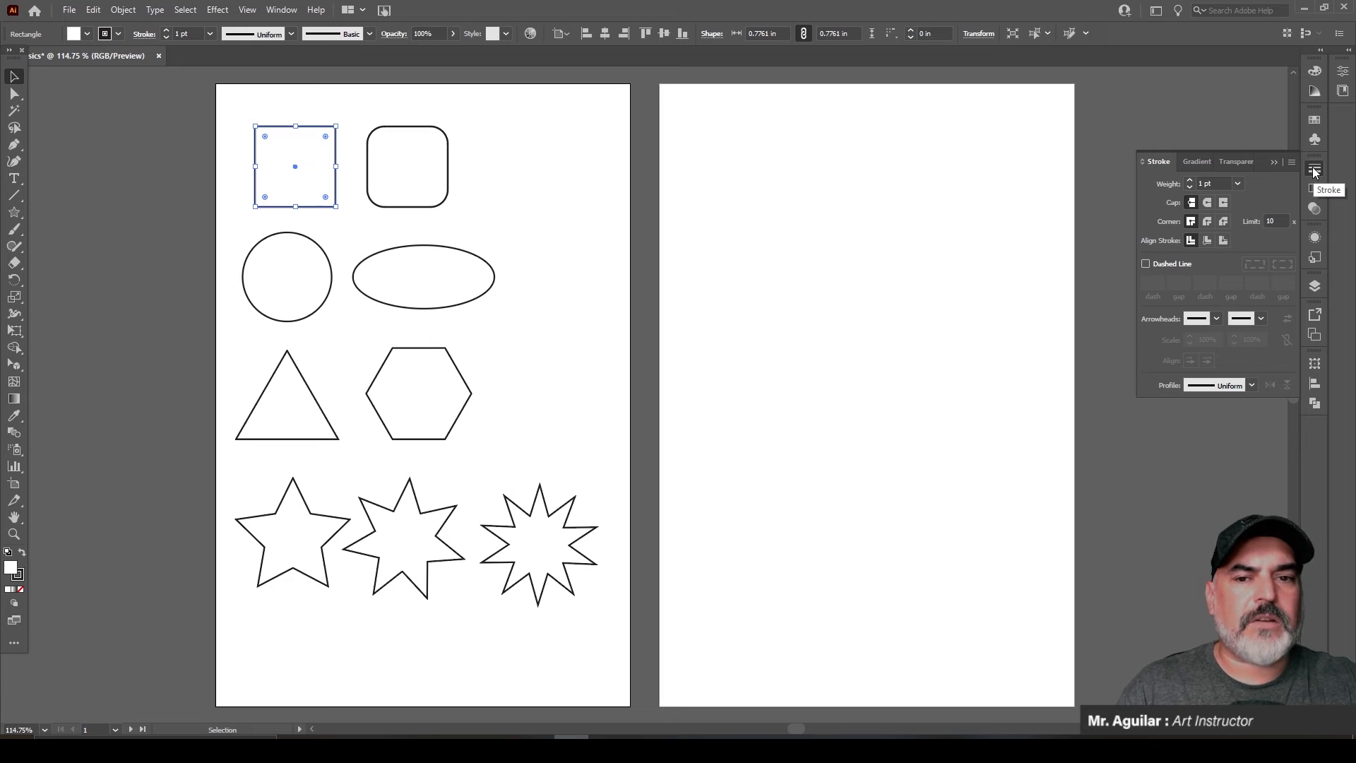
left_click(1190, 180)
left_click(1193, 180)
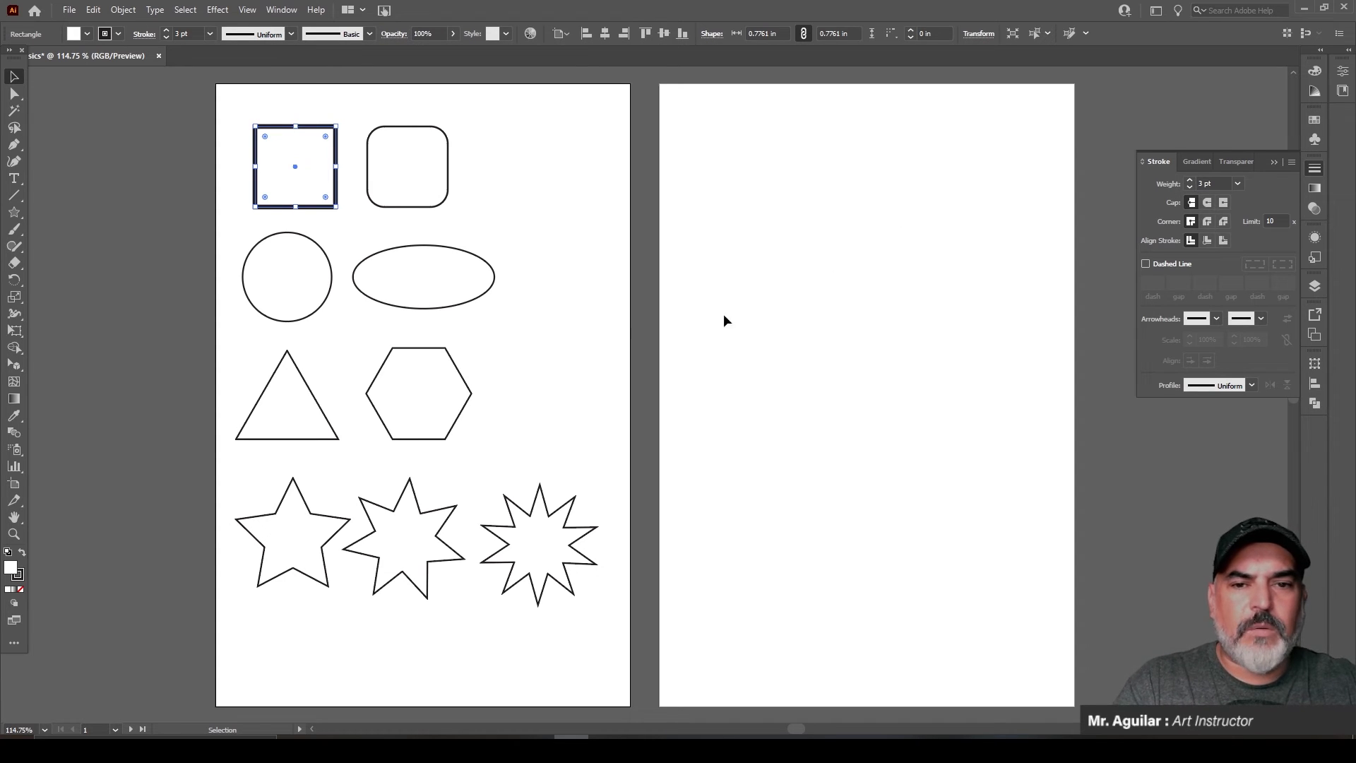
left_click(544, 296)
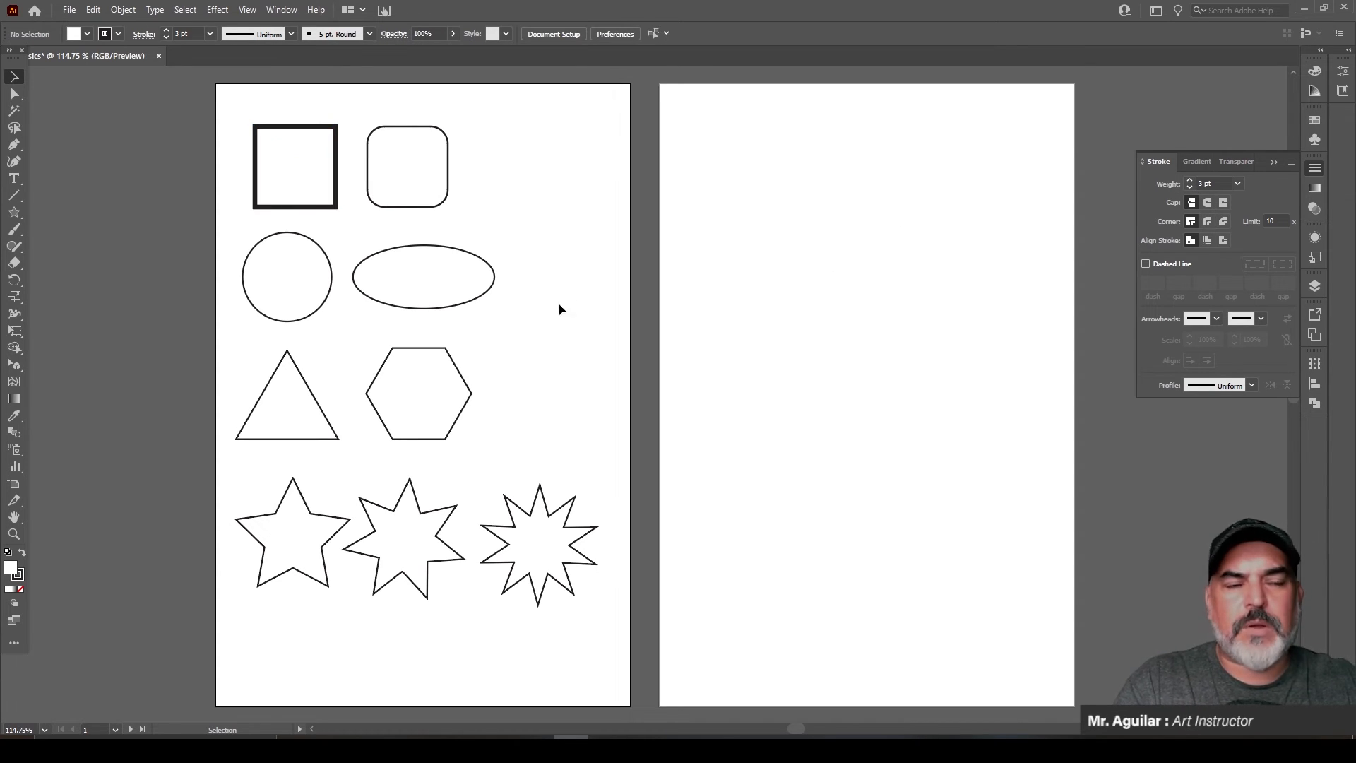
left_click(1275, 163)
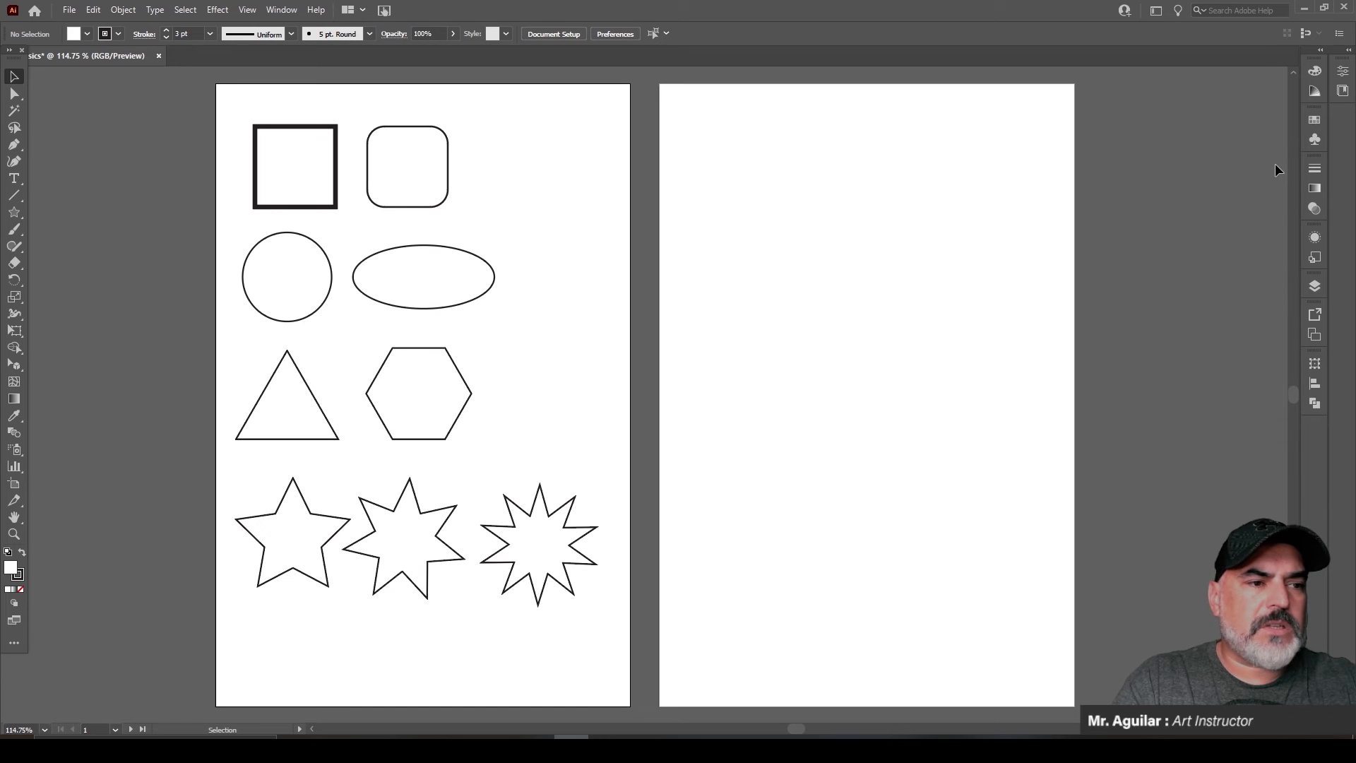
Step: Change the sharp-cornered square's stroke colour to the CMYK Red swatch
left_click(1311, 121)
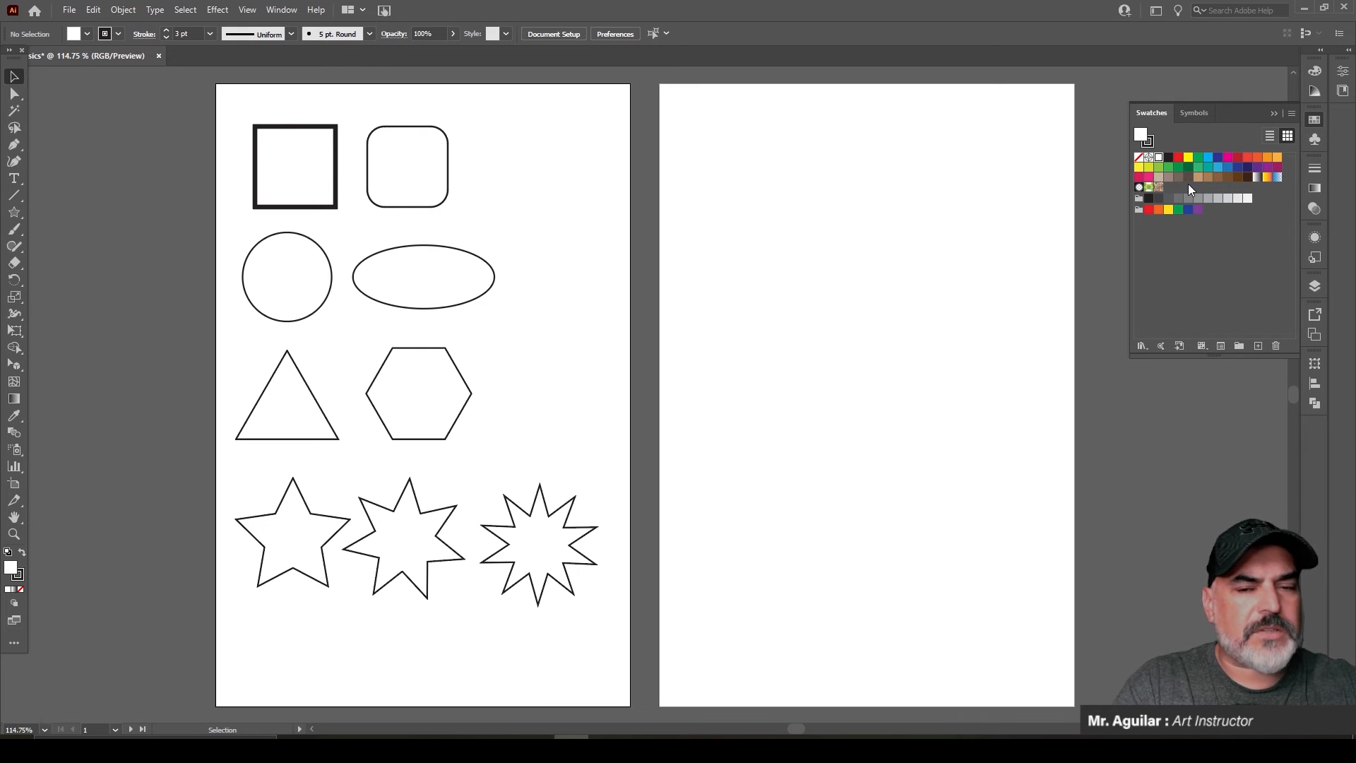
left_click(1151, 146)
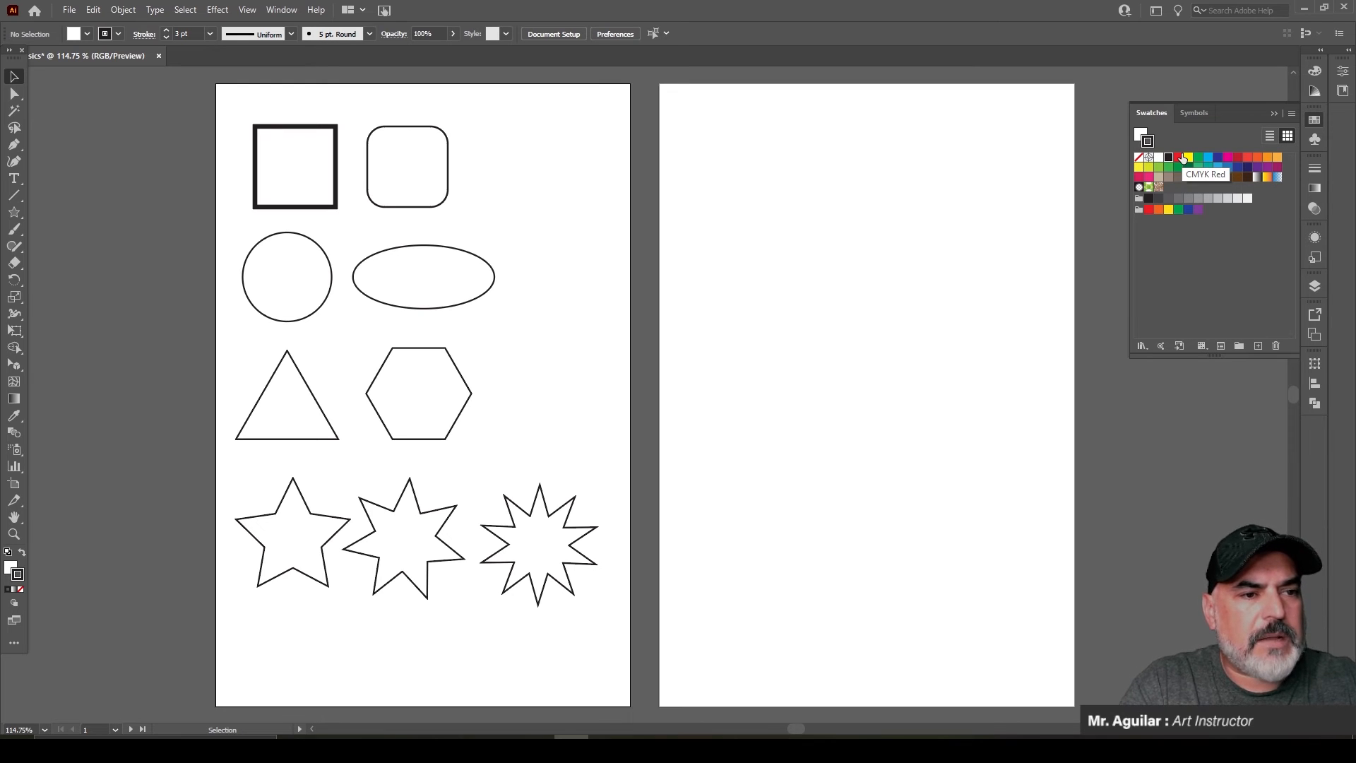
left_click(1179, 158)
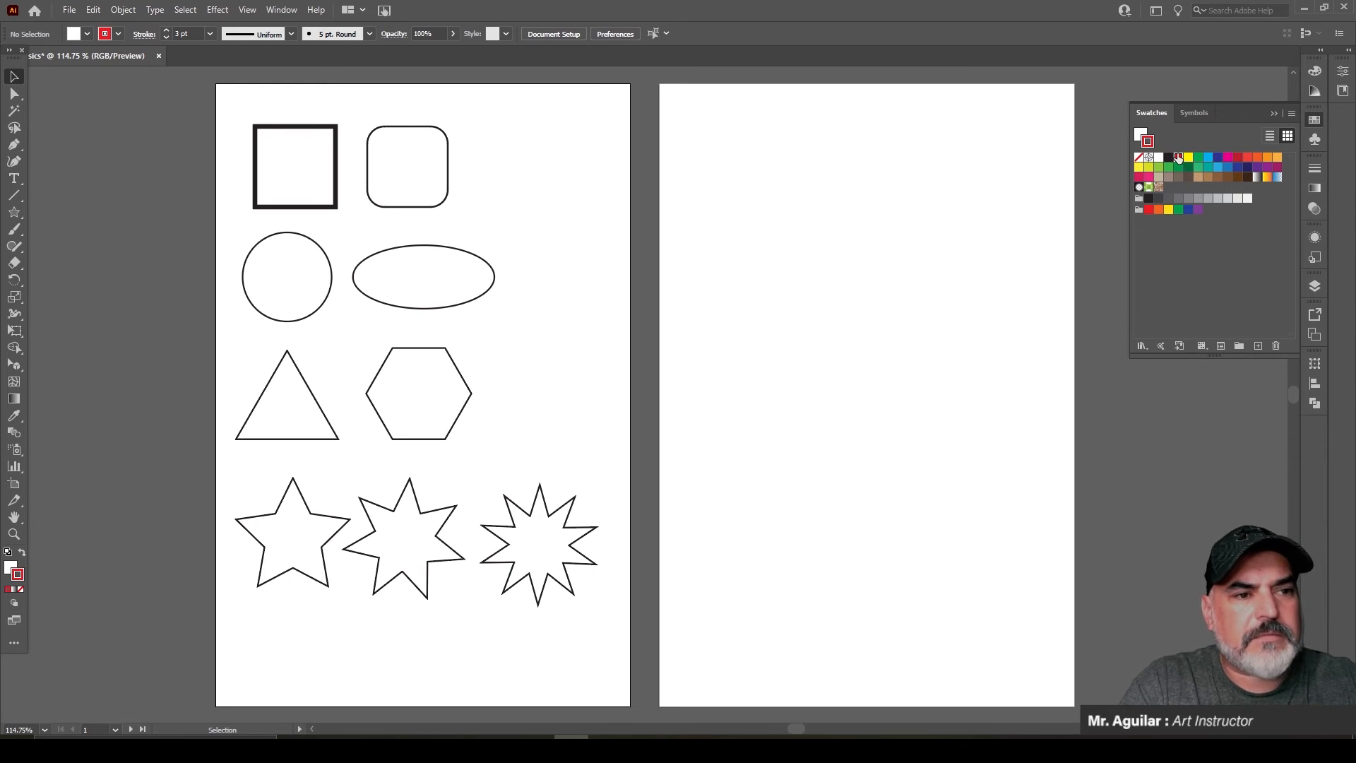
left_click(327, 205)
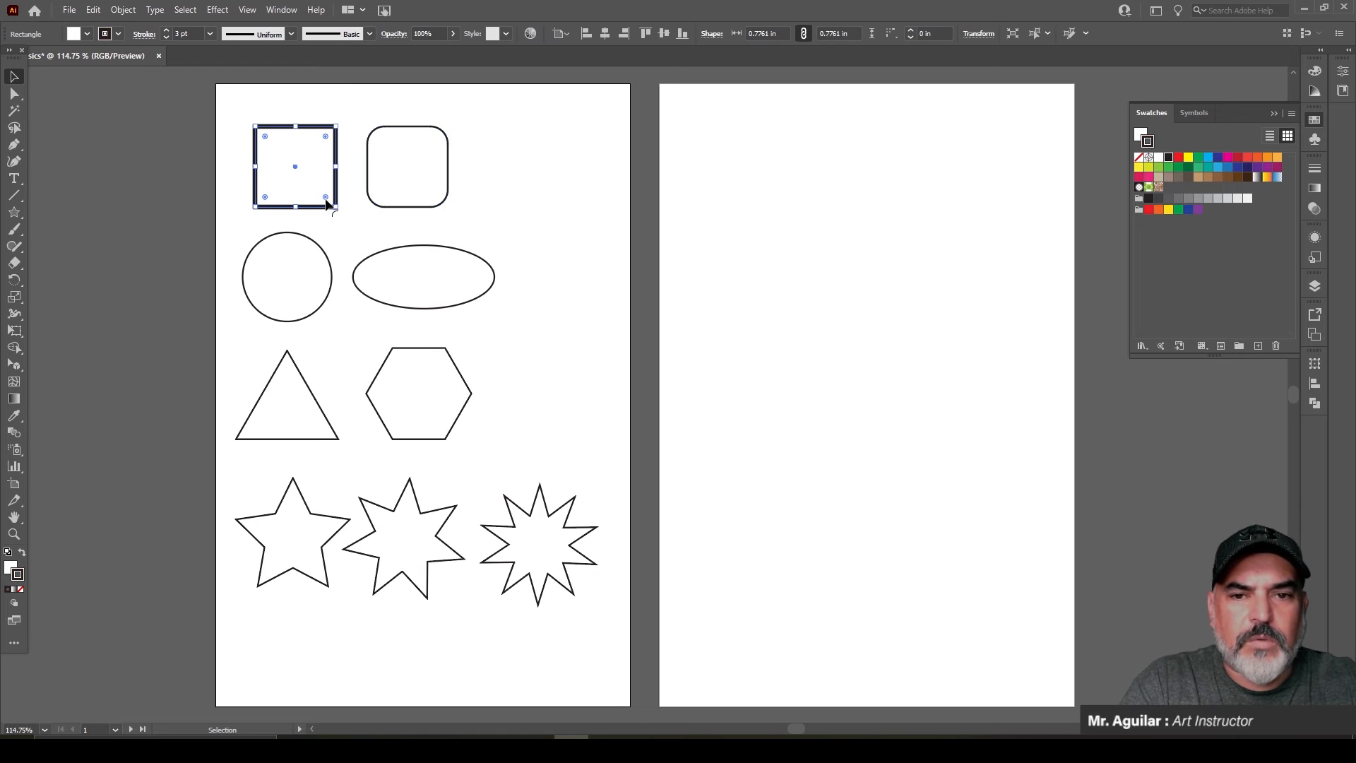
left_click(1178, 157)
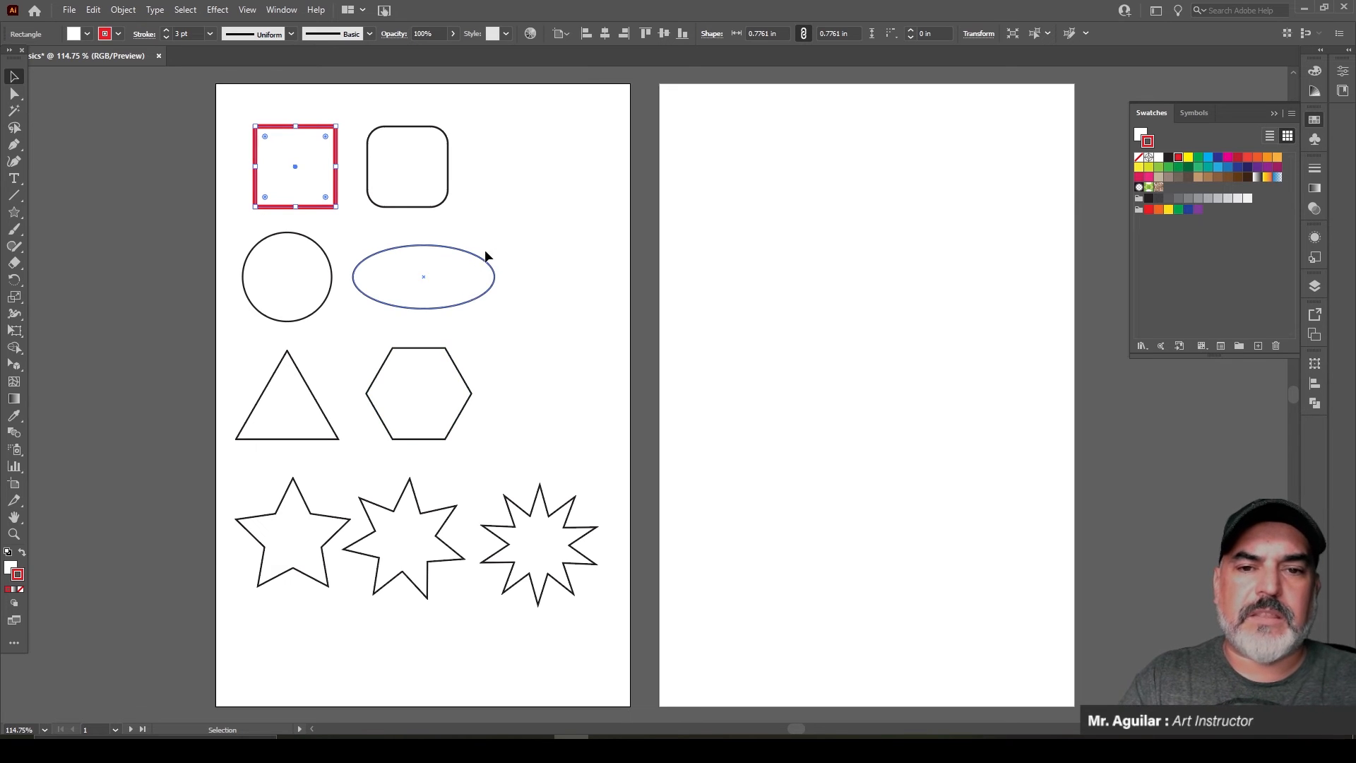
Step: Fill the rounded square with a light blue swatch, keeping its black stroke, and deselect it
left_click(420, 189)
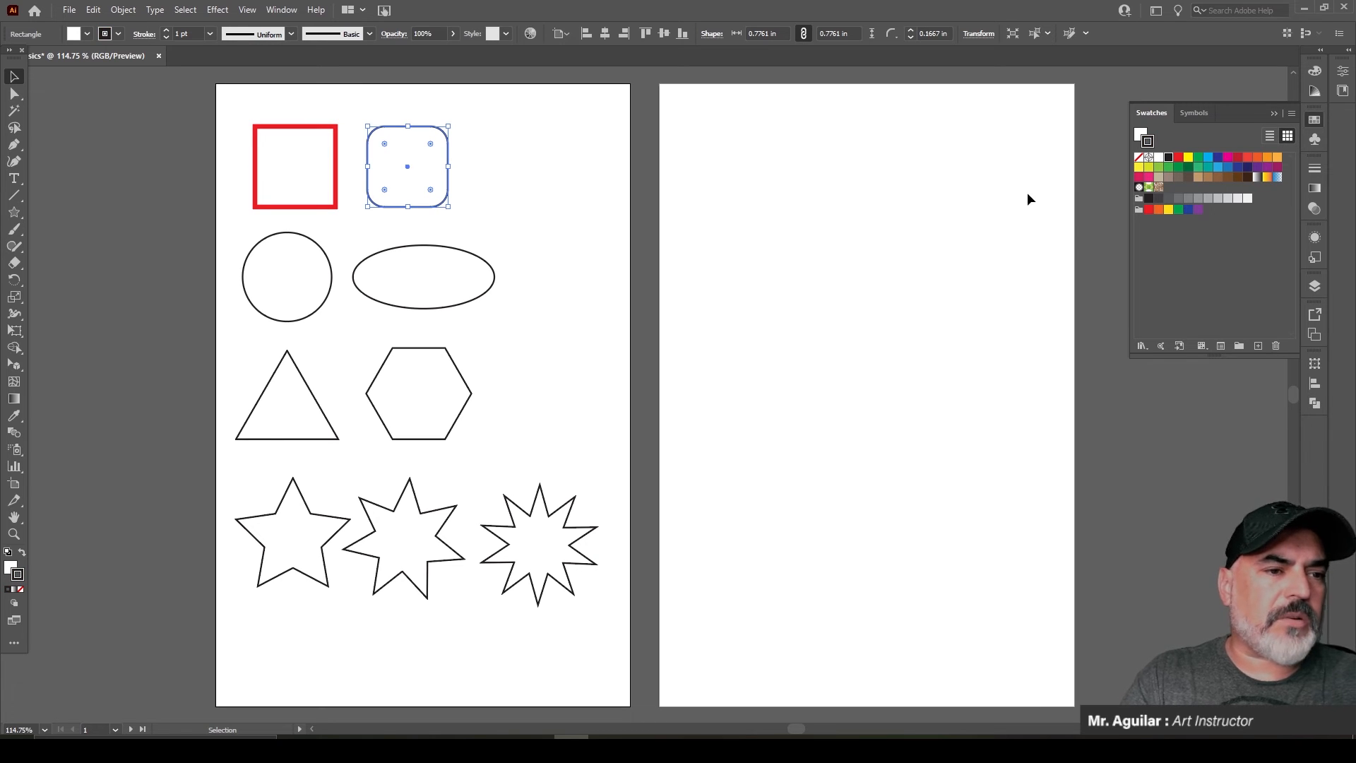
left_click(1135, 135)
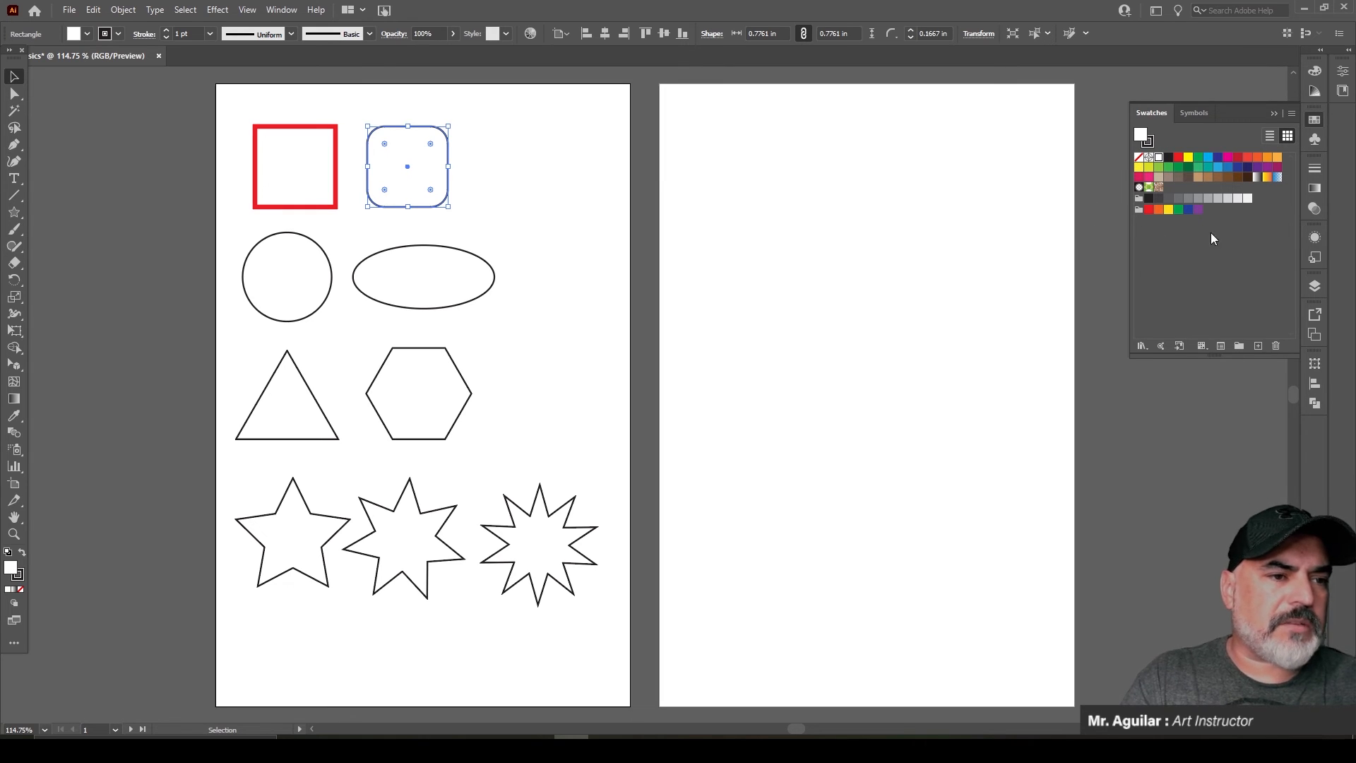
left_click(1219, 167)
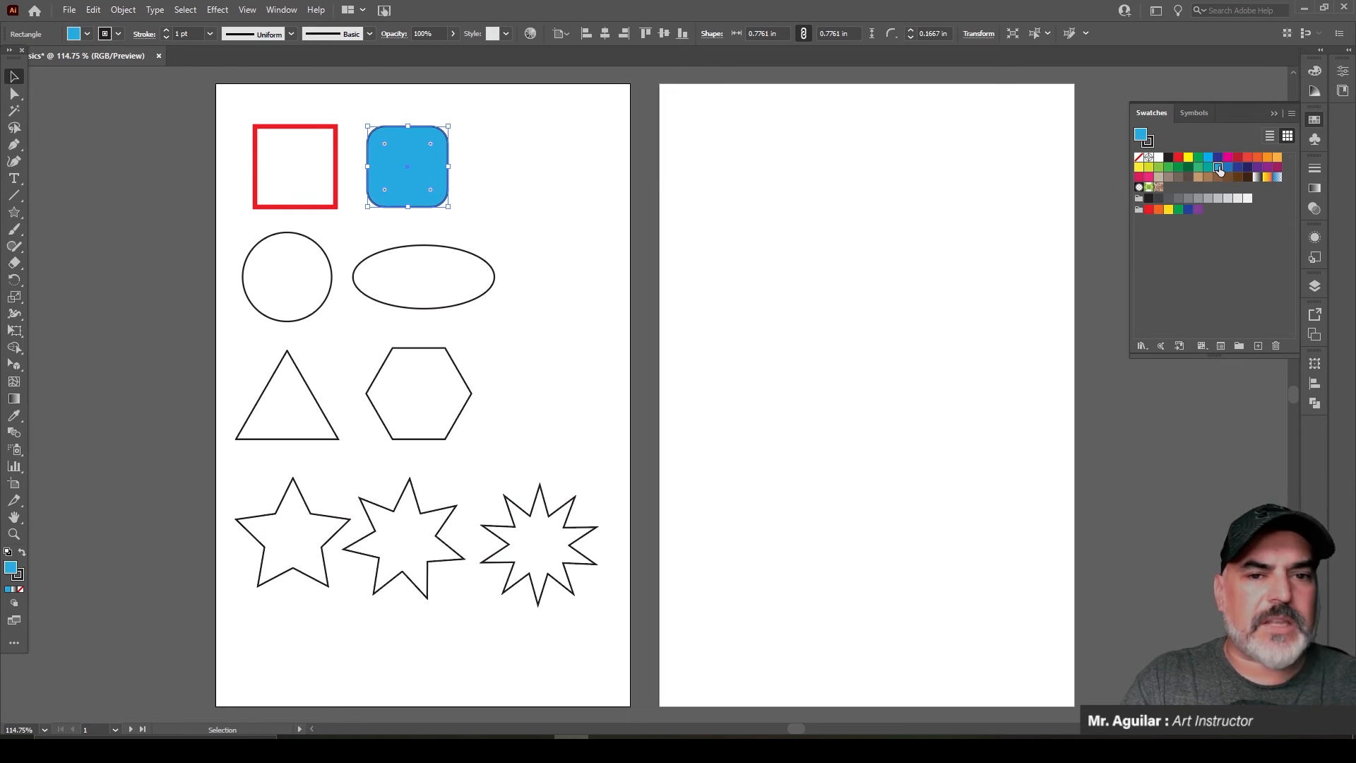
left_click(587, 223)
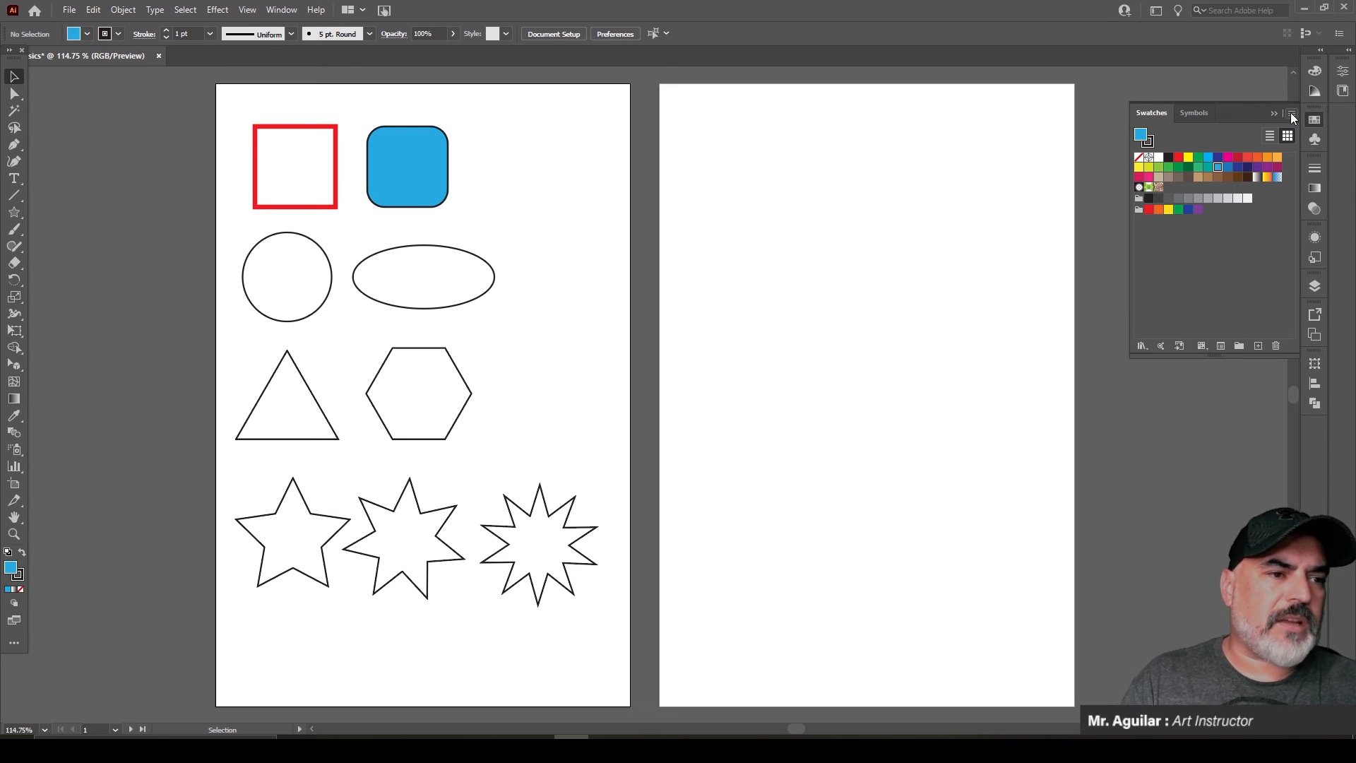
Step: Open the PANTONE+ CMYK Coated color book library, place it over the second artboard and shorten it
key("ctrl")
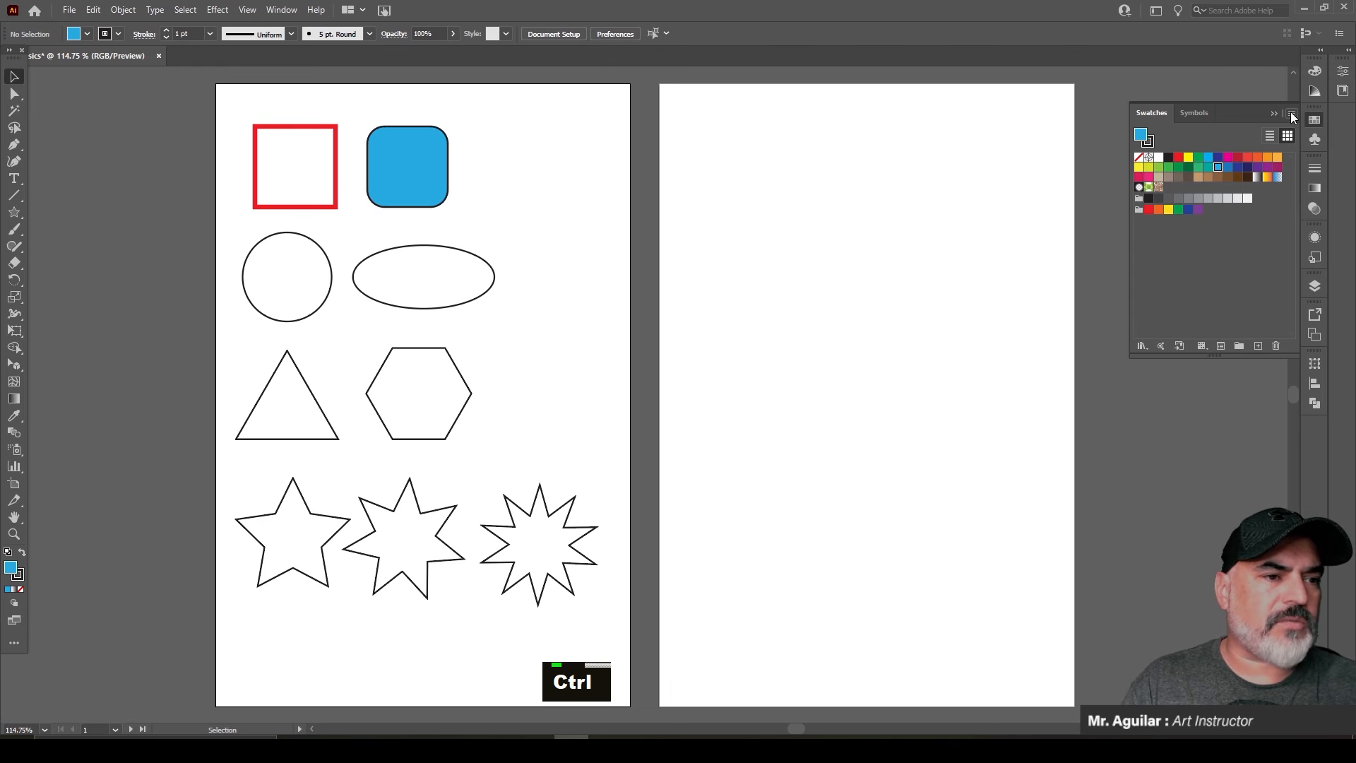
key("ctrl")
key("ctrl")
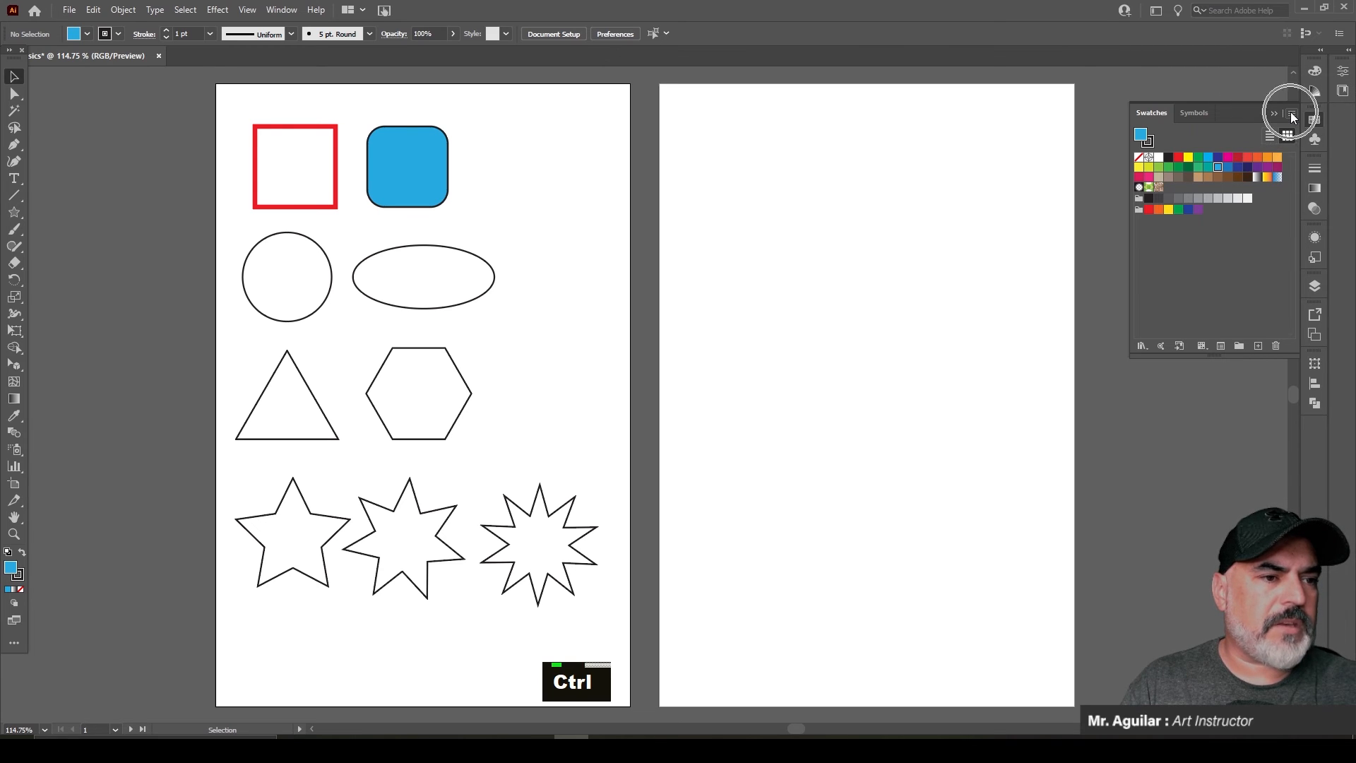
left_click(1292, 114)
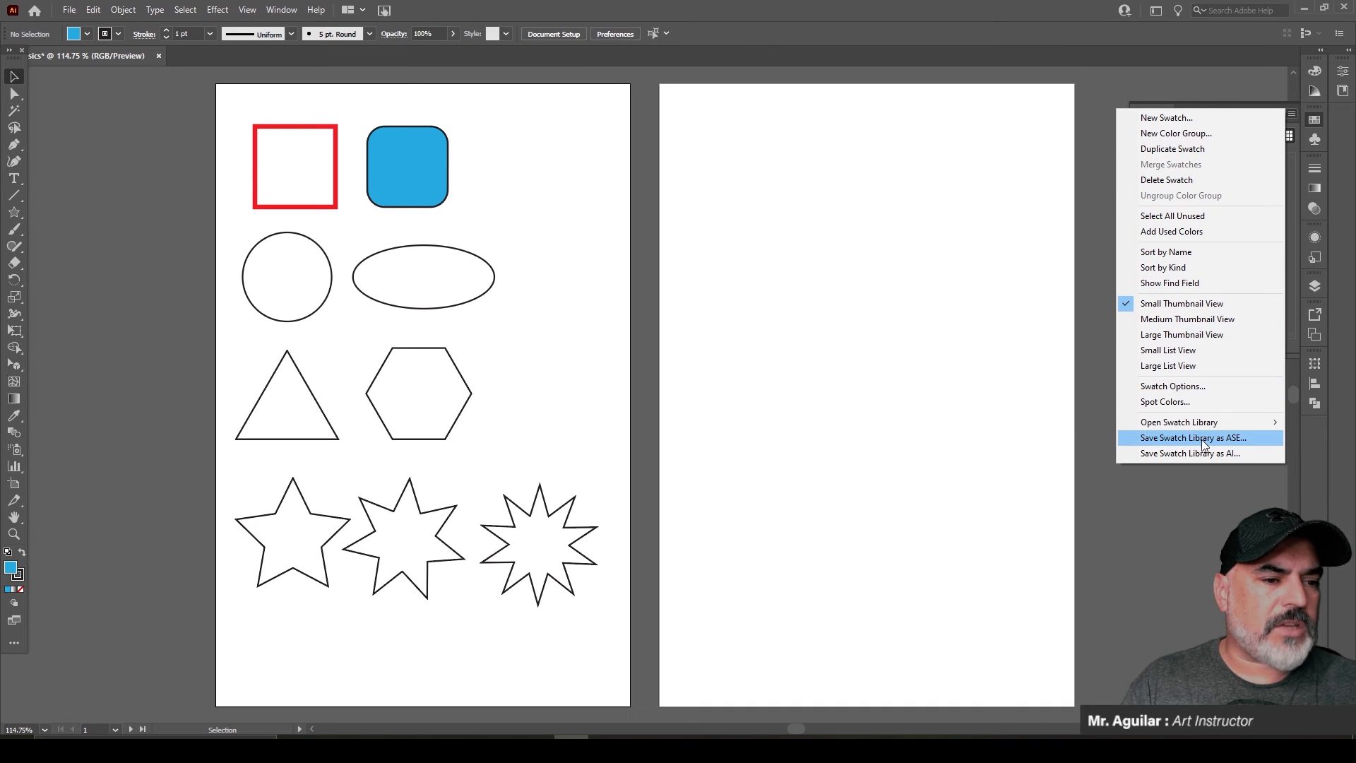
mouse_move(1206, 426)
key("ctrl")
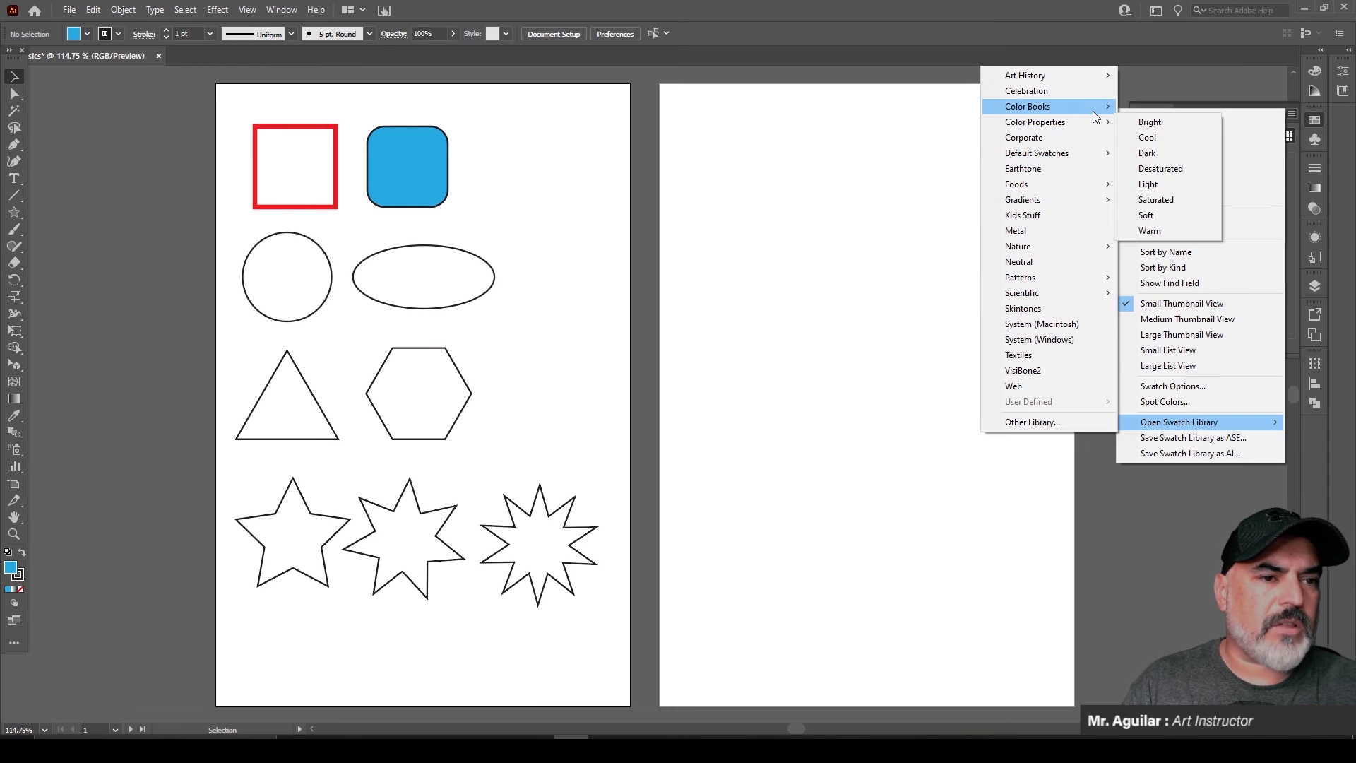
mouse_move(1092, 111)
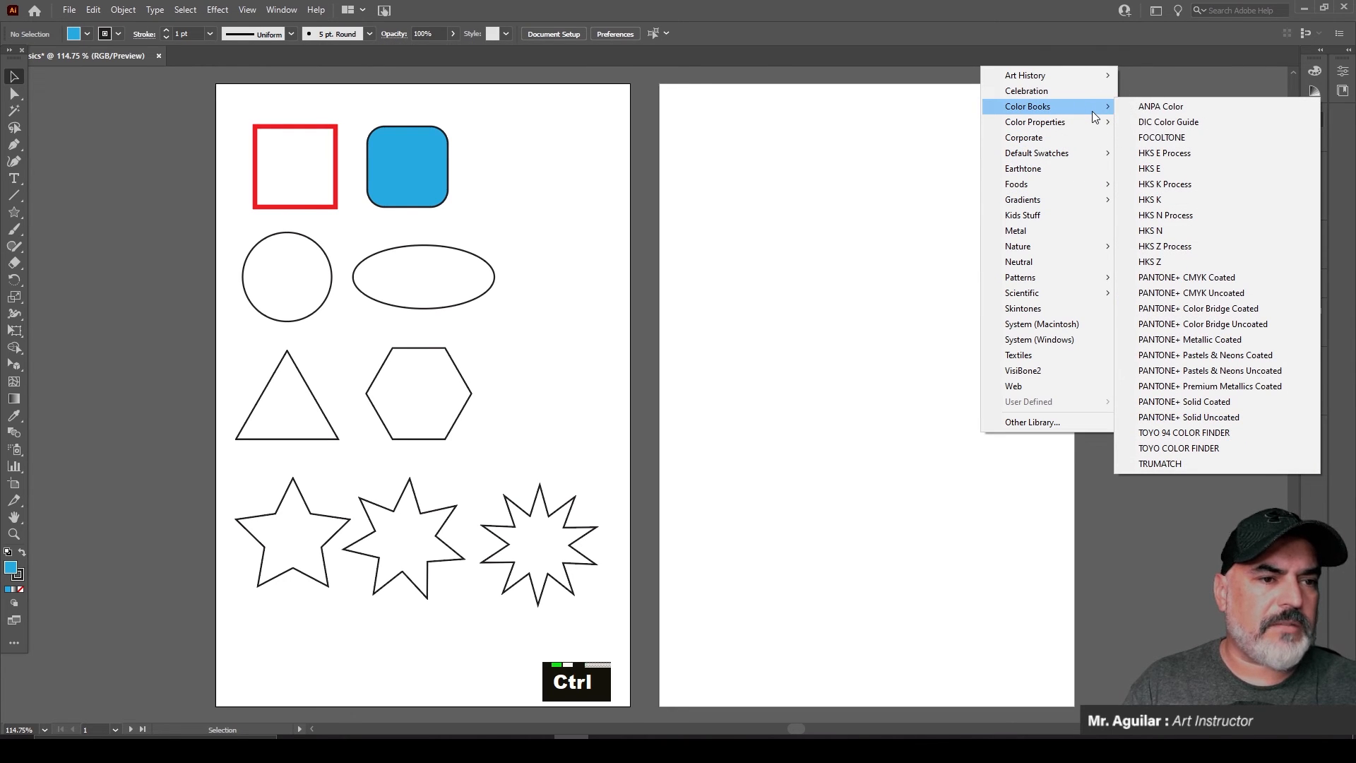
key("ctrl")
left_click(1193, 278)
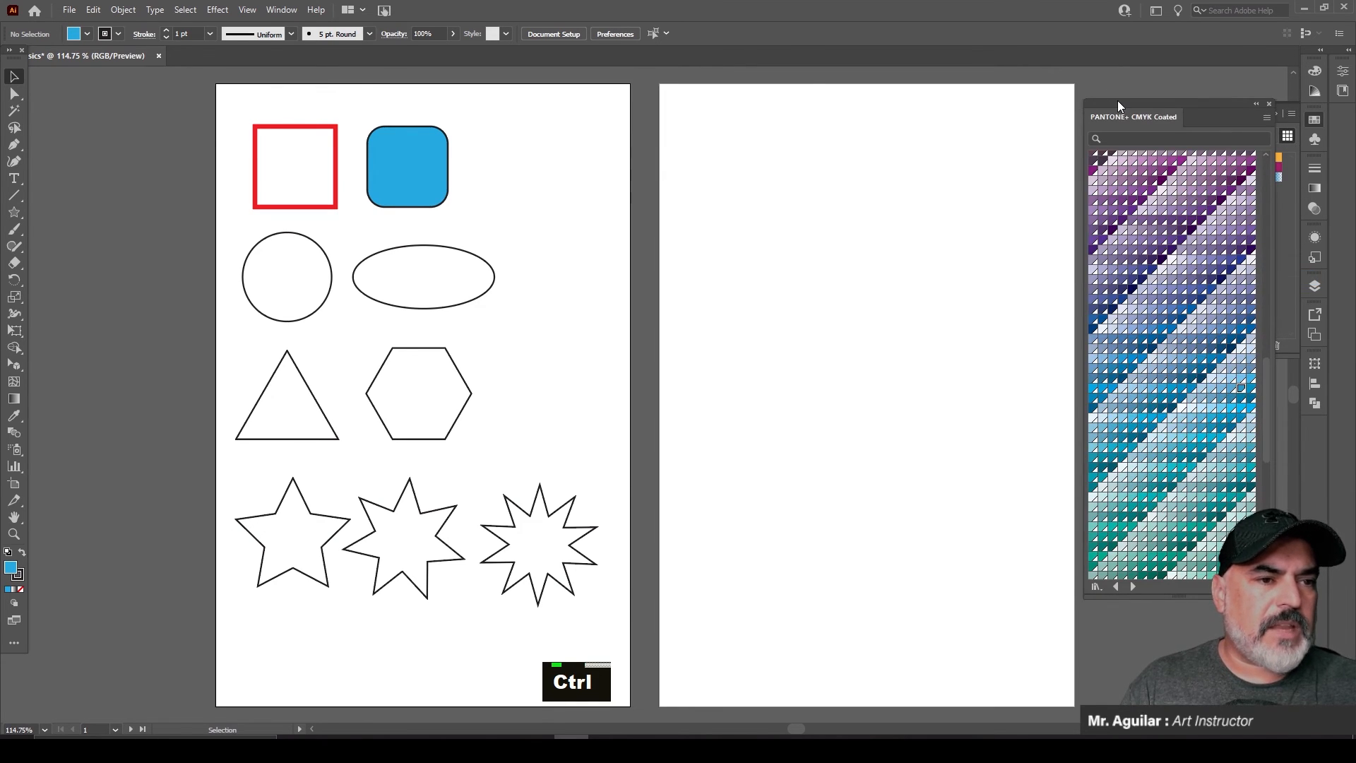
left_click_drag(1117, 100, 909, 126)
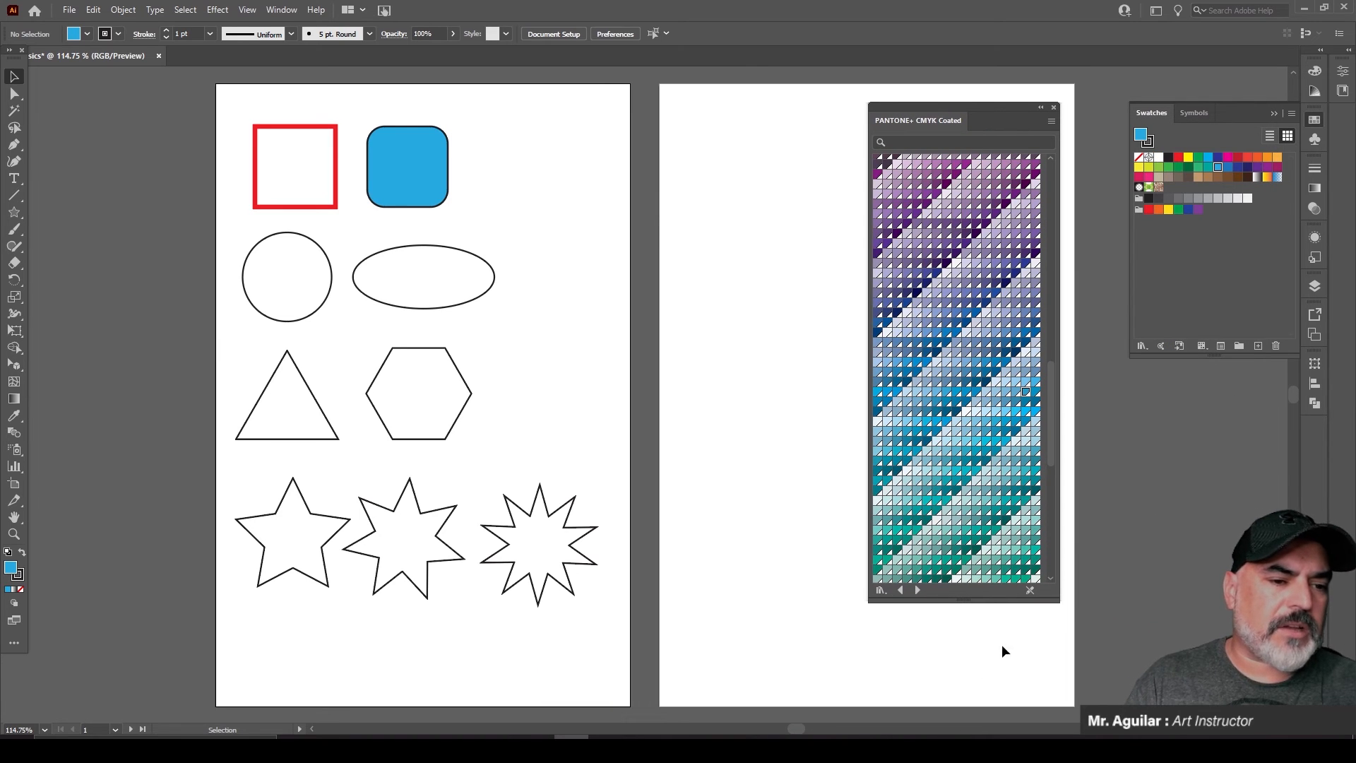
left_click_drag(1046, 598, 993, 550)
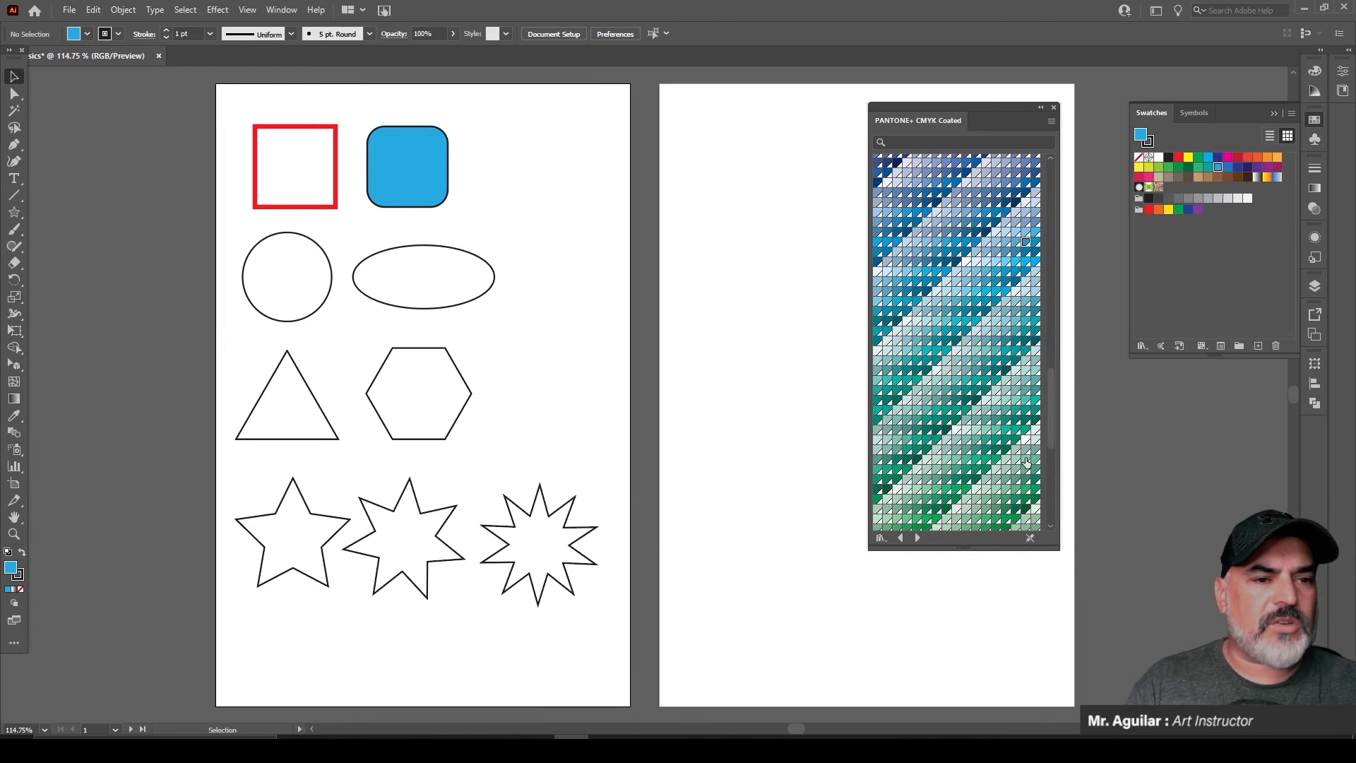
Step: Fill the circle with an olive yellow-green from the PANTONE+ CMYK Coated library and deselect it
scroll(959, 421, "down", 10)
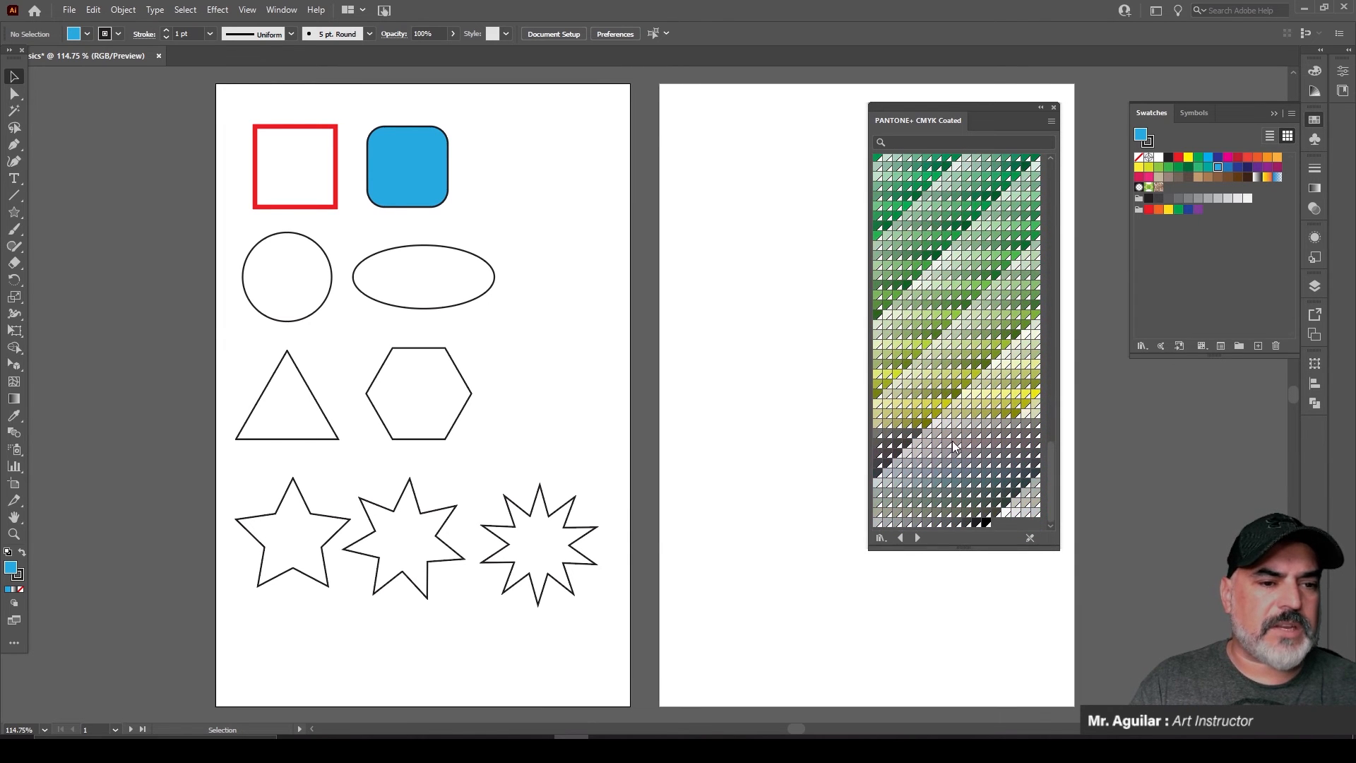
left_click(310, 285)
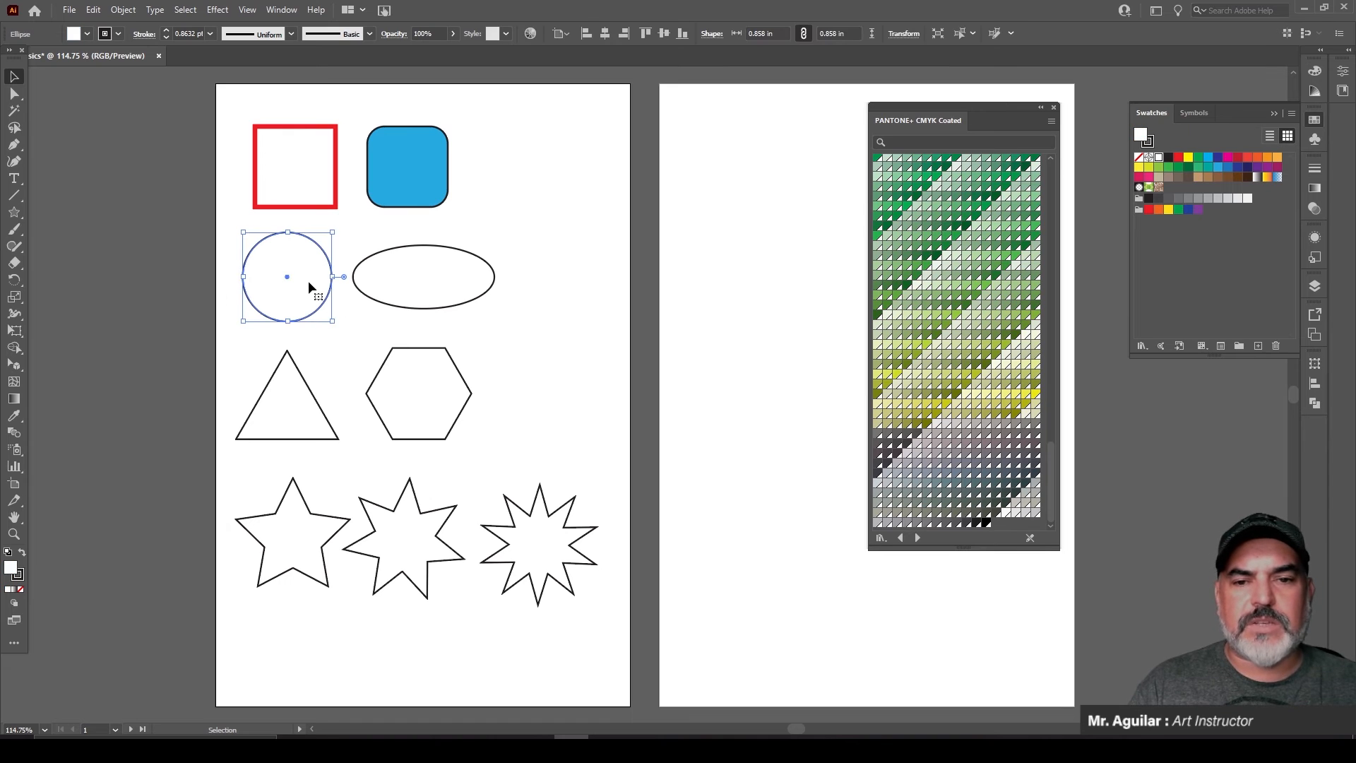
left_click(1026, 404)
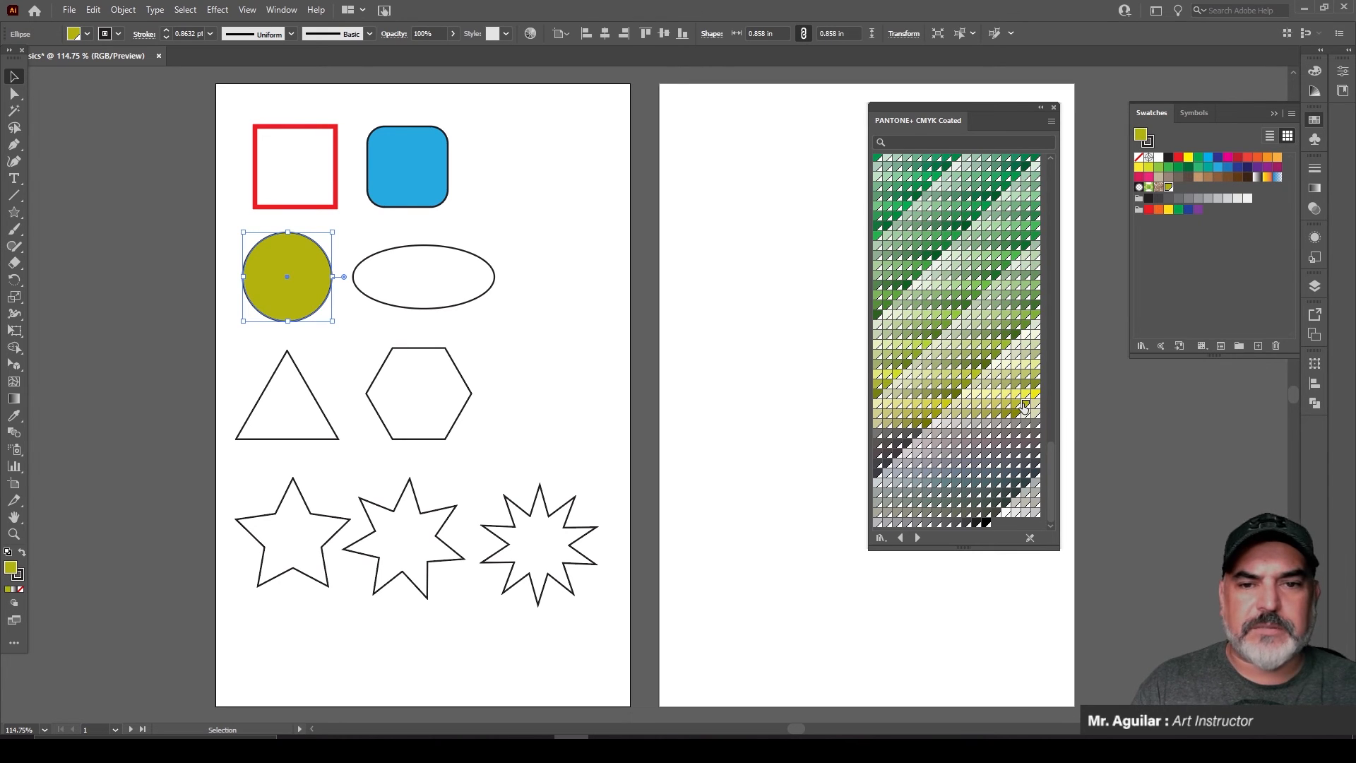
left_click(497, 337)
Step: Fill the ellipse with a medium green from the PANTONE+ CMYK Coated library and deselect it
left_click(430, 278)
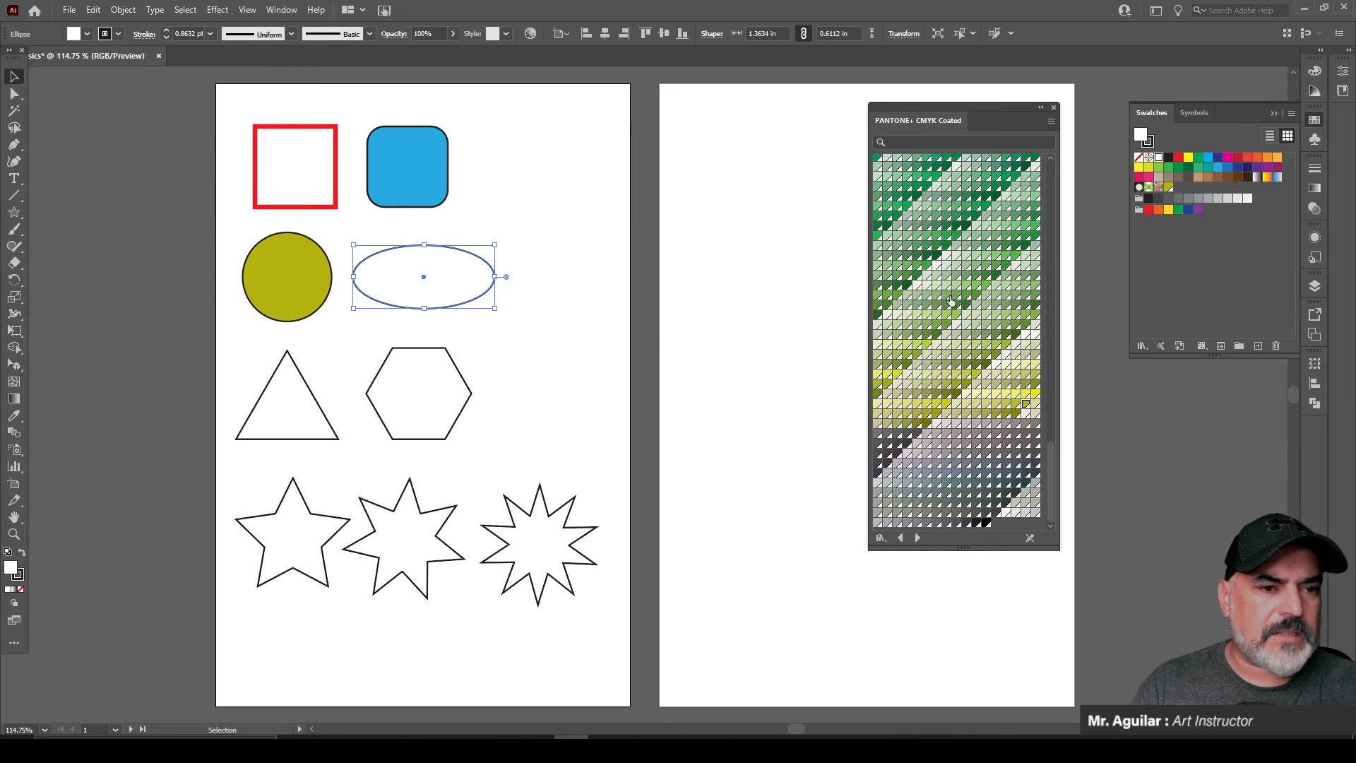
left_click(1006, 269)
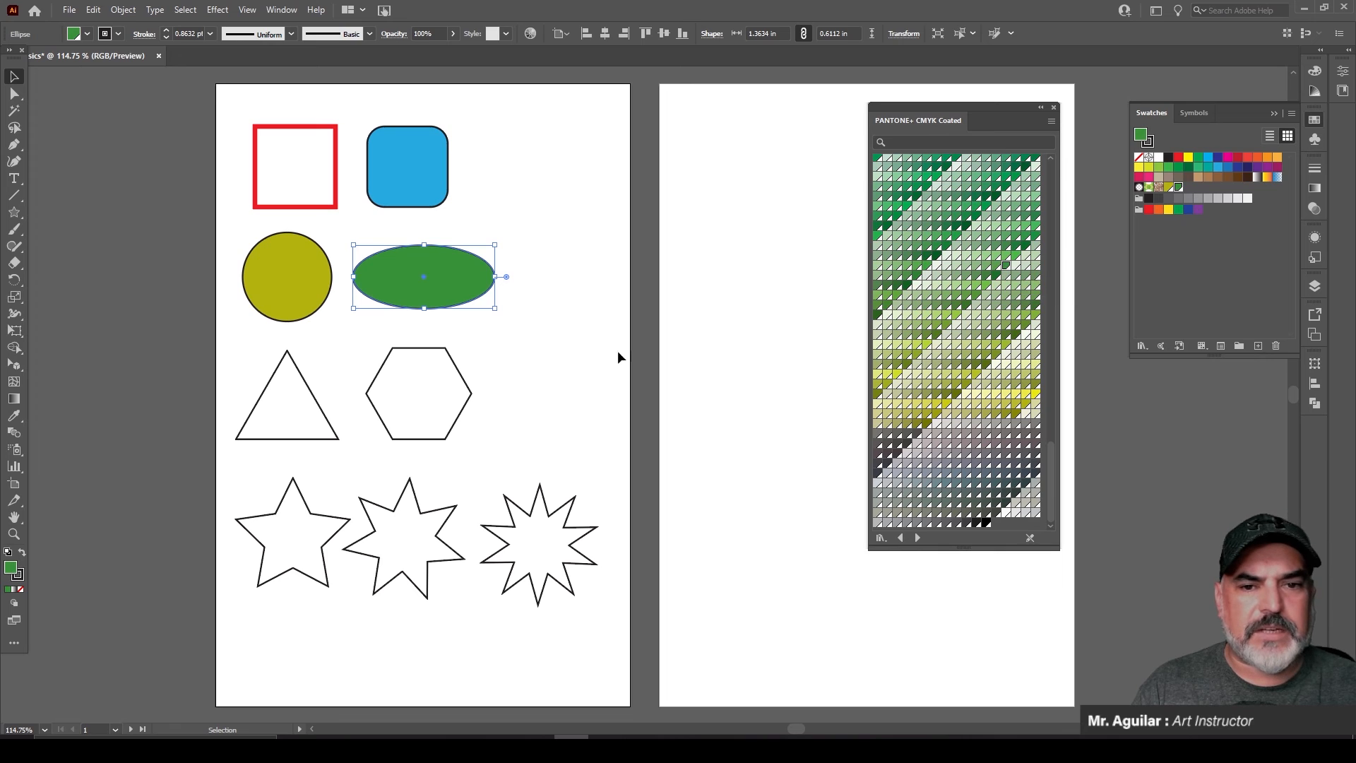
left_click(562, 378)
Step: Fill the triangle with a medium teal blue from the PANTONE+ CMYK Coated library and deselect it
left_click(315, 430)
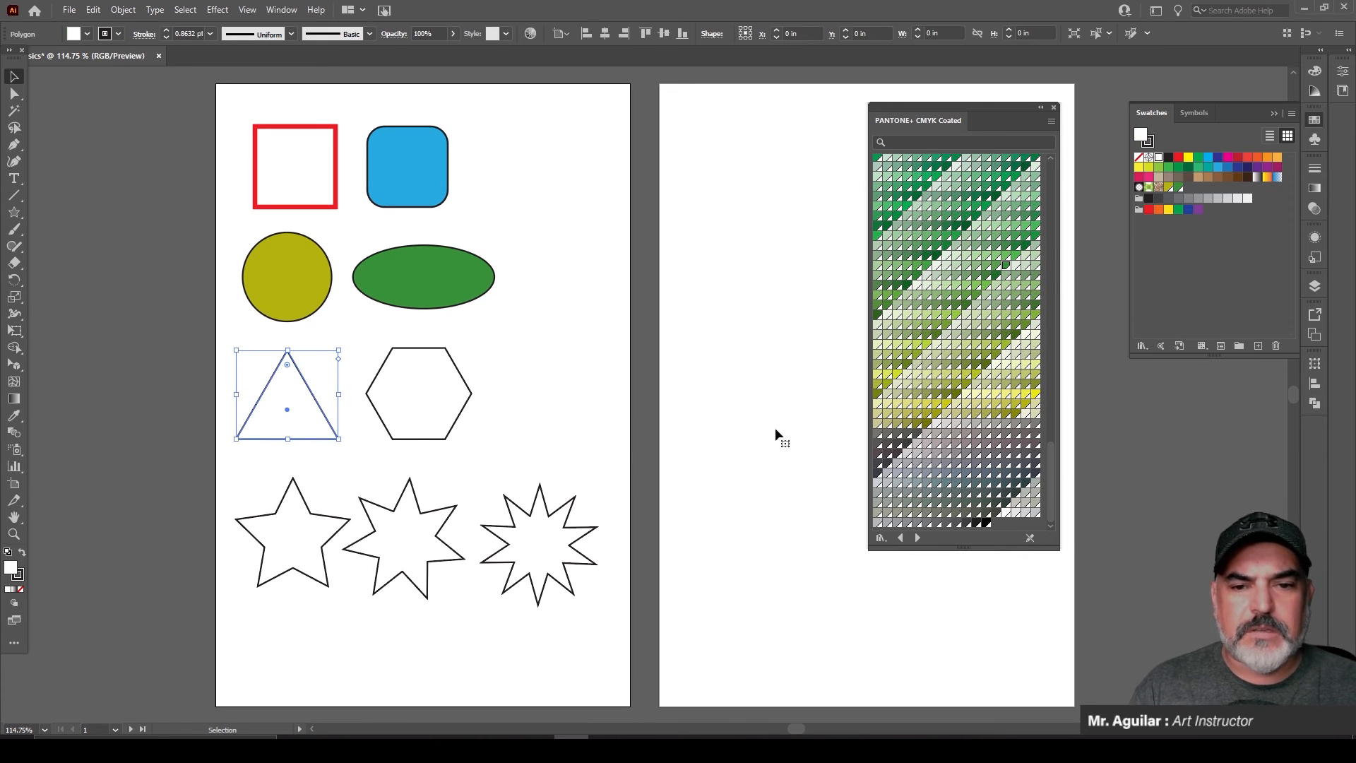
scroll(931, 318, "up", 5)
scroll(930, 318, "up", 4)
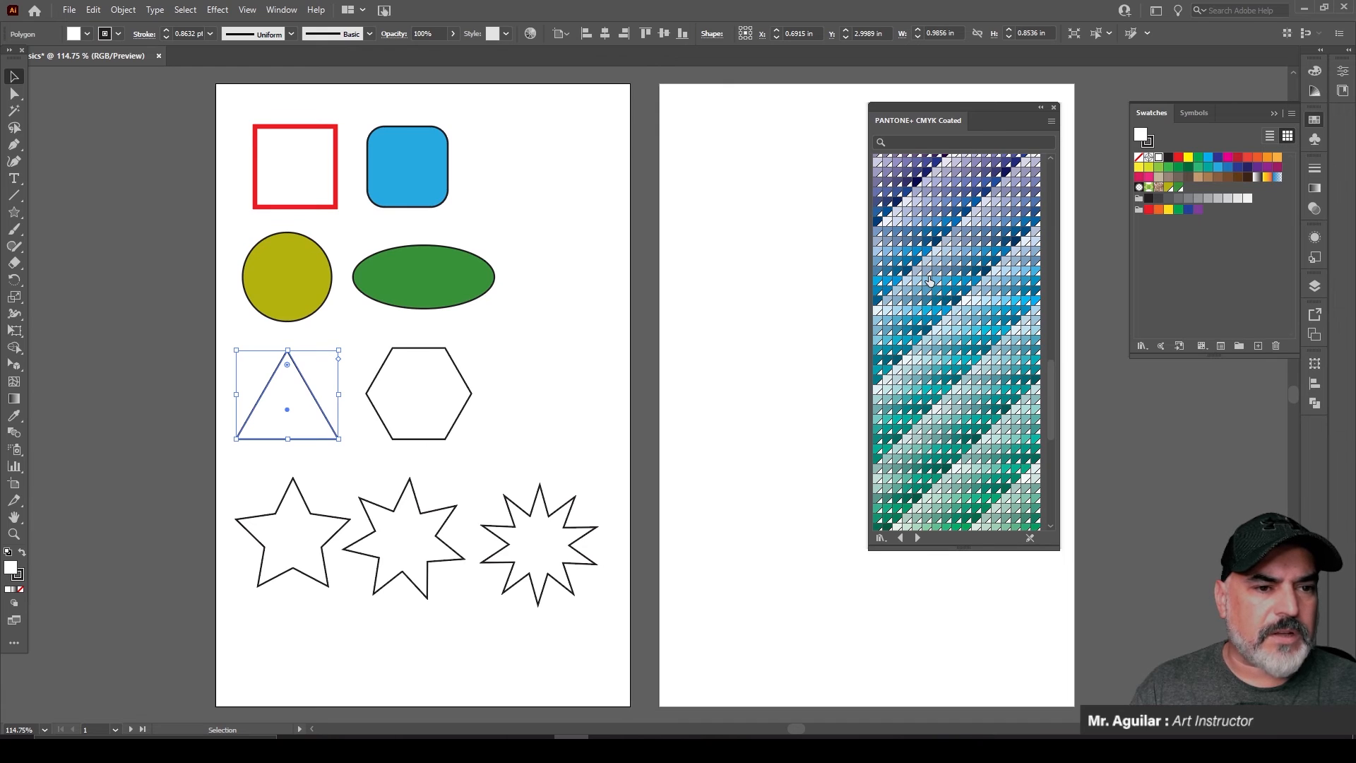
left_click(1035, 290)
left_click(441, 427)
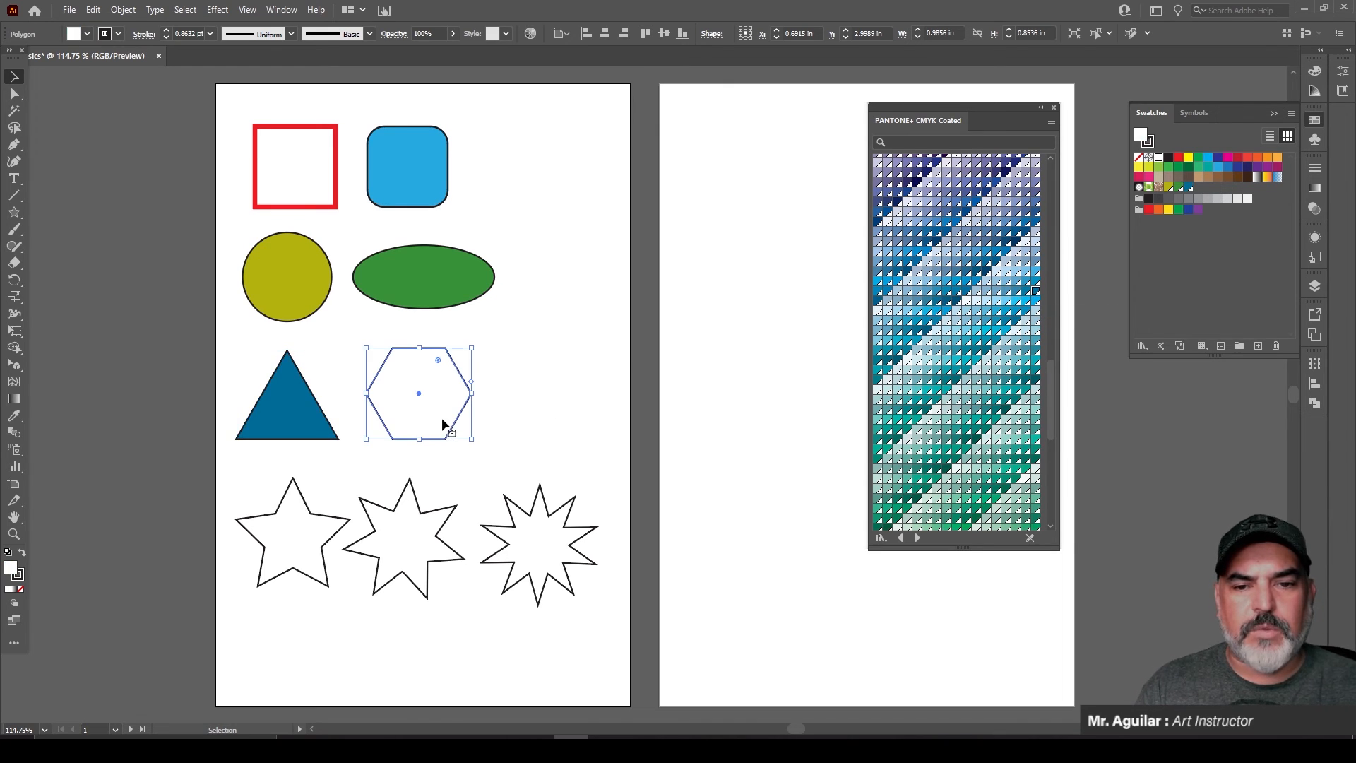
left_click(320, 421)
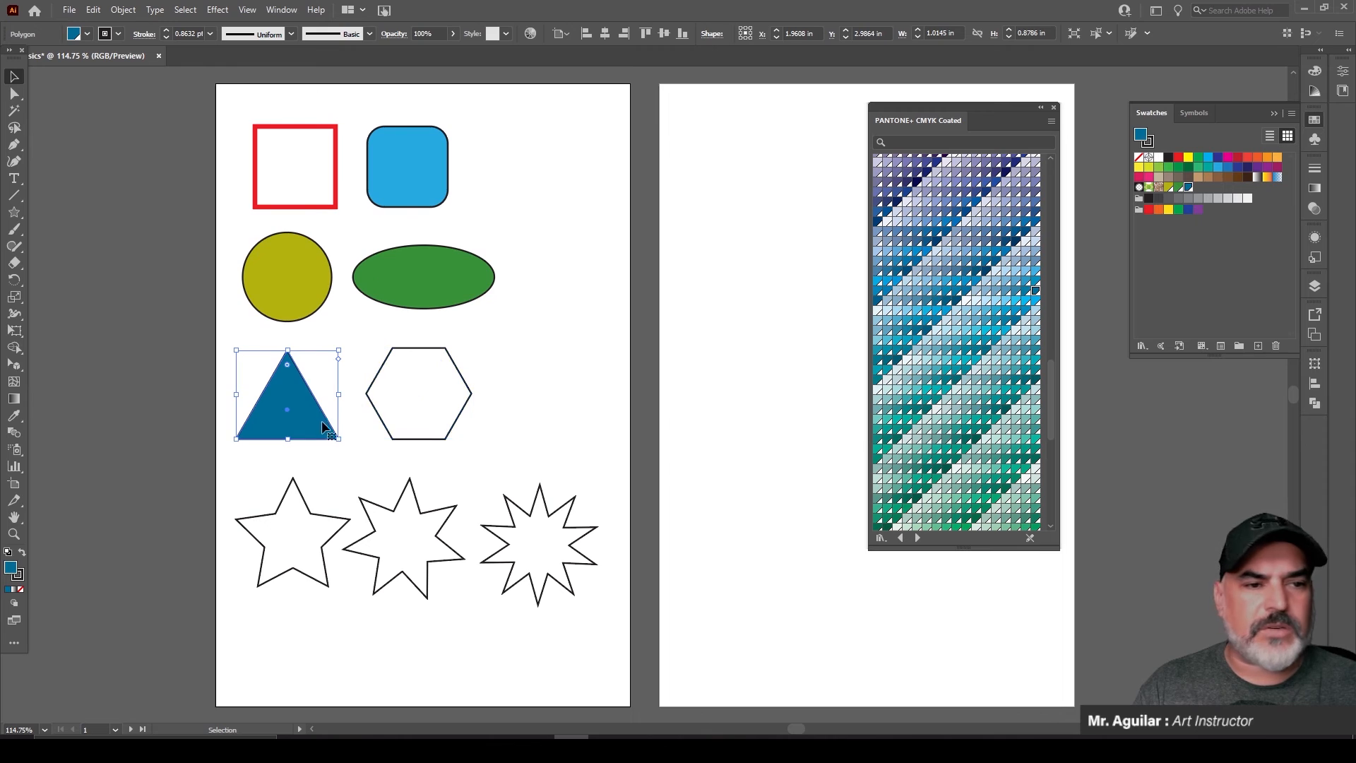
left_click(1024, 291)
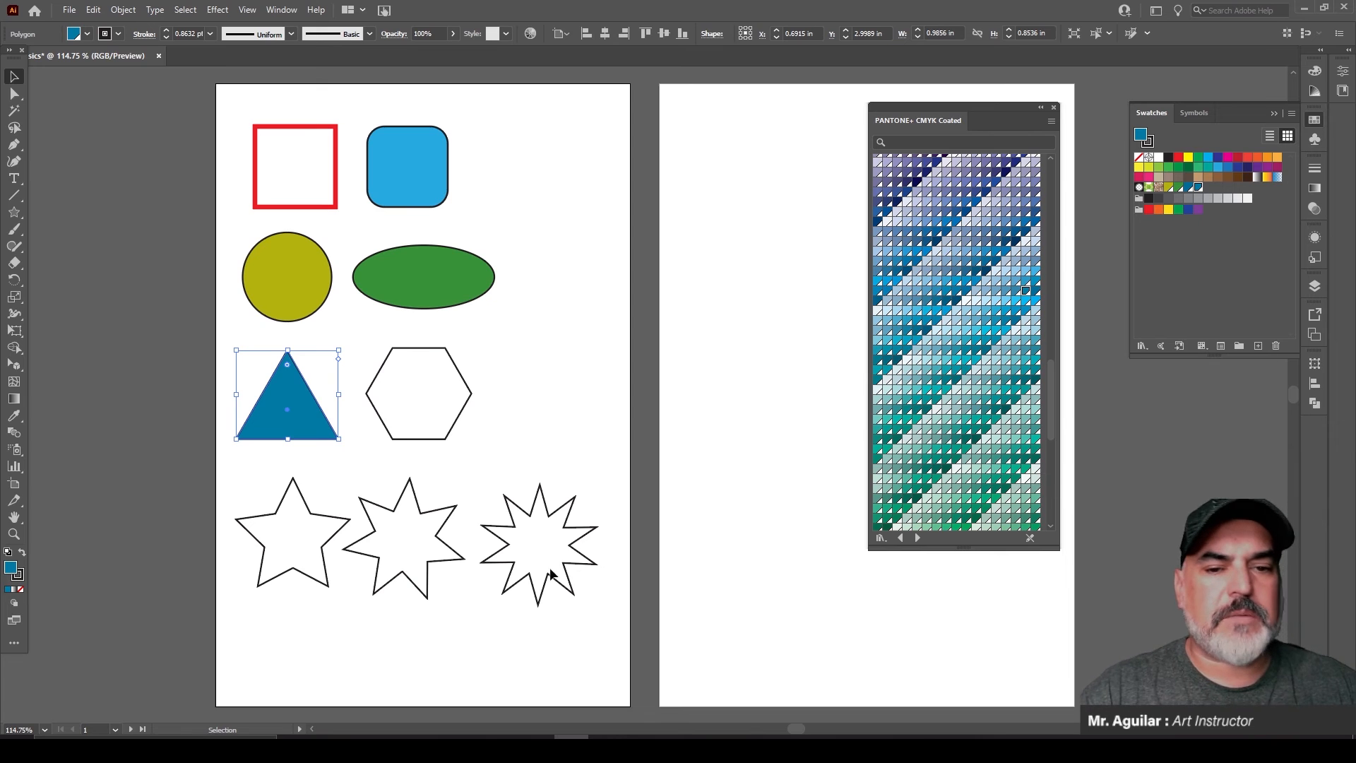
left_click(455, 430)
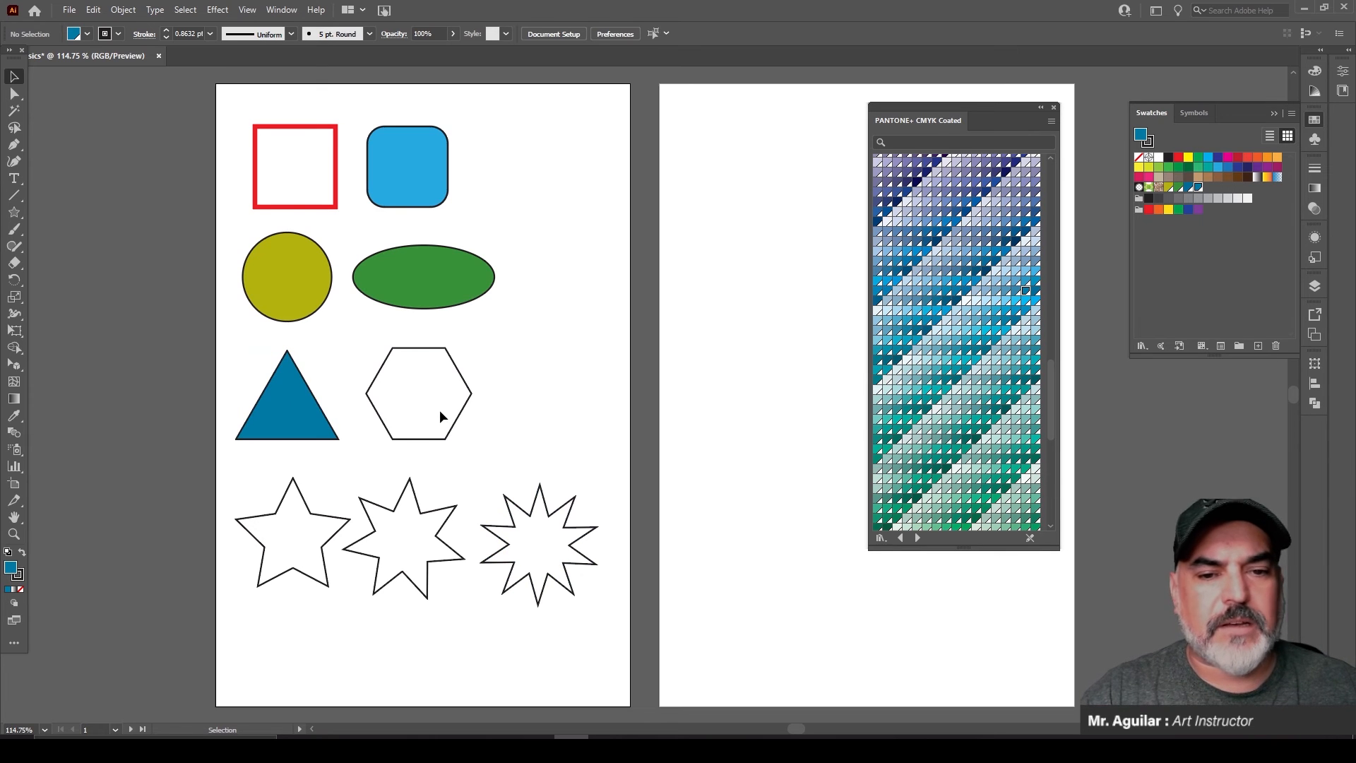
Step: Fill the hexagon with a slate blue from the PANTONE+ CMYK Coated library and deselect it
left_click(440, 409)
scroll(1003, 311, "up", 4)
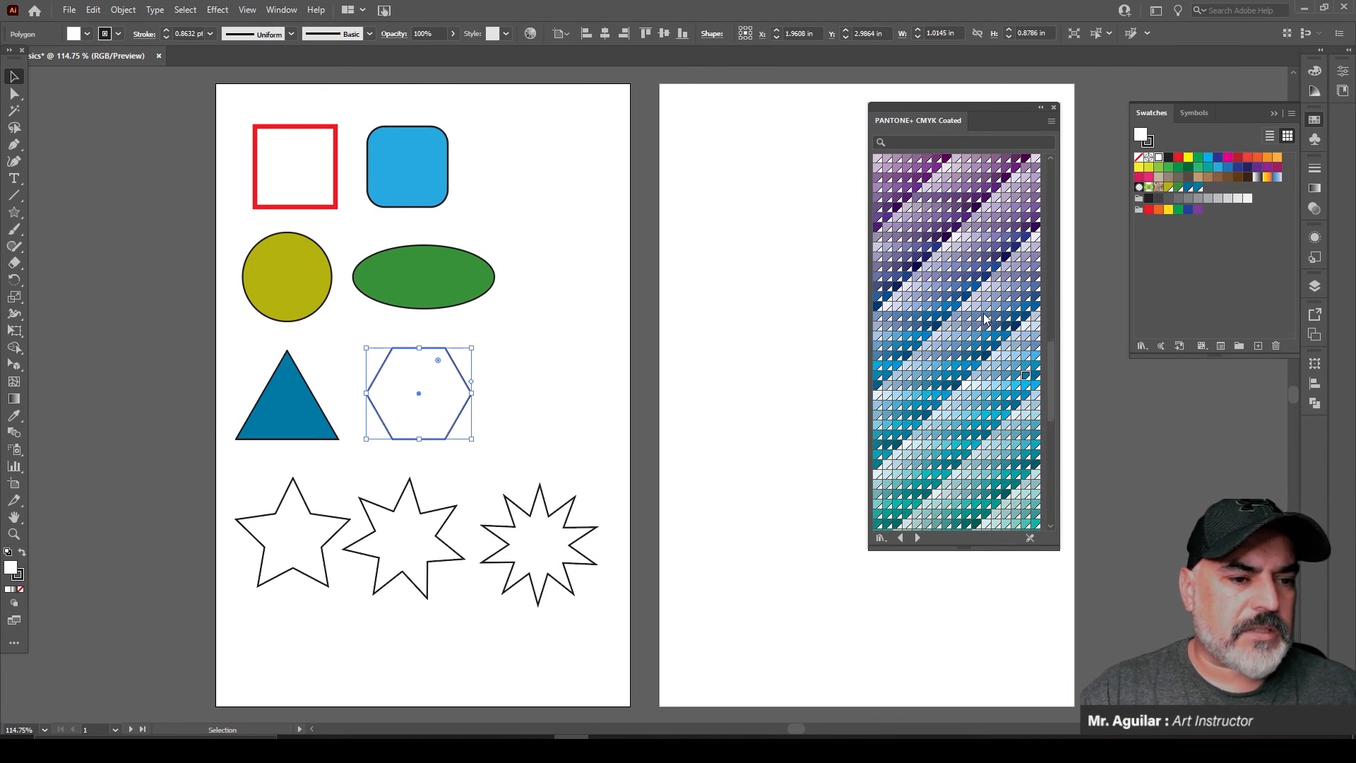
scroll(1017, 329, "up", 1)
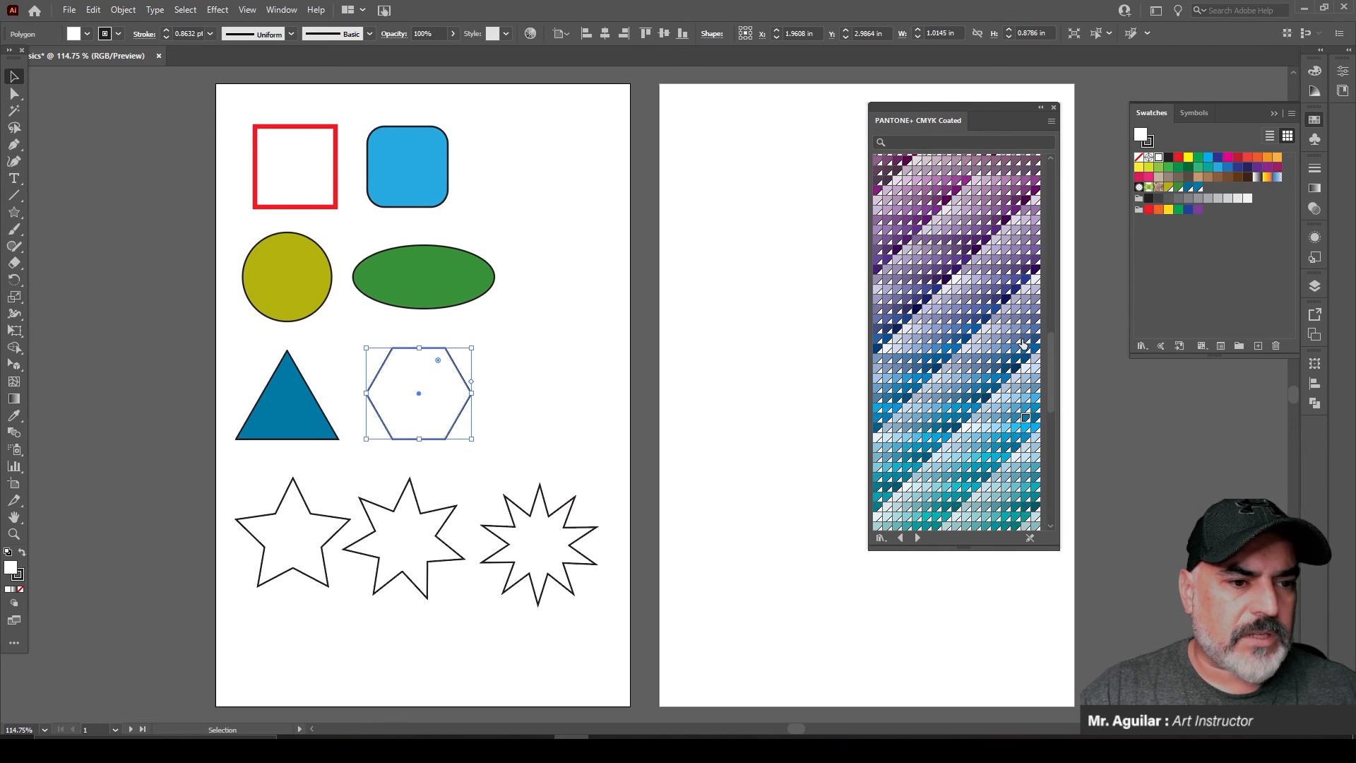
left_click(1024, 340)
left_click(579, 455)
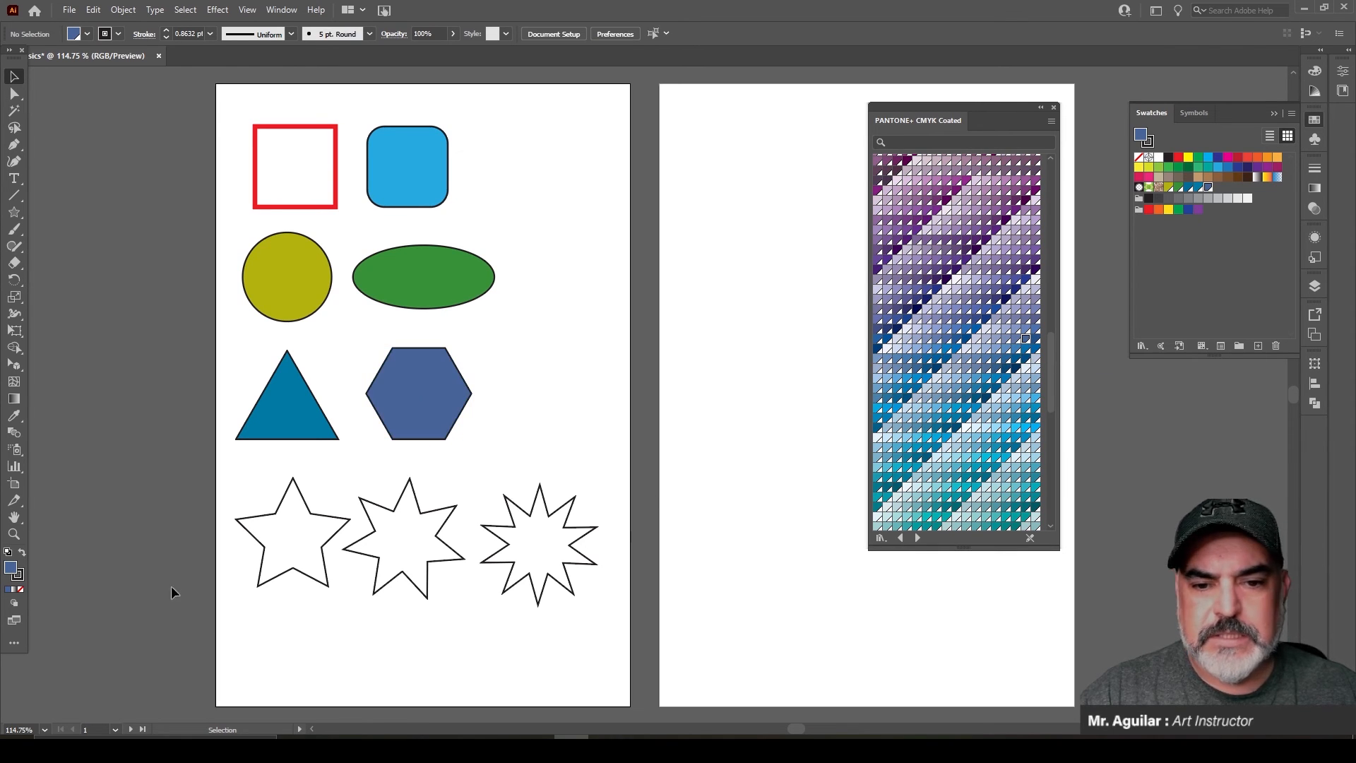
Step: Fill the five-pointed star with dark purple and the middle star with magenta-purple from the PANTONE+ CMYK Coated library
left_click(277, 542)
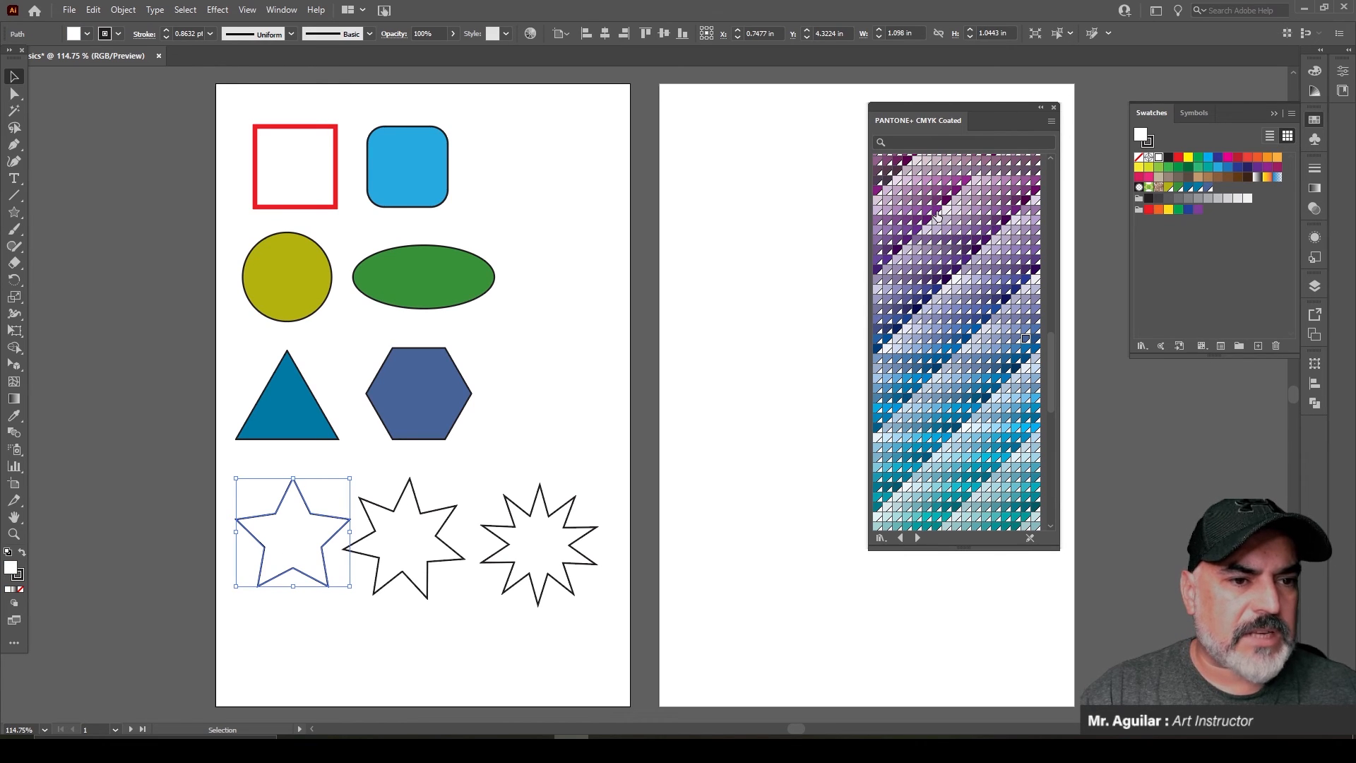
left_click(896, 241)
left_click(426, 548)
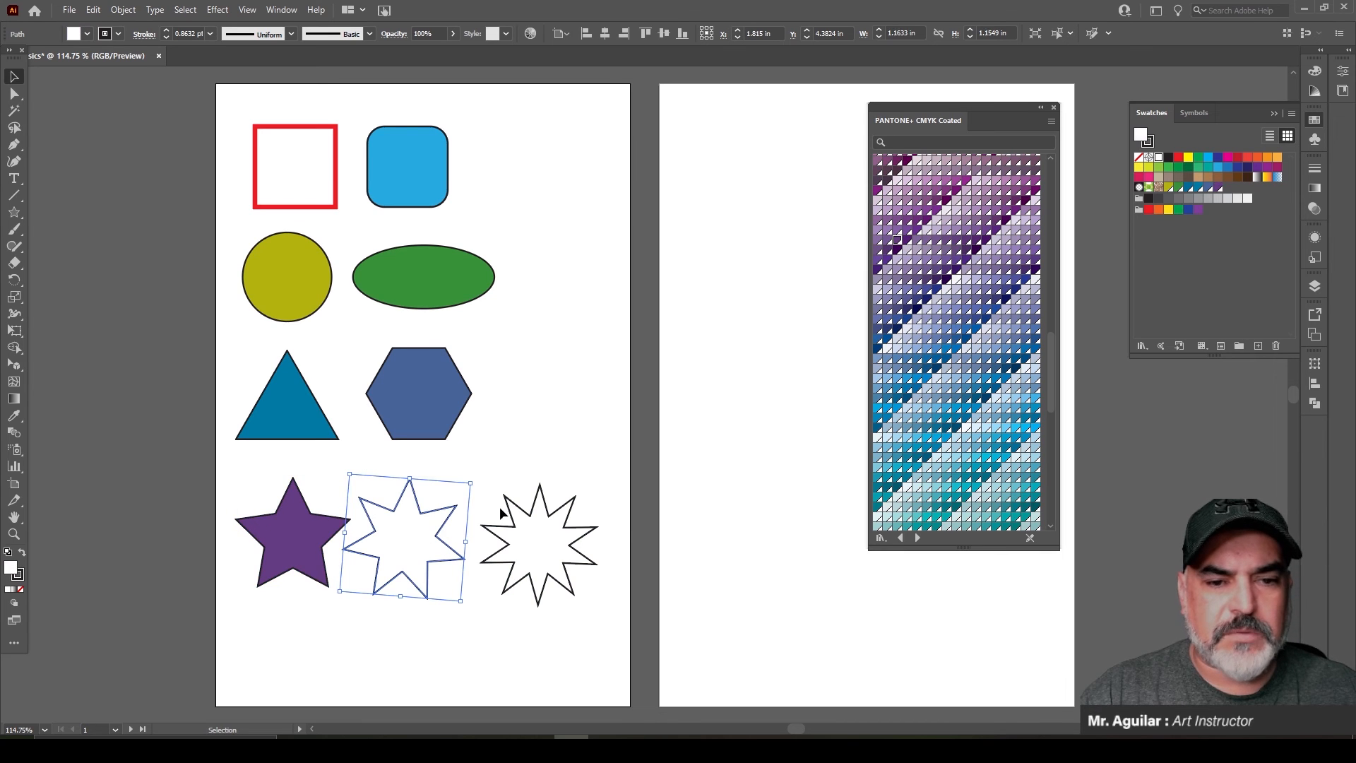
scroll(989, 329, "up", 3)
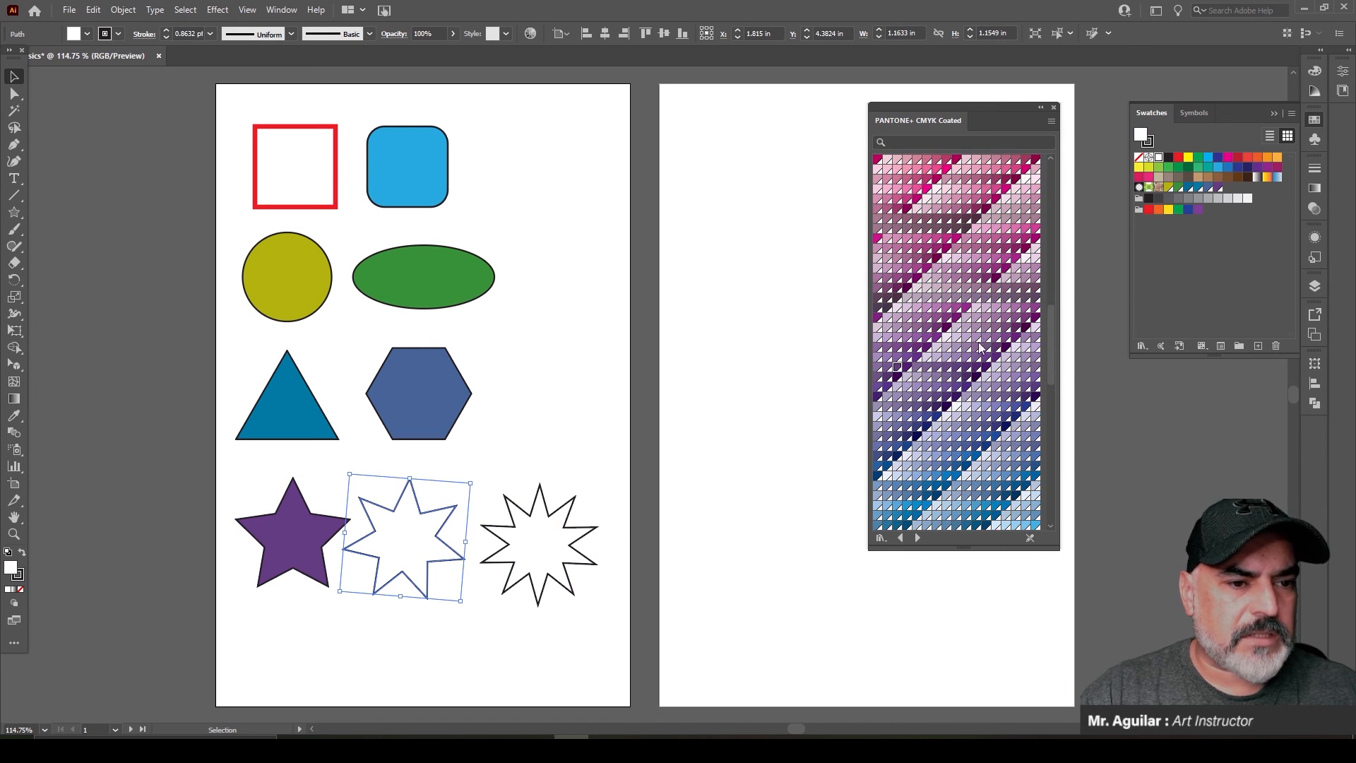
left_click(966, 308)
Step: Fill the many-pointed star at the end of the star row with a PANTONE+ CMYK Coated bright orange and deselect it
left_click(567, 551)
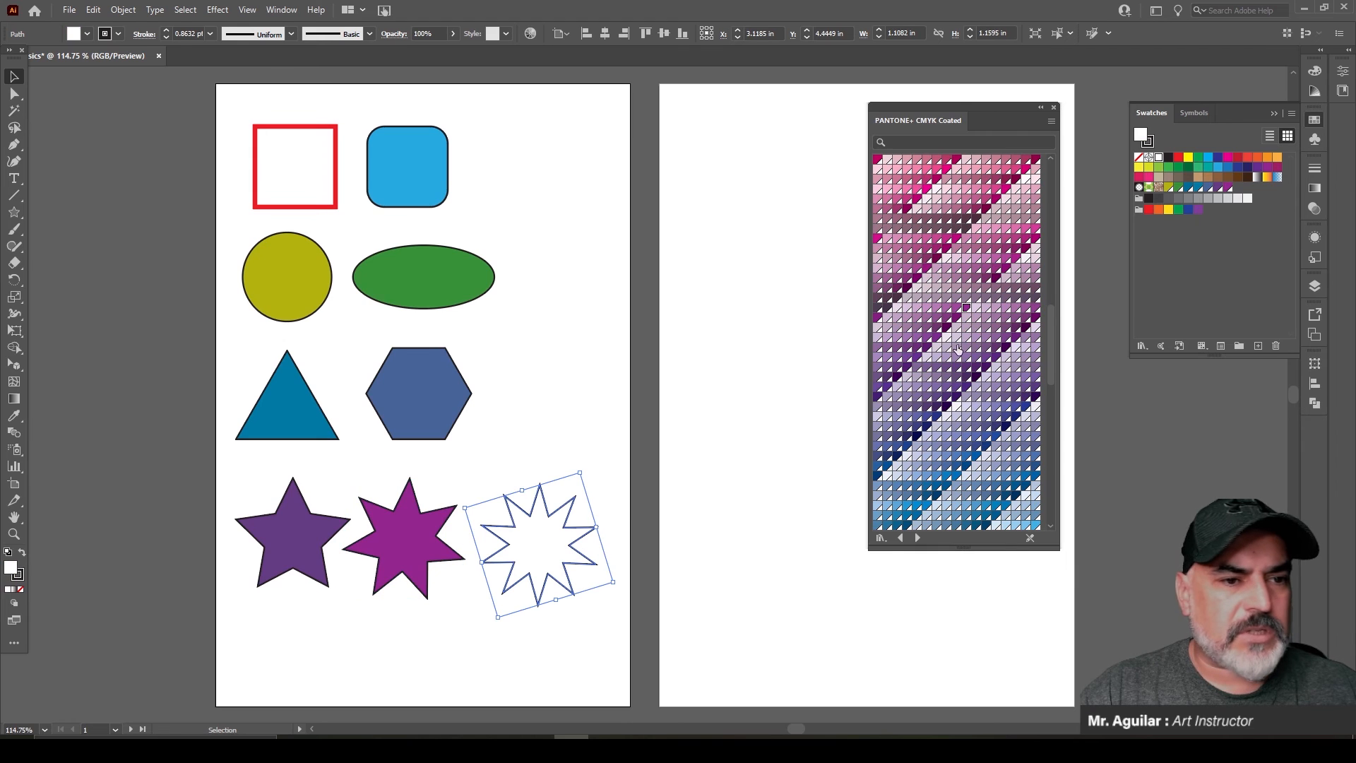
scroll(967, 364, "up", 5)
scroll(969, 364, "up", 1)
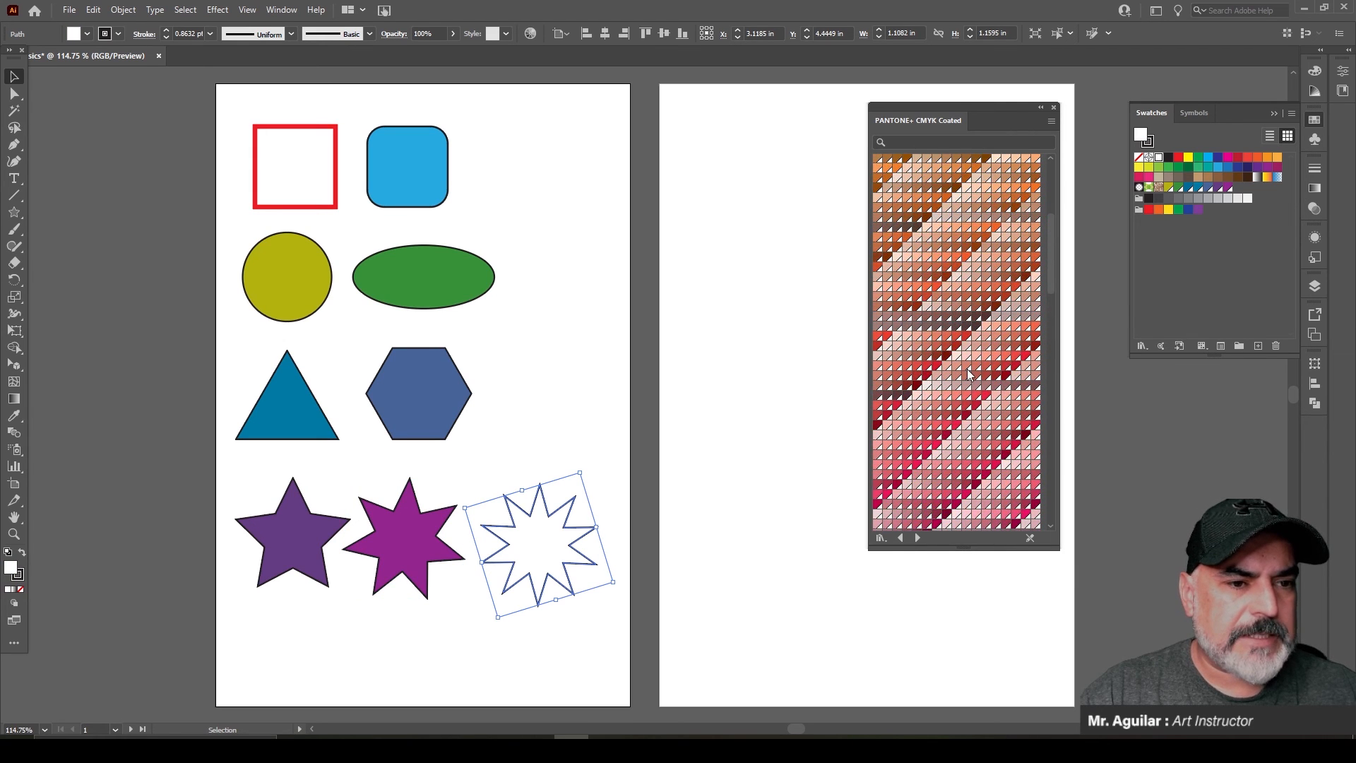
scroll(971, 366, "up", 1)
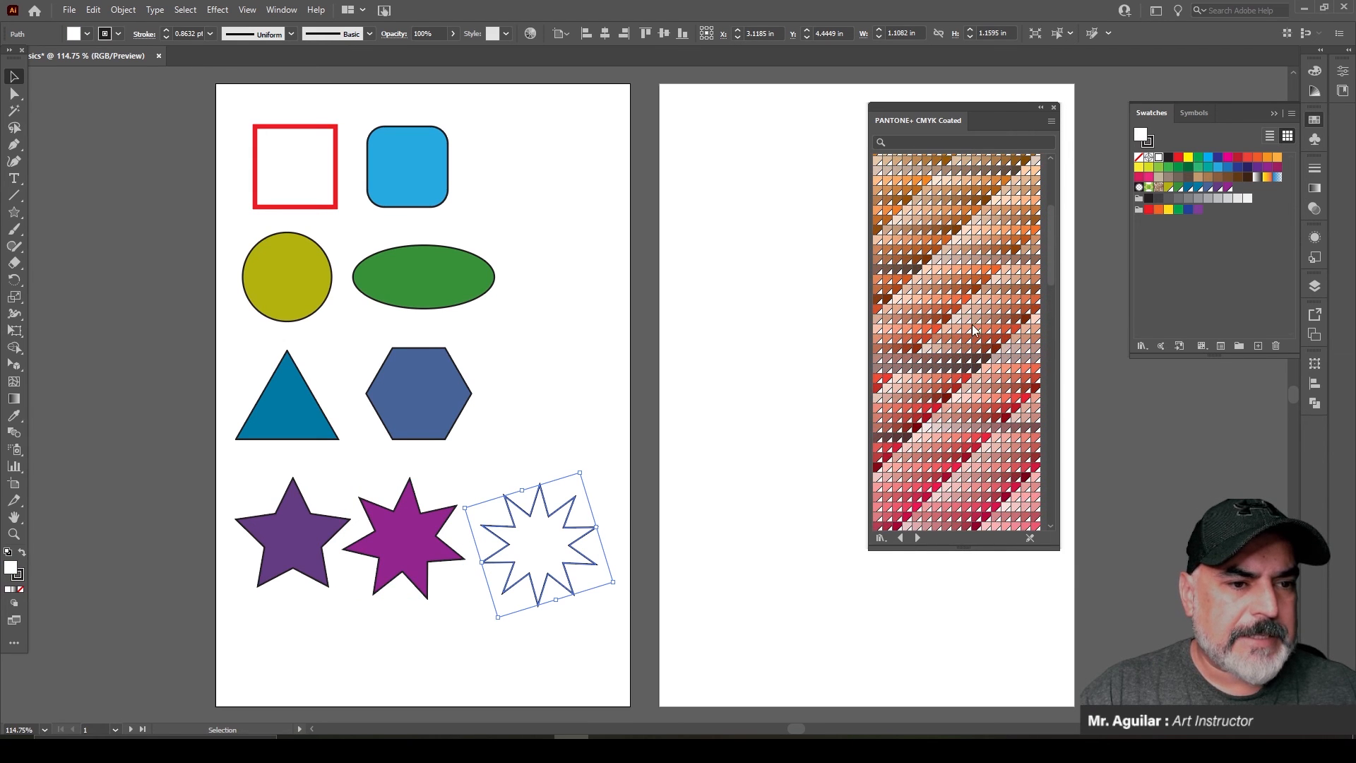
left_click(995, 272)
left_click(608, 375)
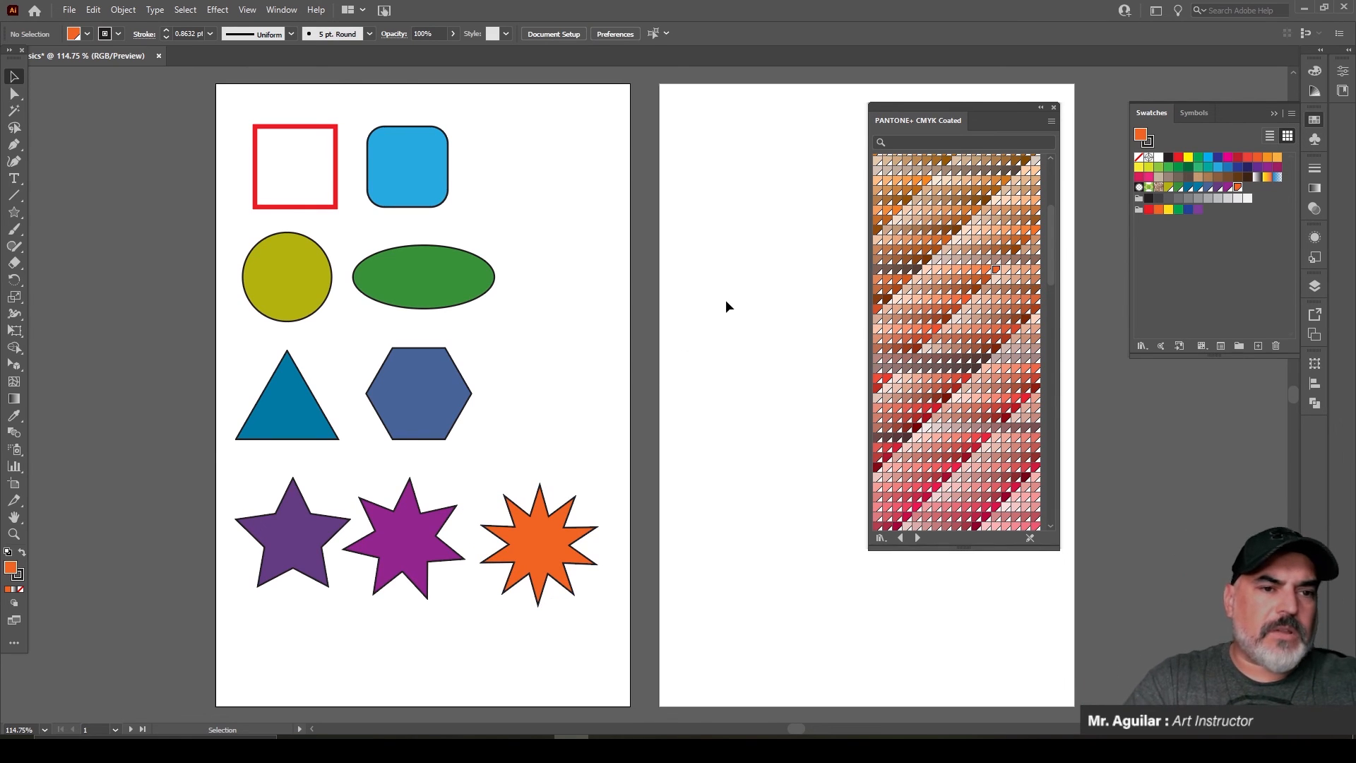
Step: Collapse the floating PANTONE+ CMYK Coated library to its compact label and collapse the Swatches panel
double_click(987, 108)
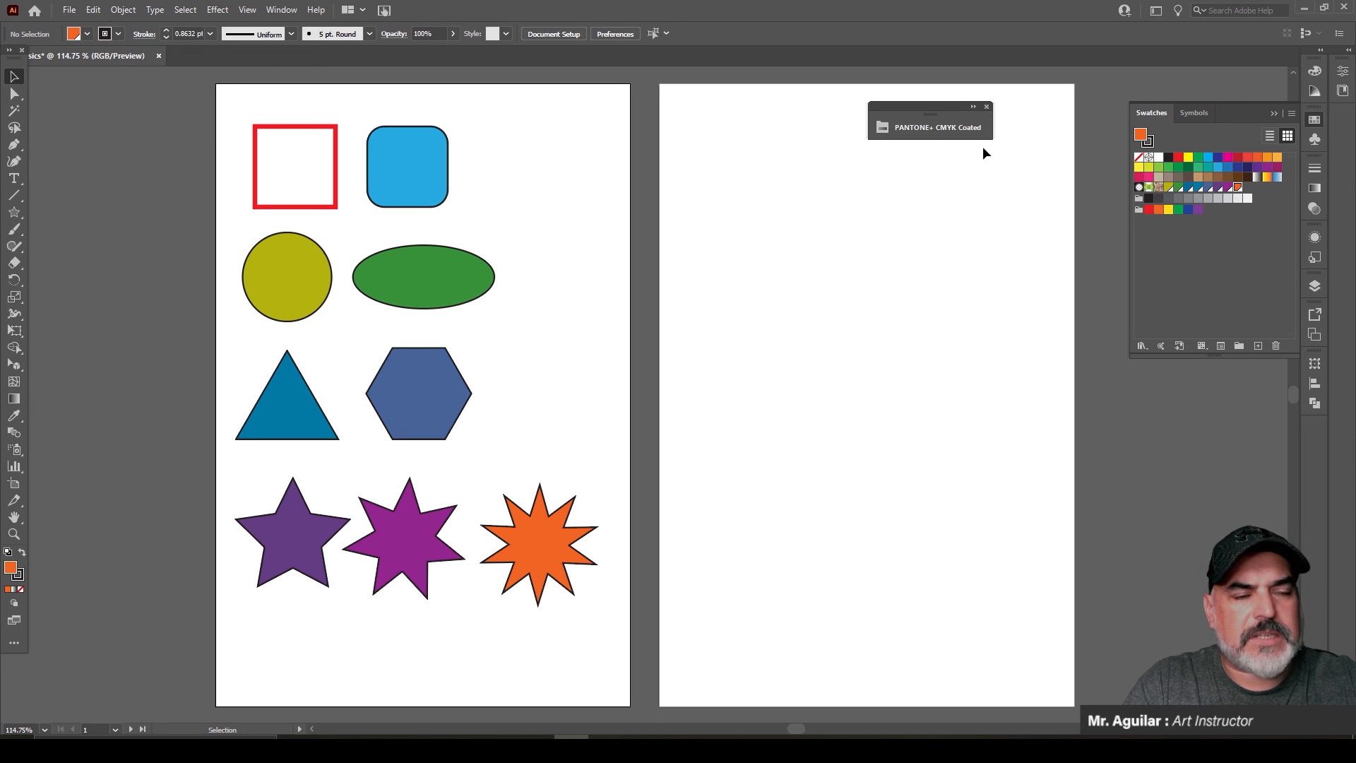
left_click(916, 130)
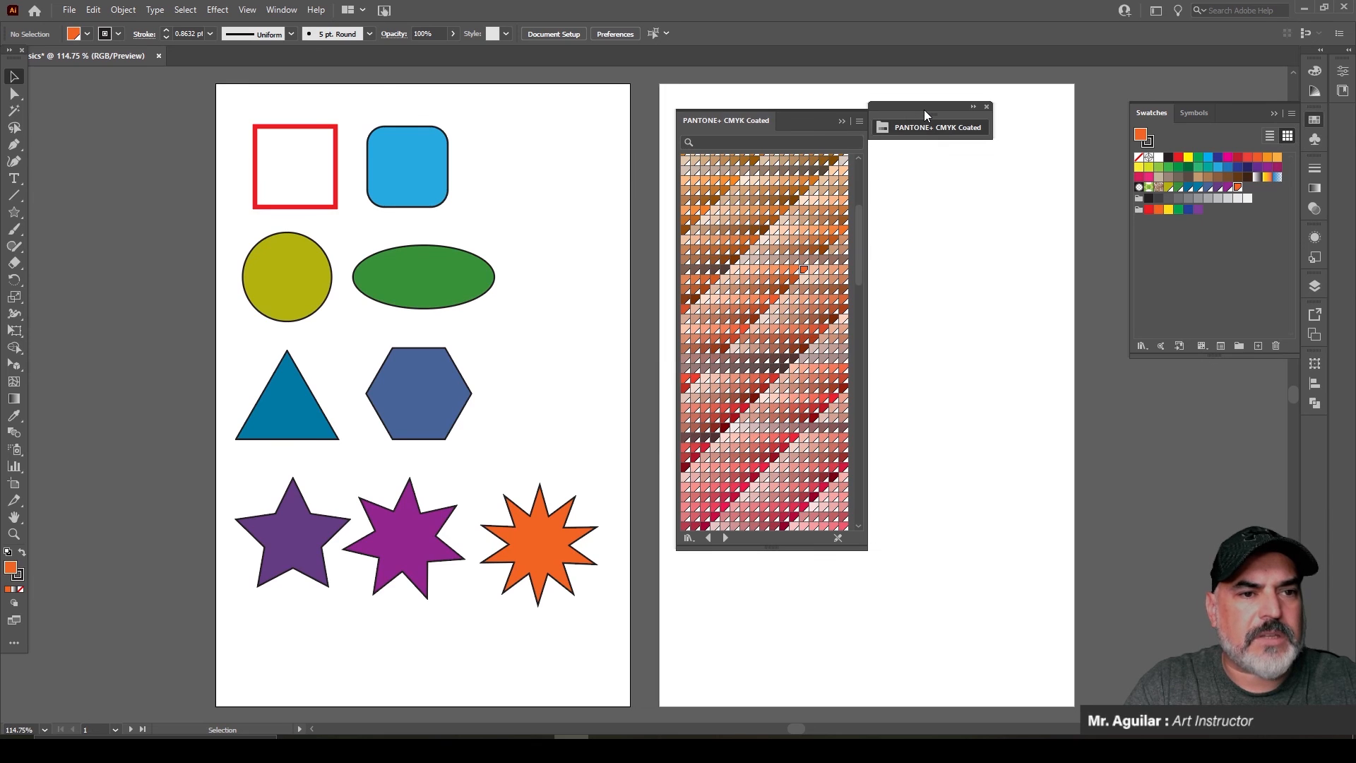
double_click(923, 109)
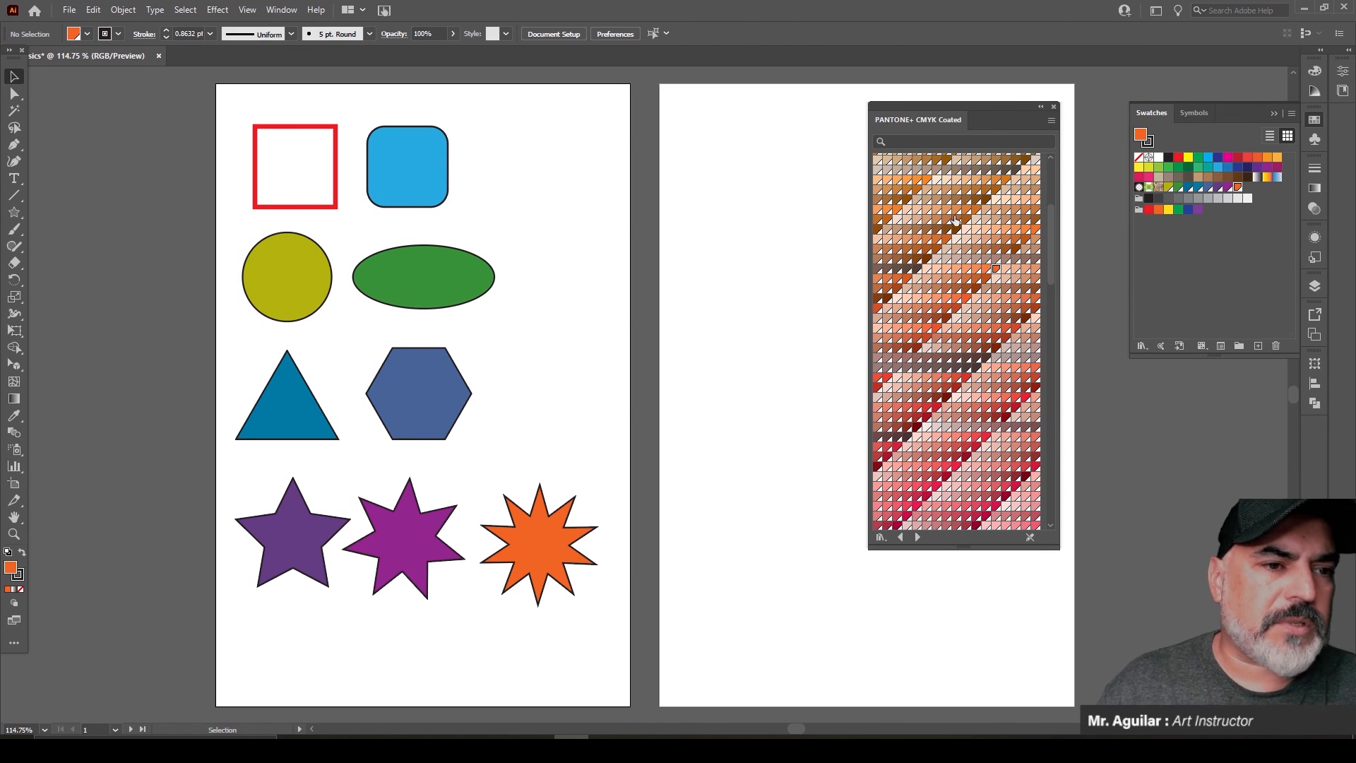
double_click(1003, 107)
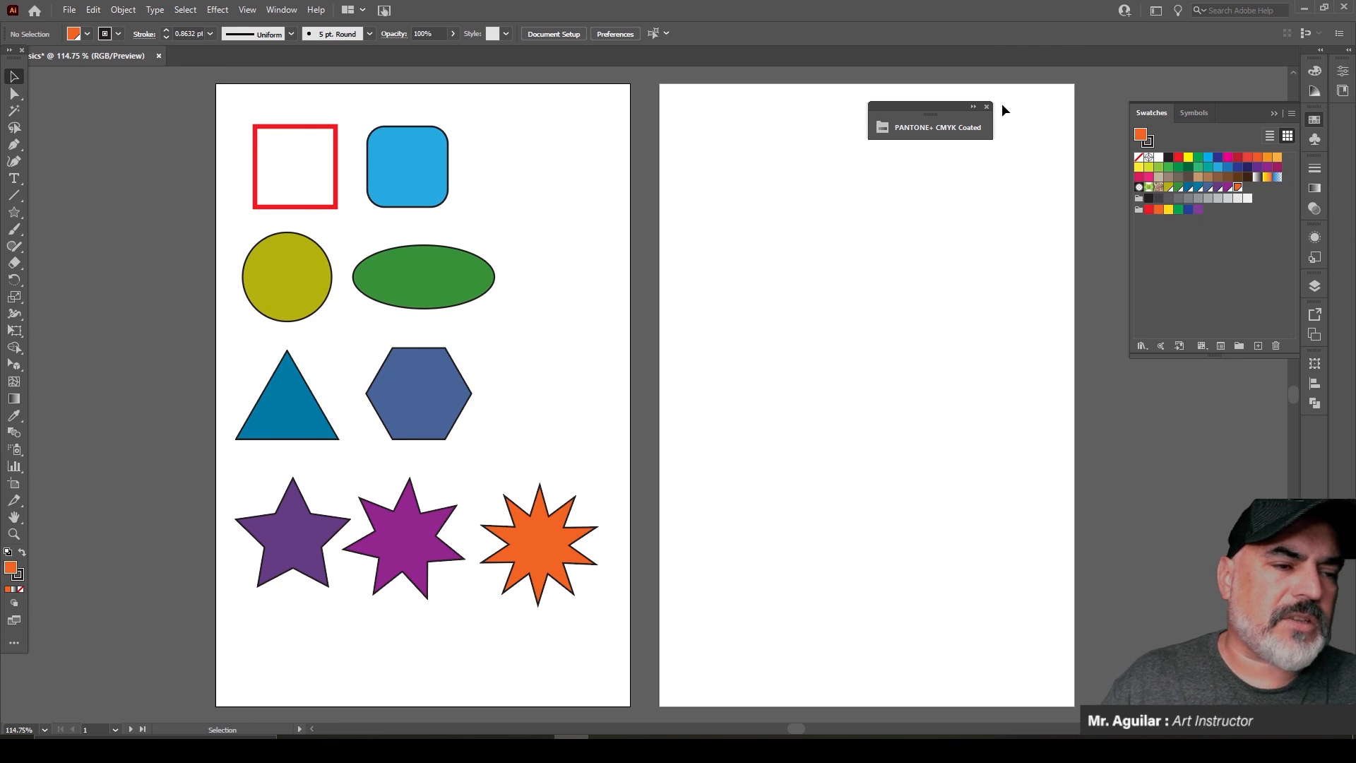
left_click(1276, 113)
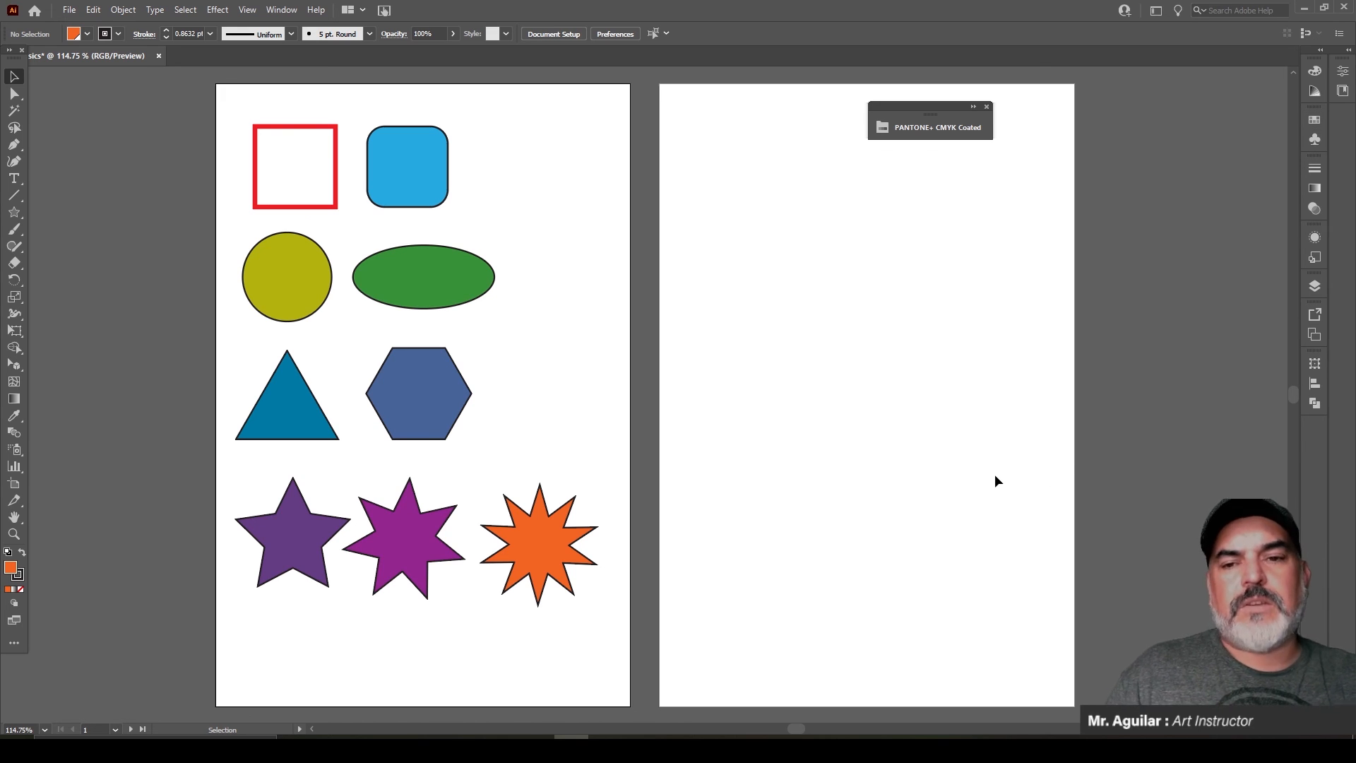
scroll(995, 480, "up", 1)
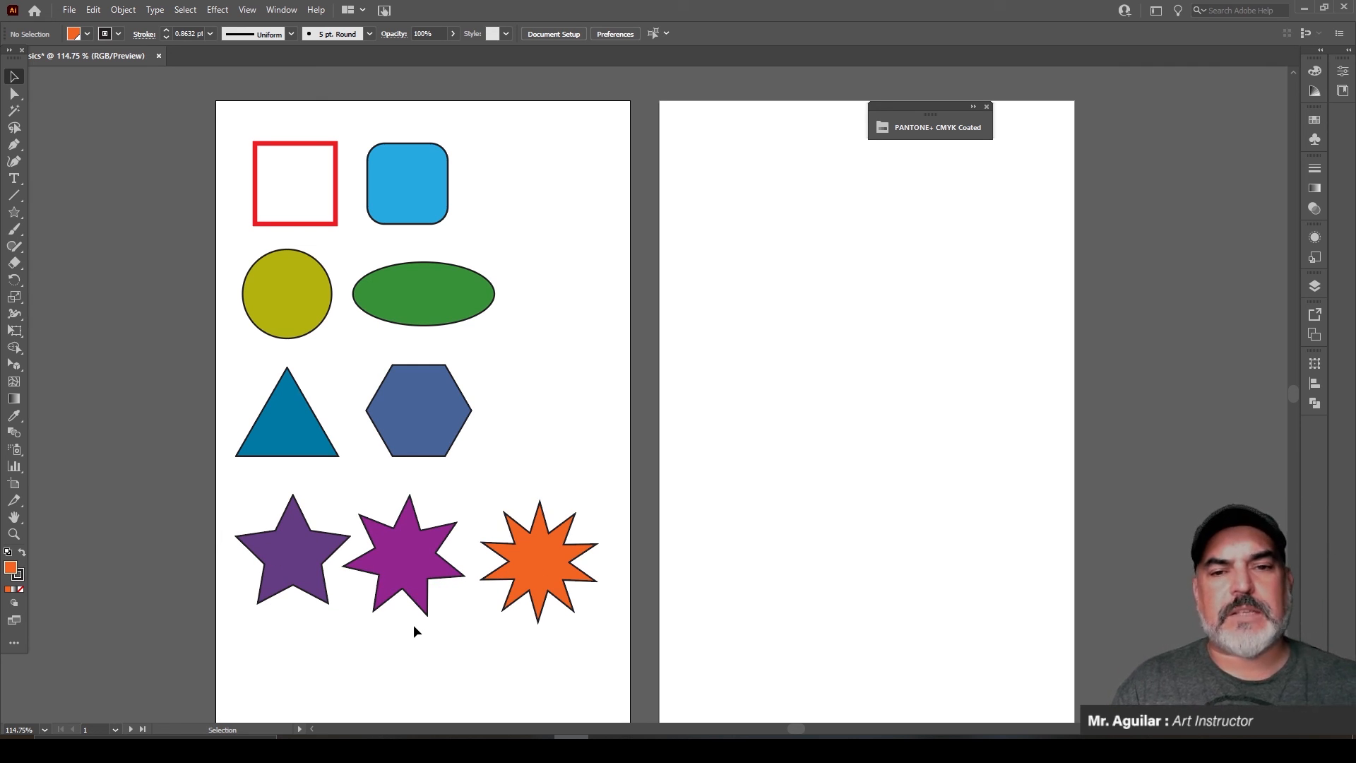
left_click(304, 178)
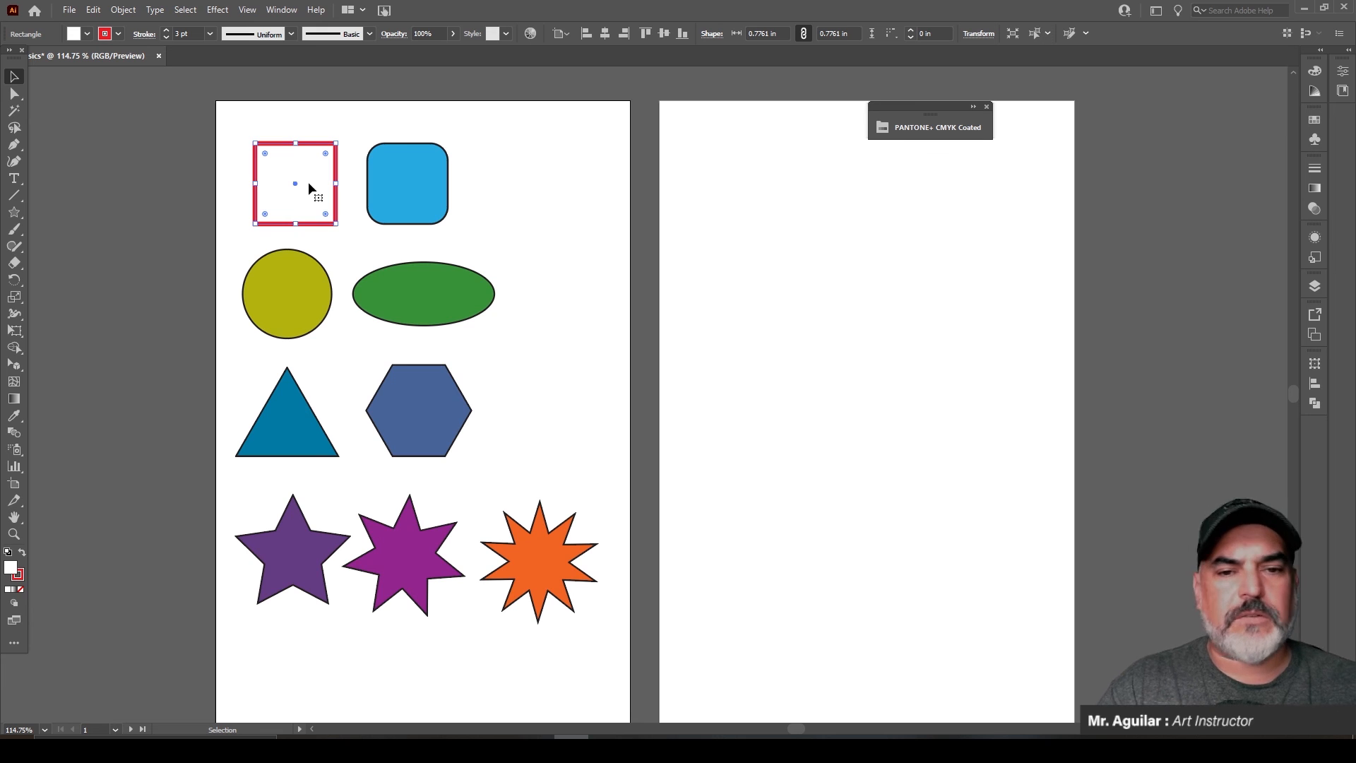
left_click(185, 244)
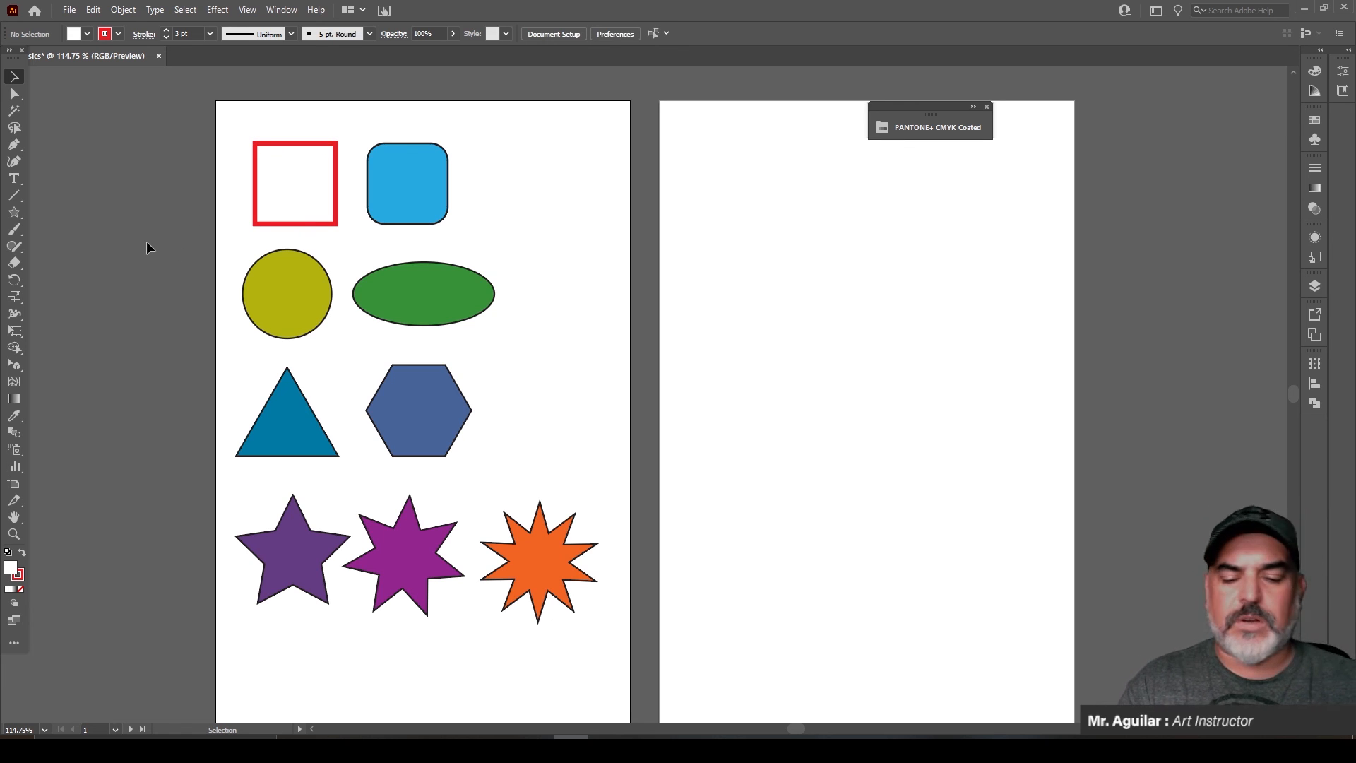
key("ctrl+shift+s")
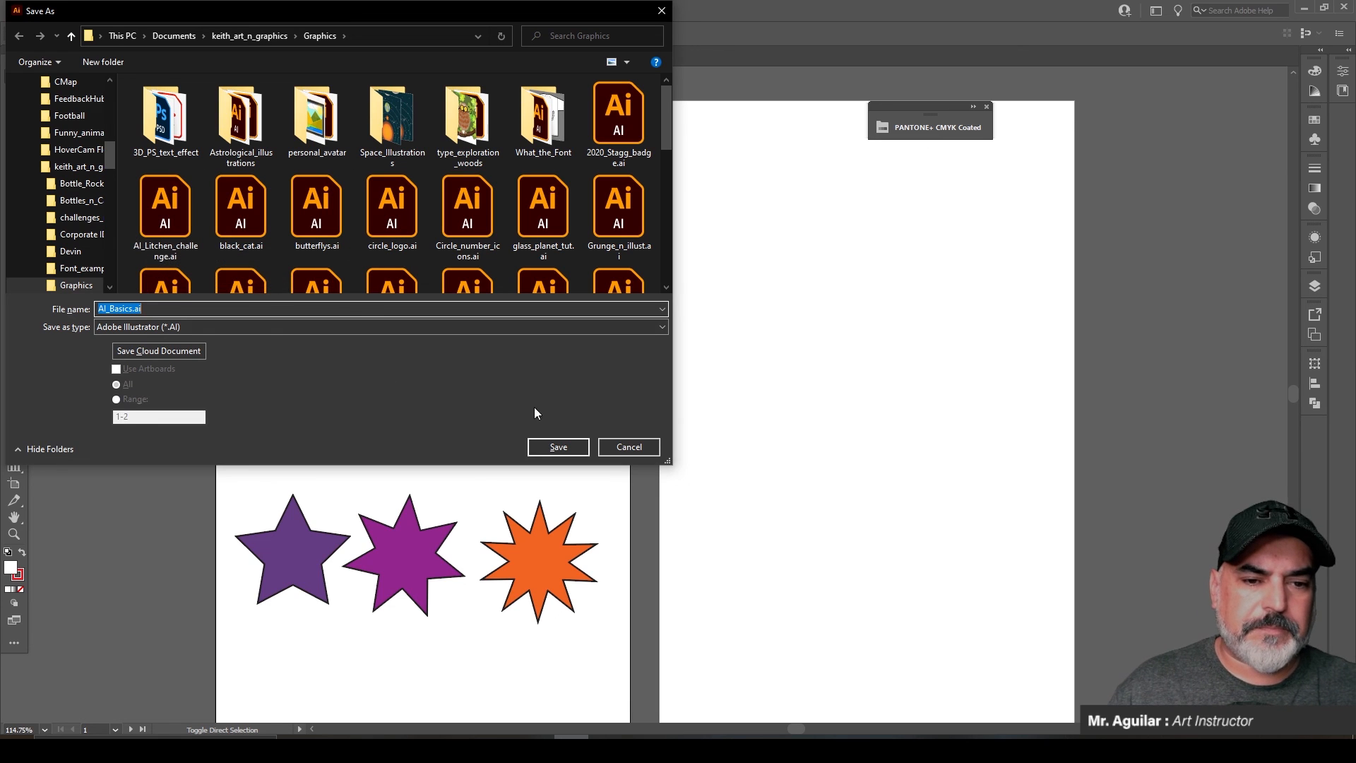
left_click(630, 449)
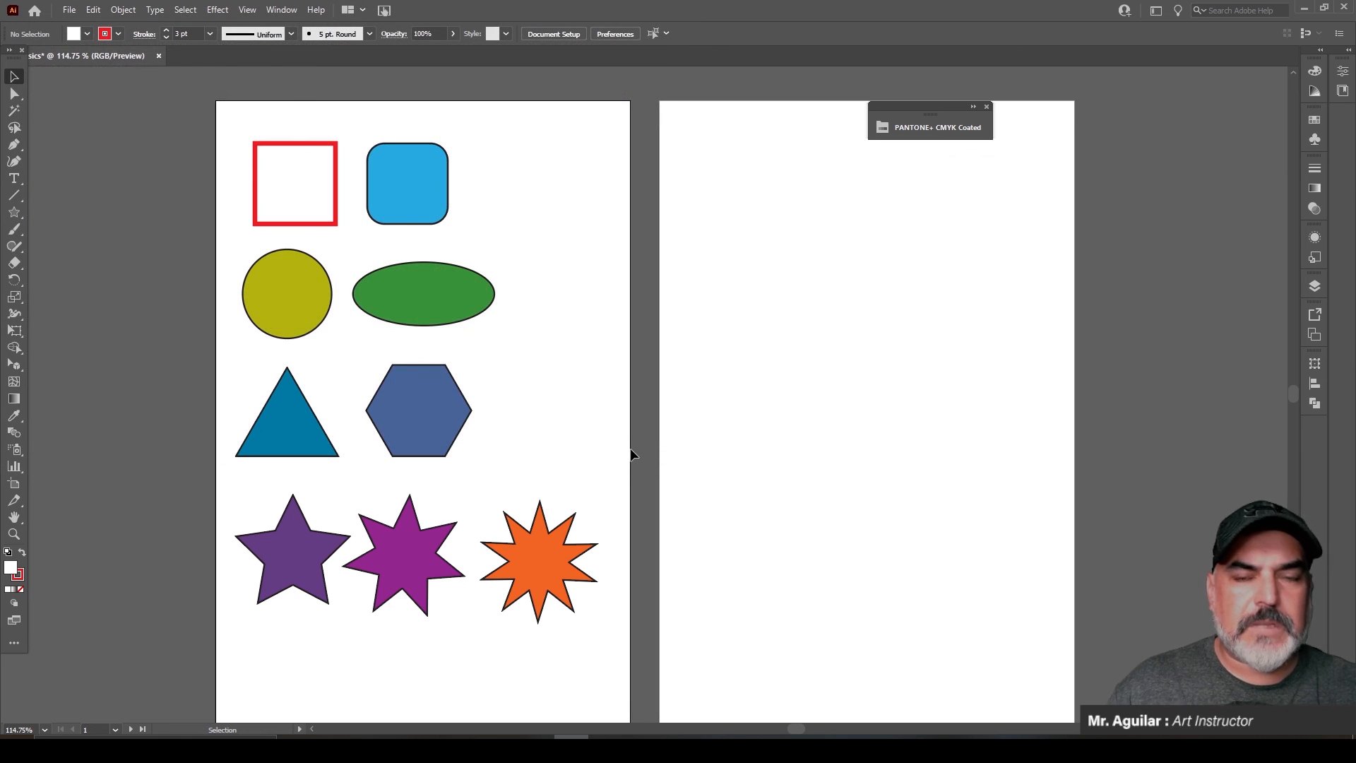